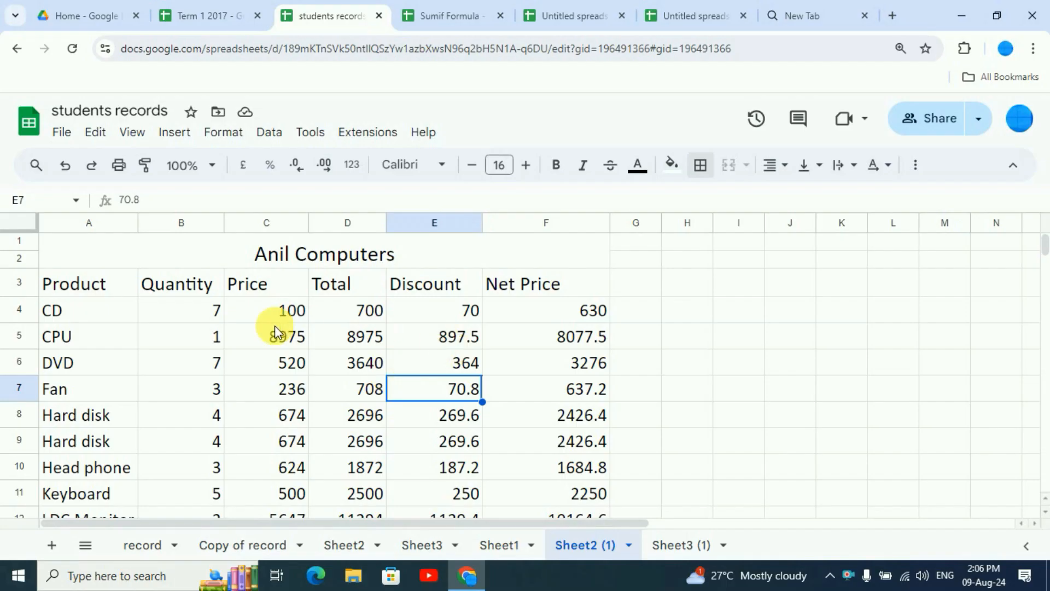
Step: Make the merged "Anil Computers" title in A1:F2 bold and color its text red
left_click(275, 328)
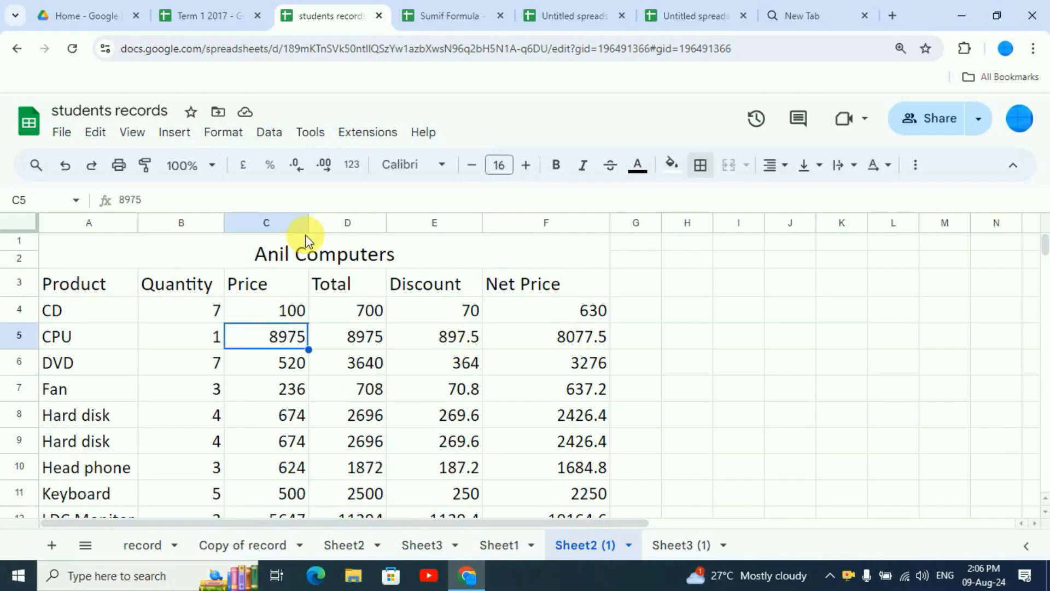
left_click(307, 243)
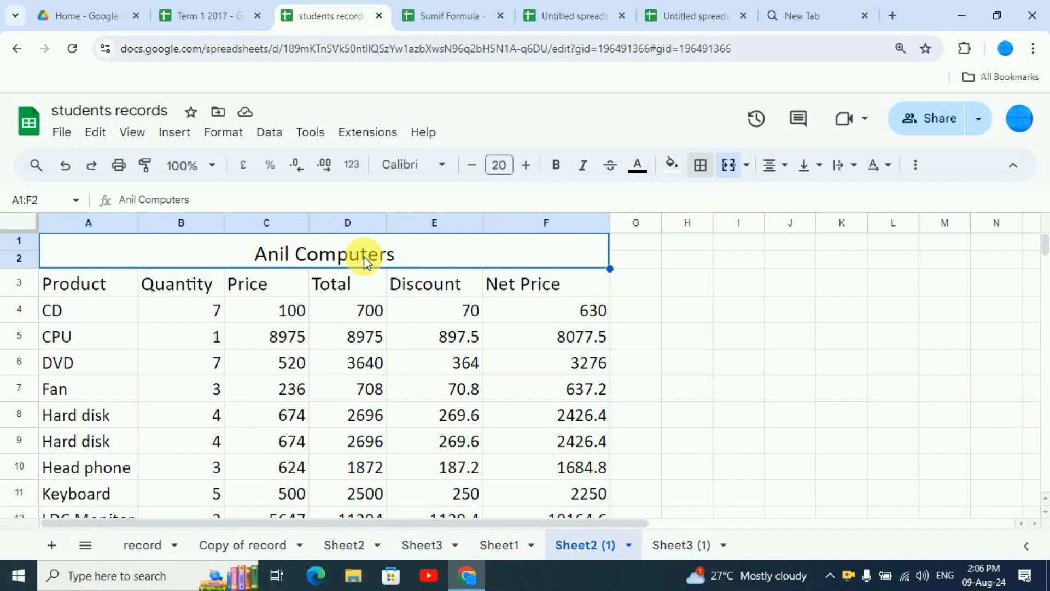
left_click(564, 174)
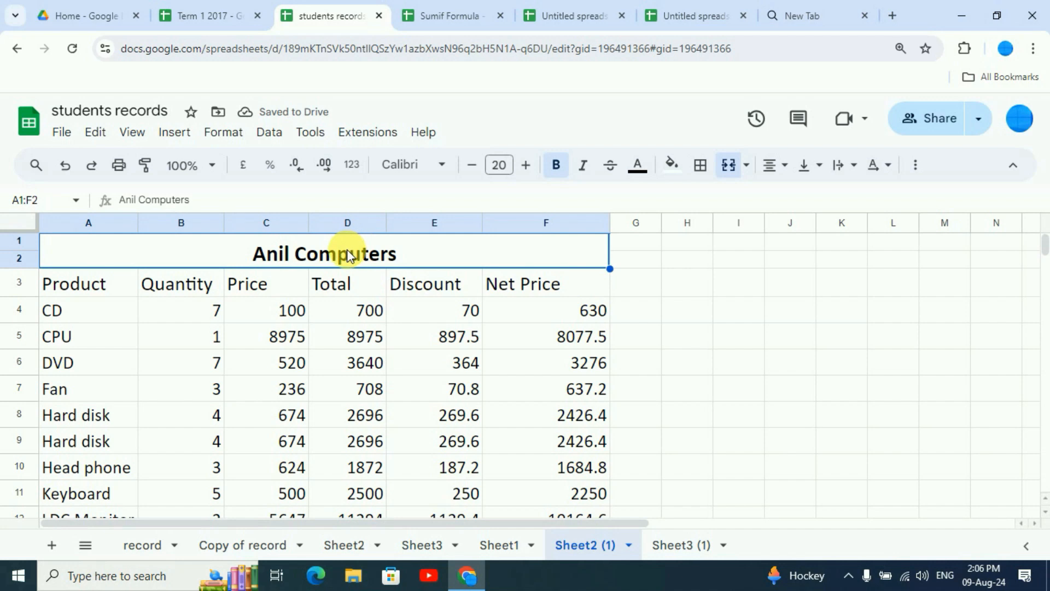
left_click(644, 174)
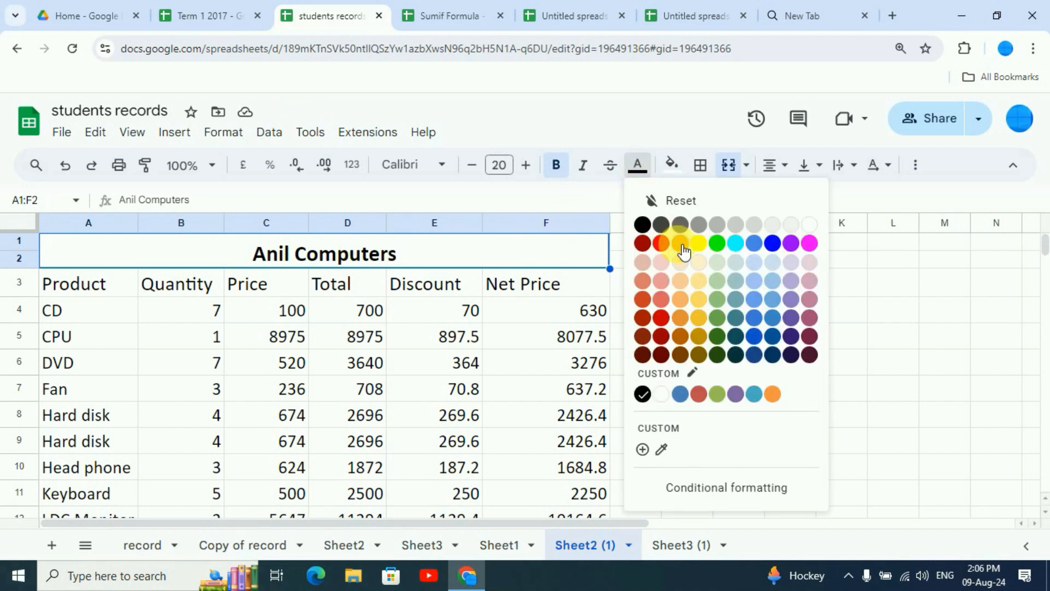
left_click(663, 244)
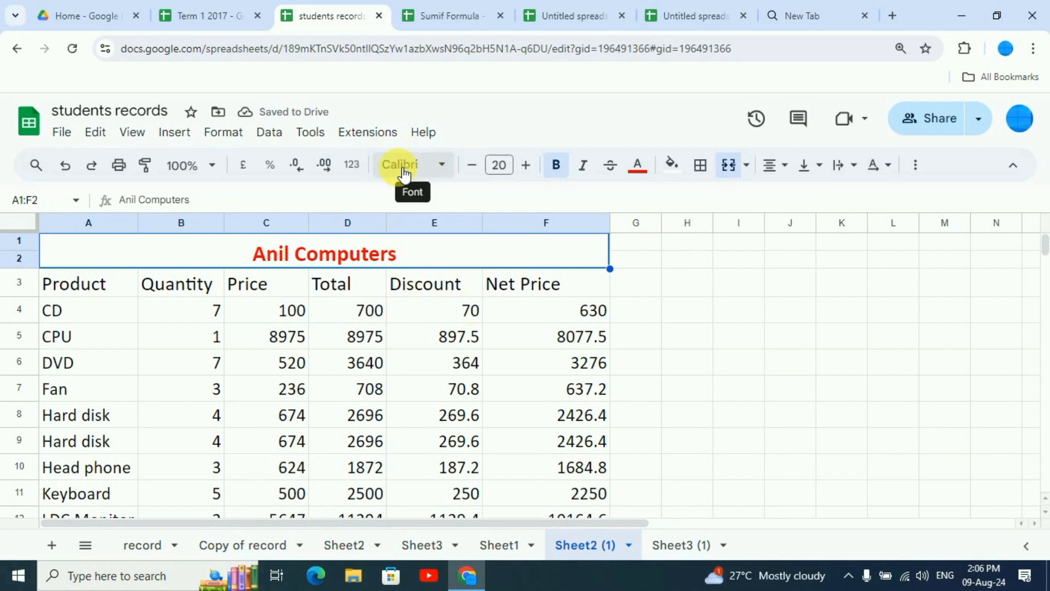
Step: Try the Arial and Caveat fonts on the "Anil Computers" title
left_click(446, 167)
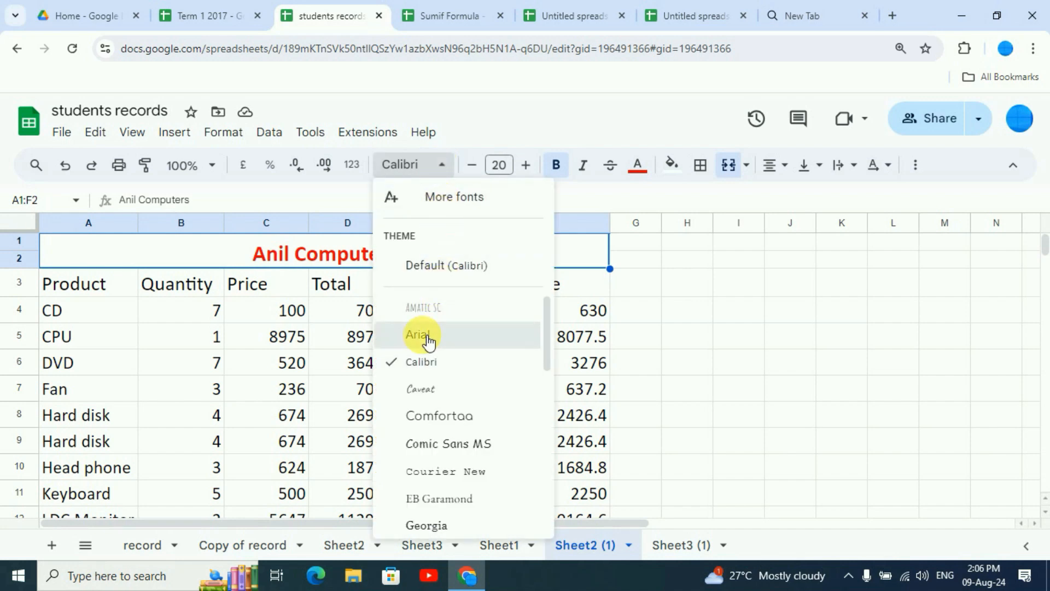
left_click(428, 339)
left_click(449, 170)
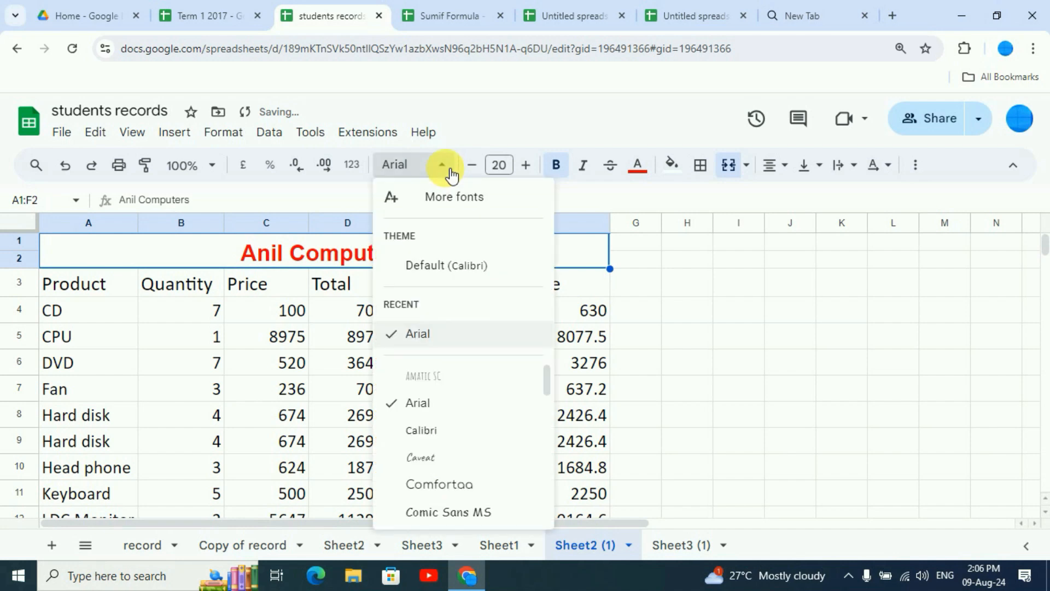
left_click(432, 457)
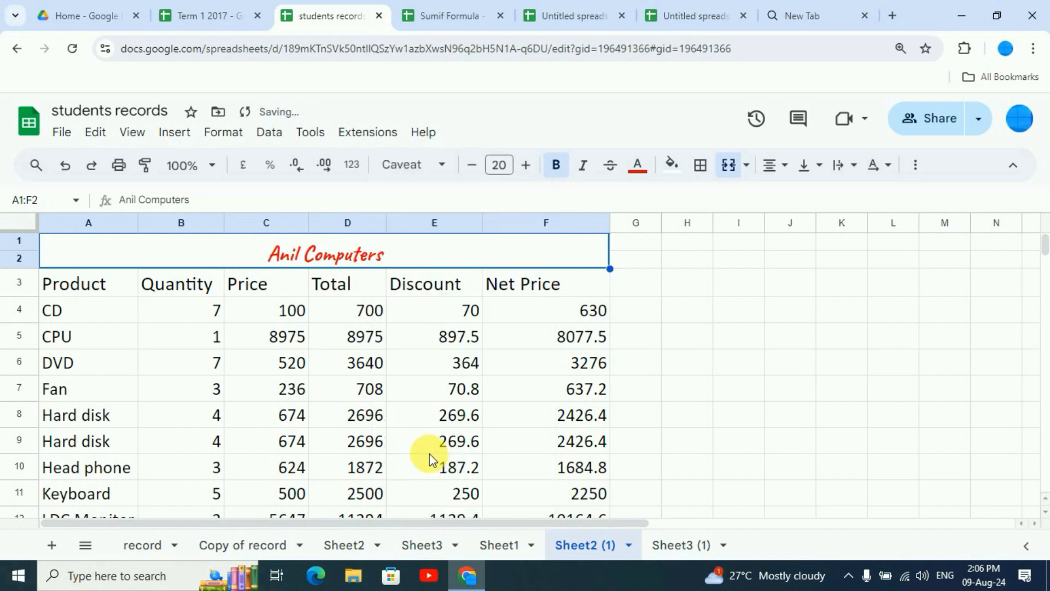
Step: Look through the available fonts and set the "Anil Computers" title to Arial
left_click(441, 167)
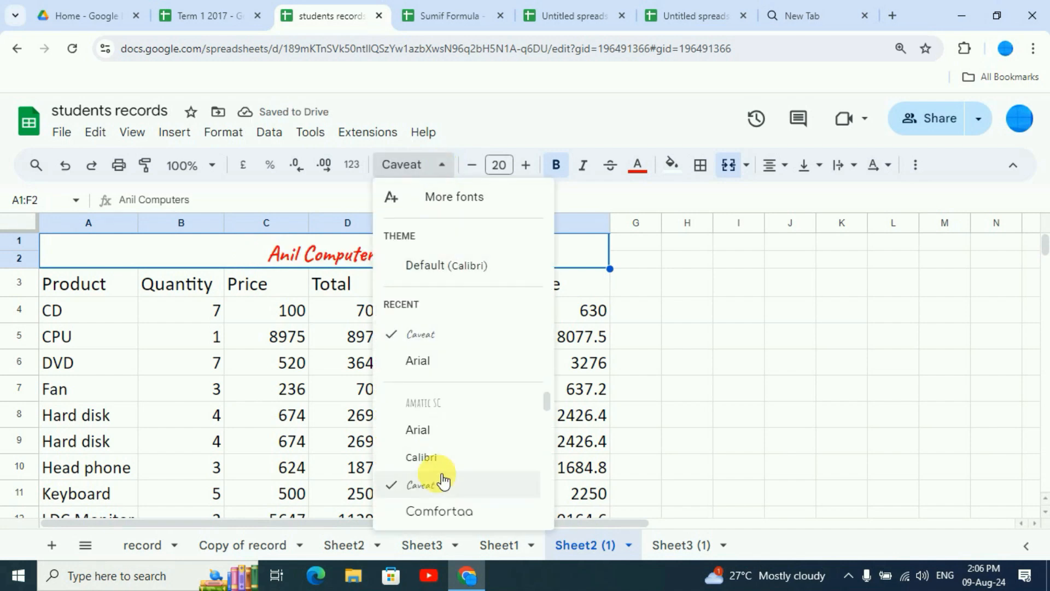
scroll(425, 398, "down", 2)
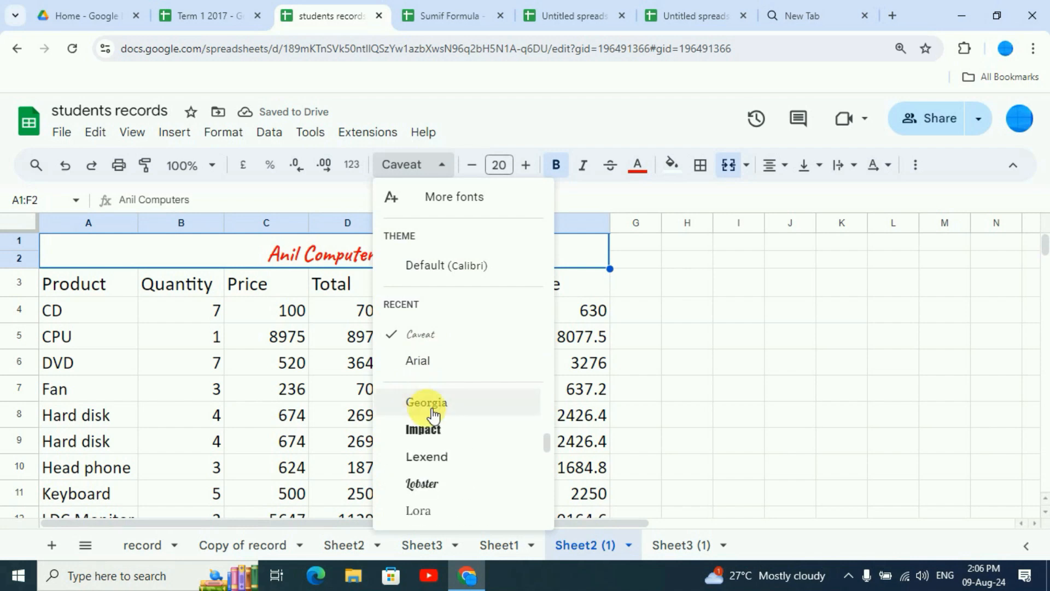
scroll(435, 426, "down", 3)
scroll(447, 452, "up", 3)
scroll(447, 451, "up", 2)
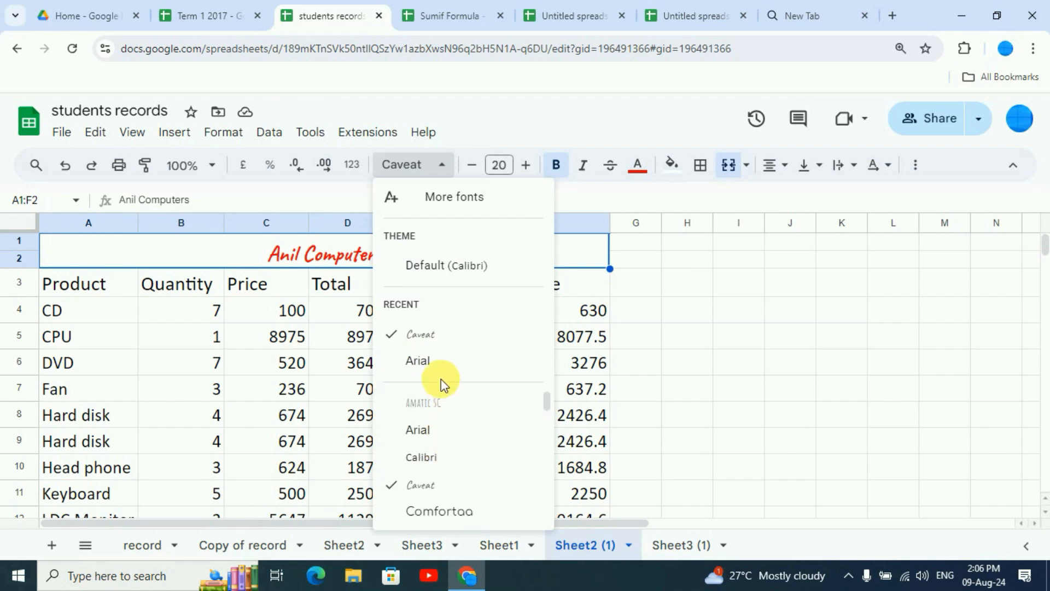
left_click(432, 364)
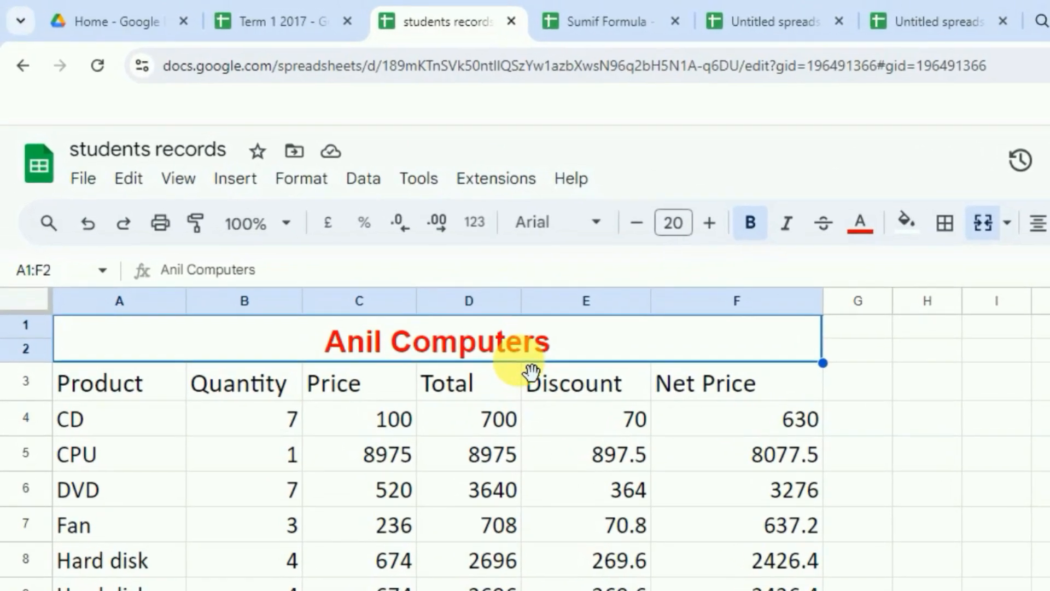
Step: Increase the title's font size to 24
left_click(710, 225)
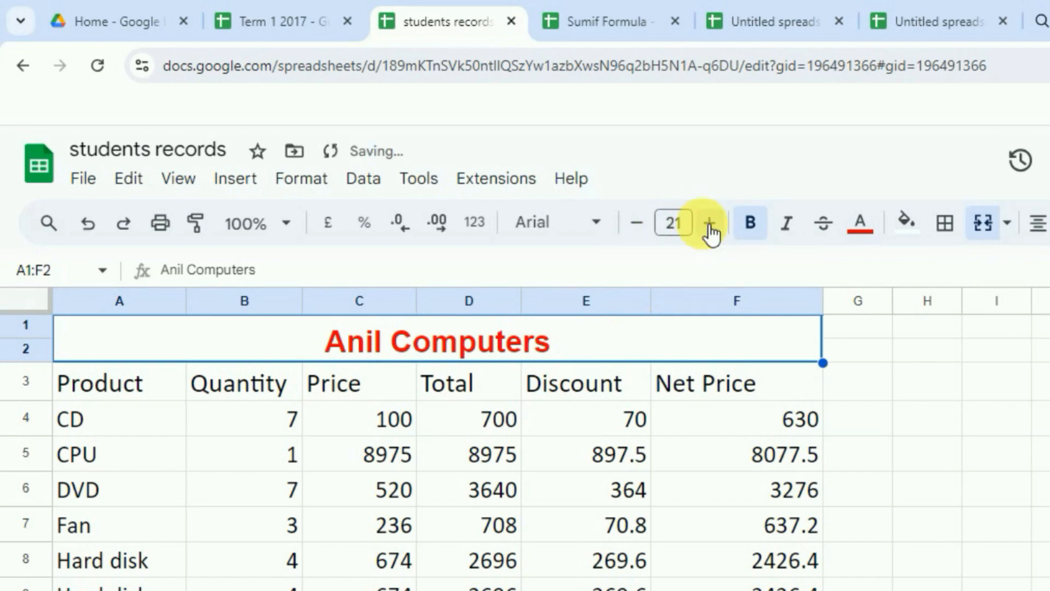
left_click(710, 225)
left_click(710, 225)
left_click(710, 226)
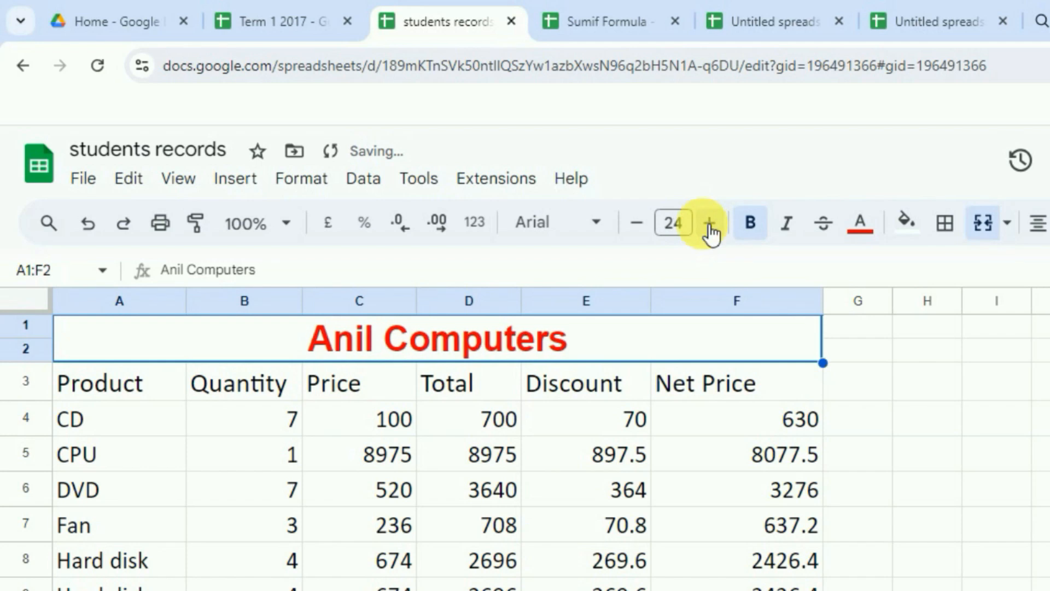
Step: Try a smaller font size and italics on the title, restoring size 24 and upright text
left_click(652, 230)
left_click(652, 230)
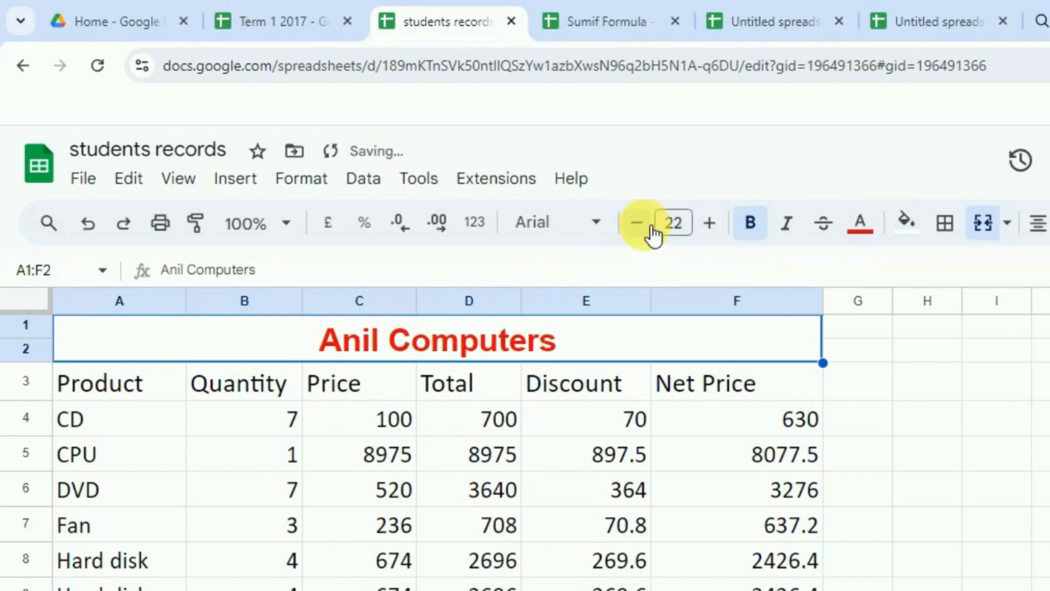
left_click(651, 229)
left_click(716, 224)
left_click(723, 230)
left_click(723, 229)
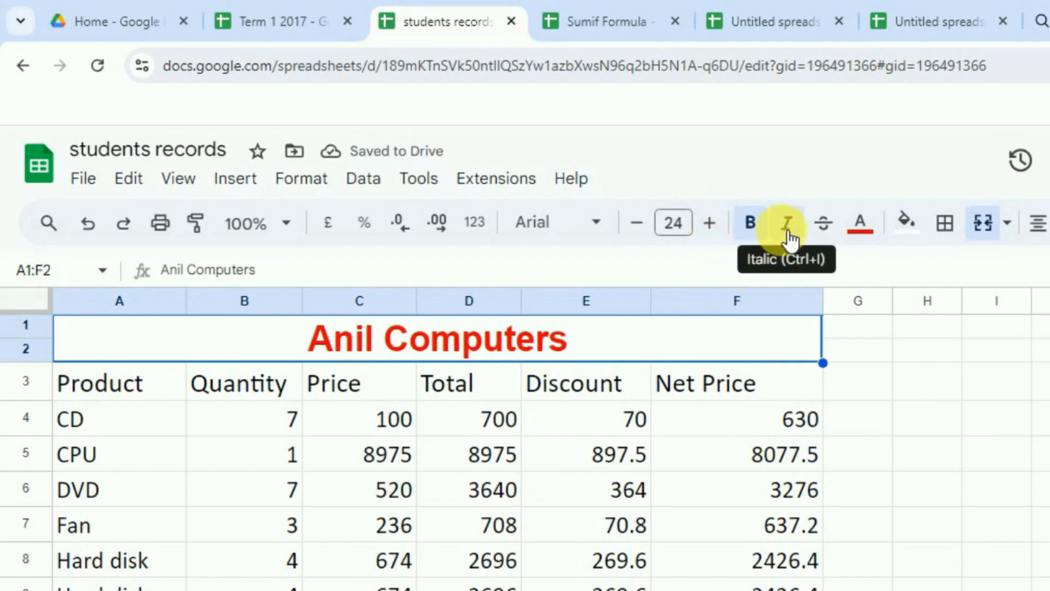
left_click(789, 238)
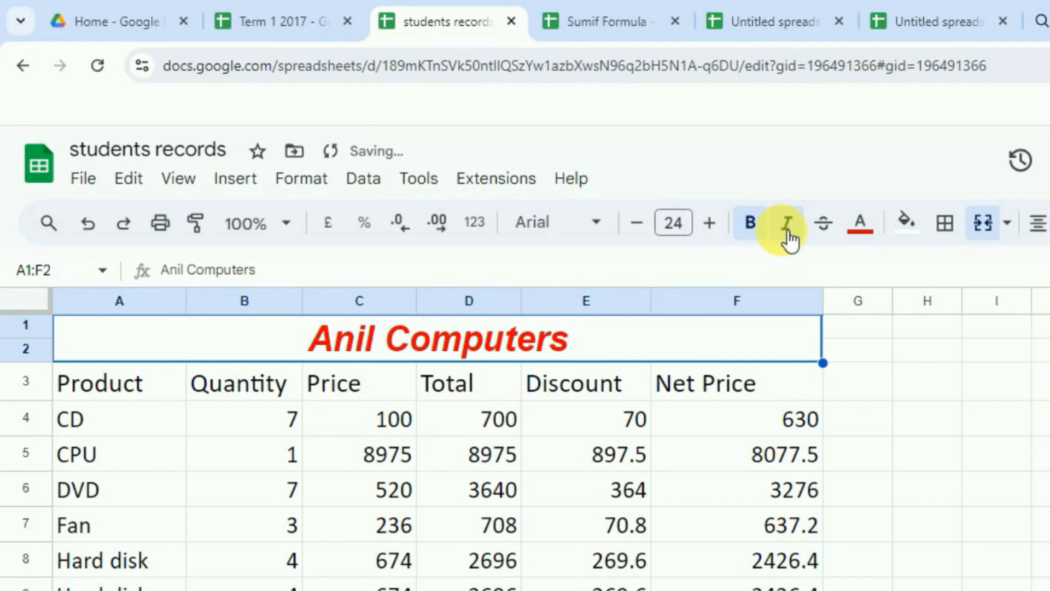
left_click(788, 239)
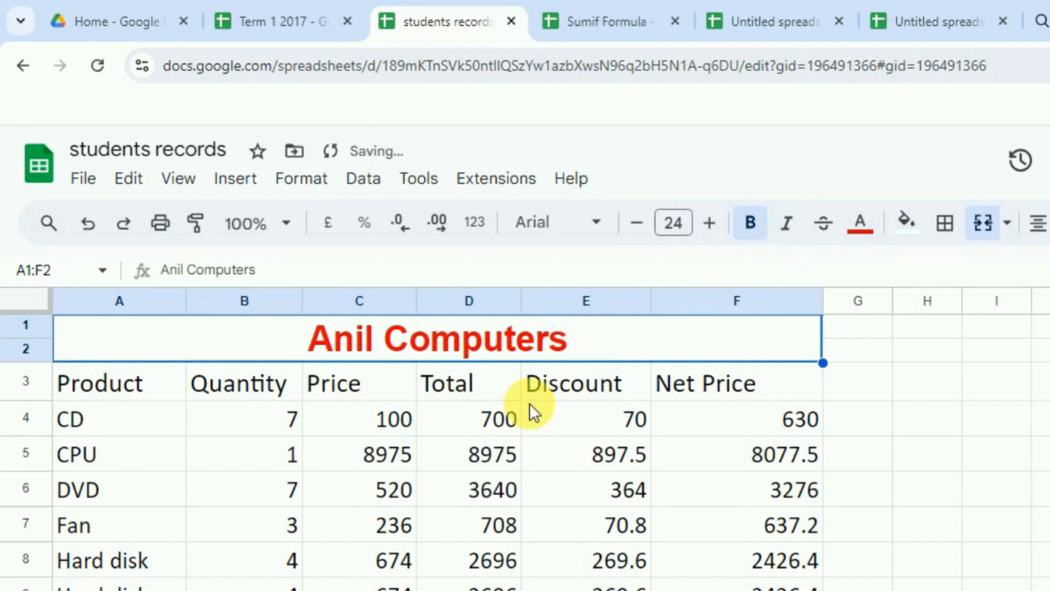
Step: Make the column headings in A3:F3, from Product to Net Price, bold
left_click(114, 383)
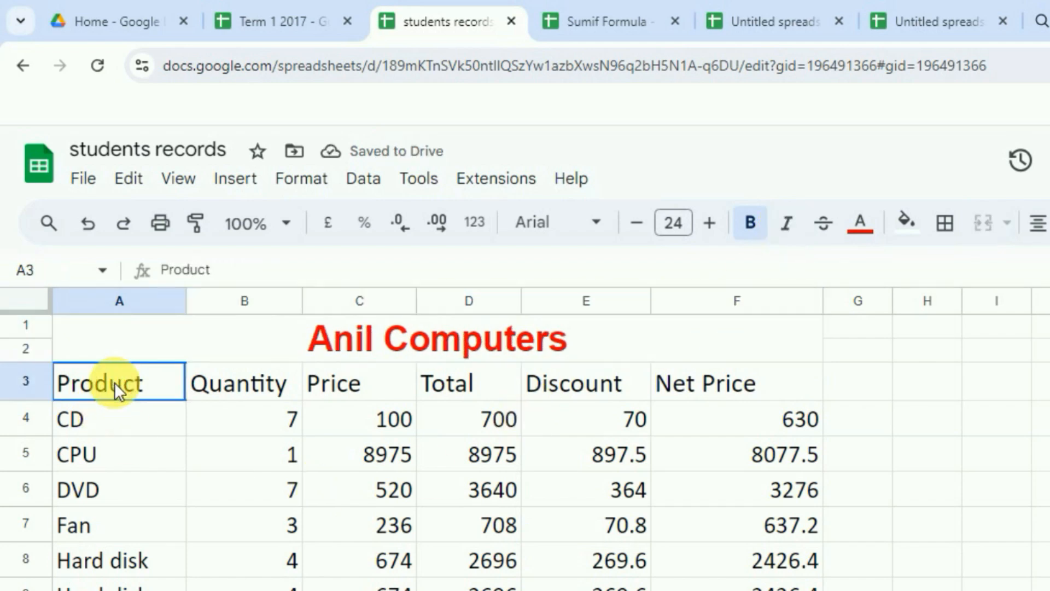
left_click(167, 451)
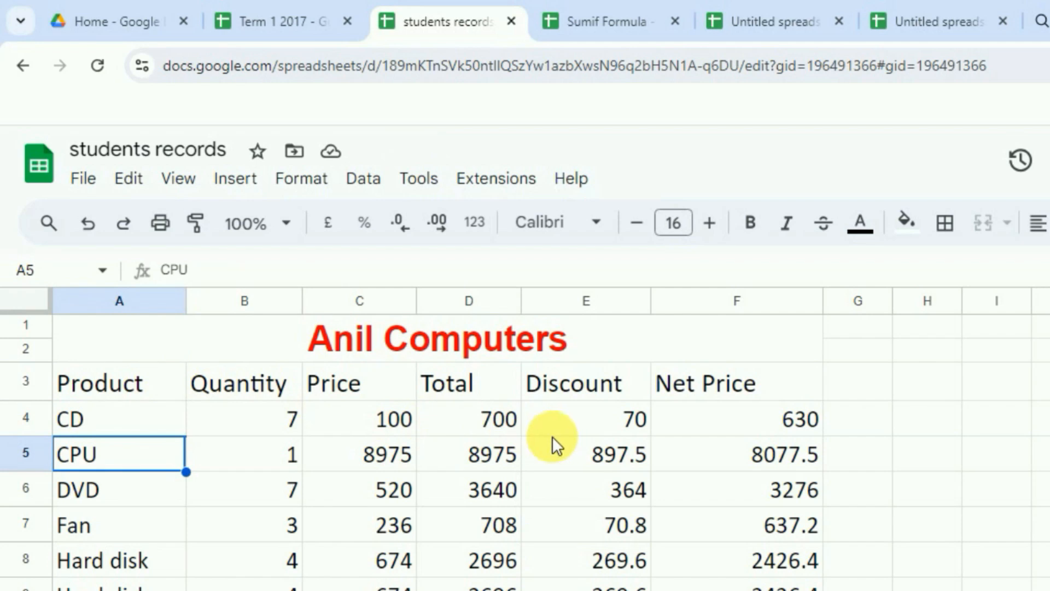
left_click_drag(116, 376, 757, 389)
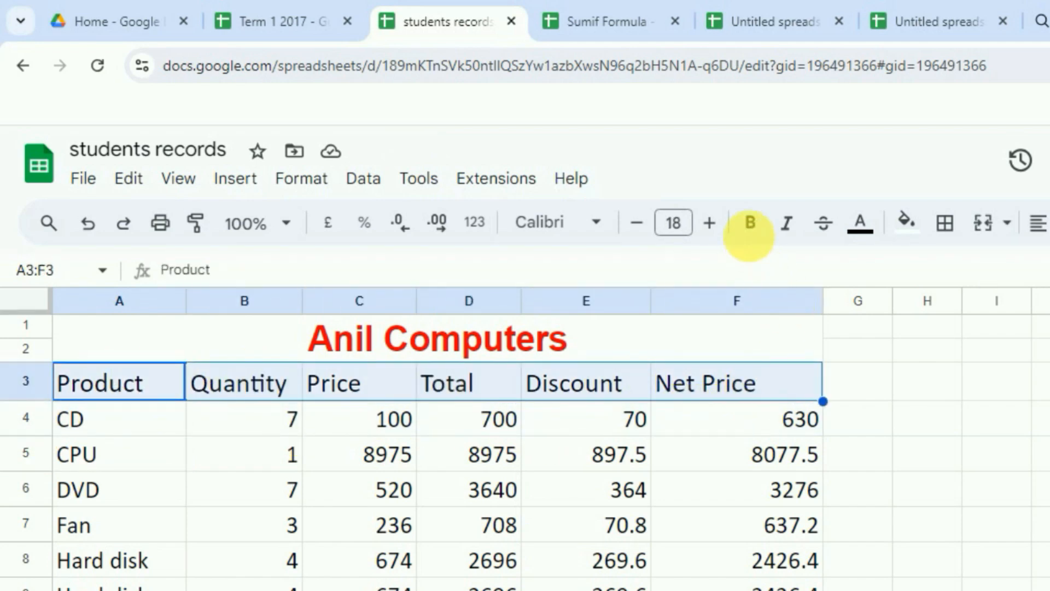
left_click(751, 223)
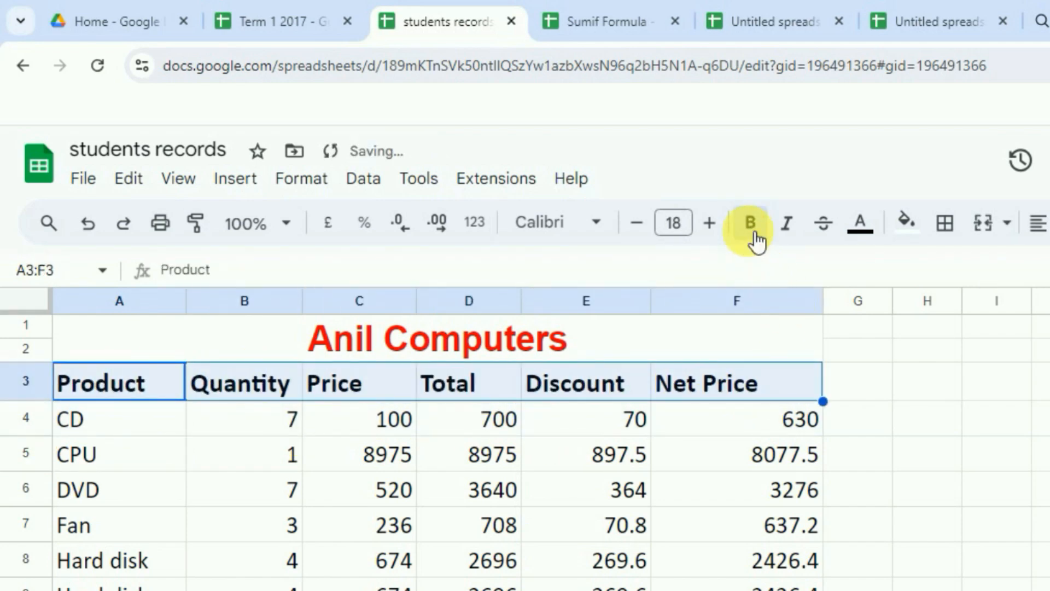
left_click(449, 483)
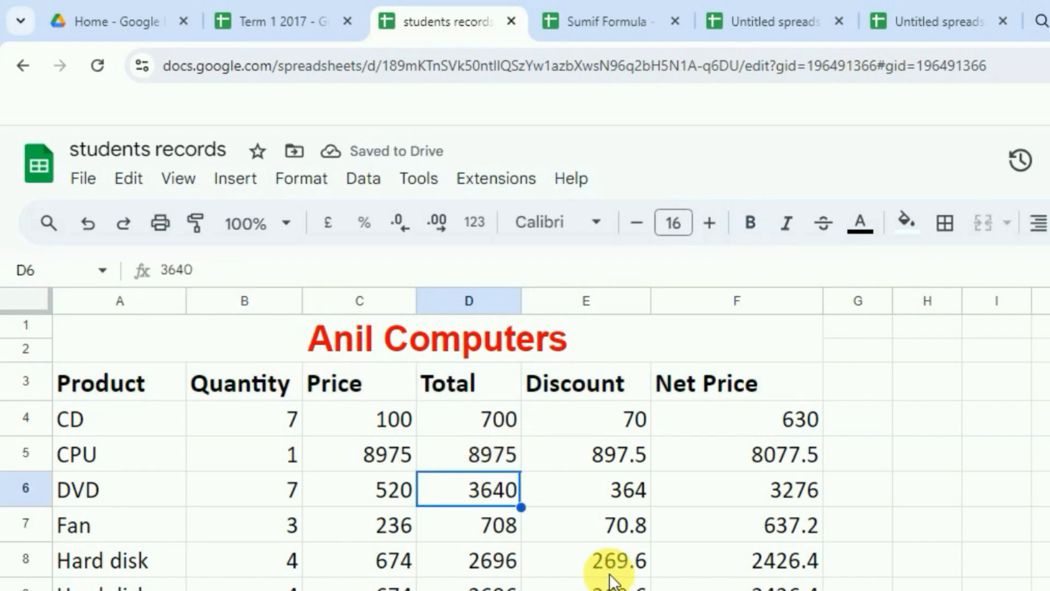
Step: Color the text of the column headings in A3:F3 light orange
left_click_drag(133, 385, 738, 389)
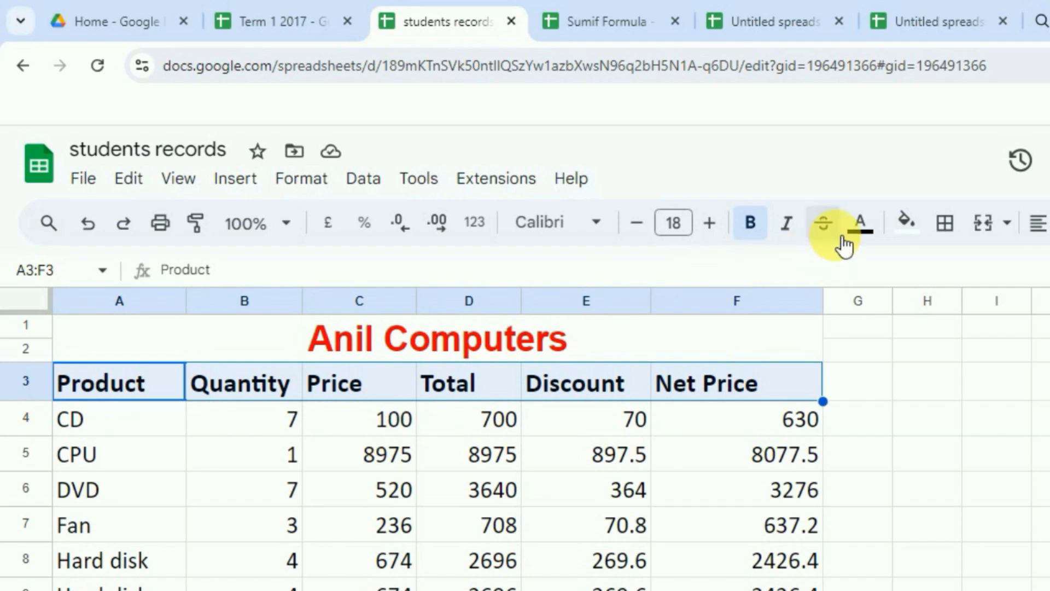
left_click(861, 235)
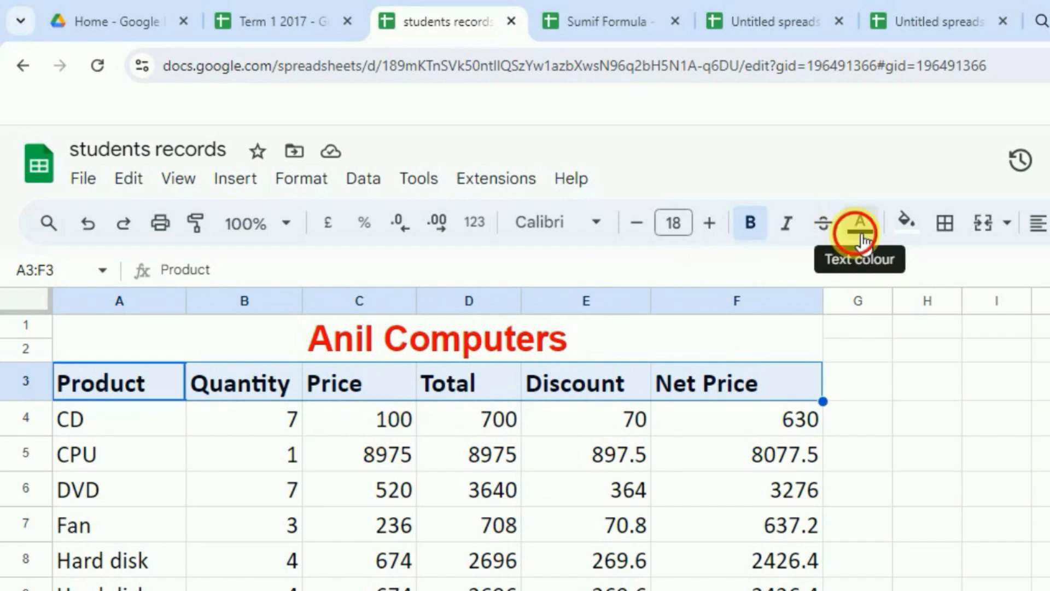
left_click(918, 379)
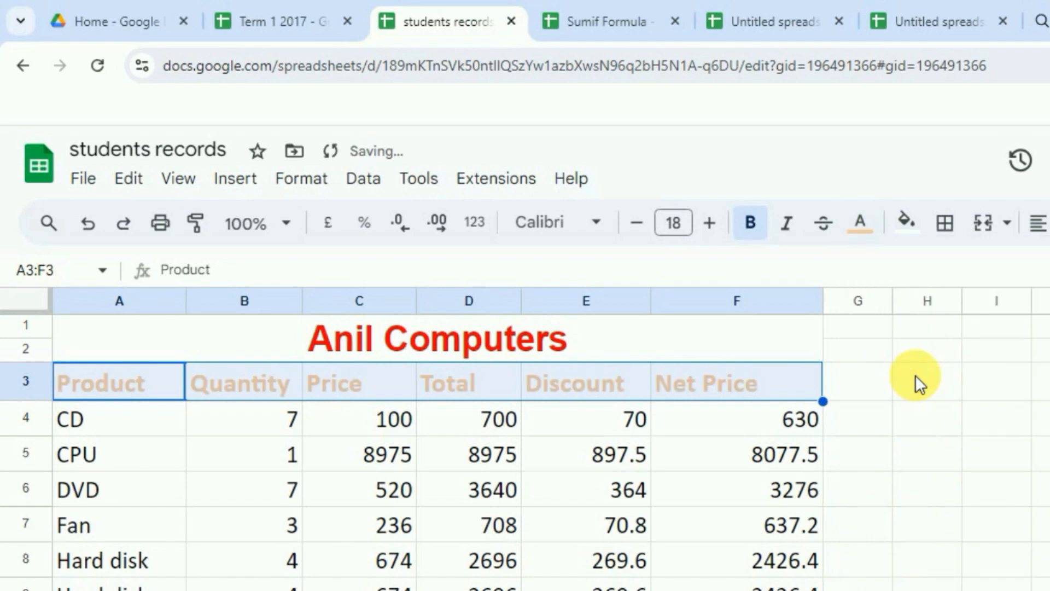
left_click(503, 458)
Step: Fill the merged title cell A1:F2 with yellow
left_click(151, 342)
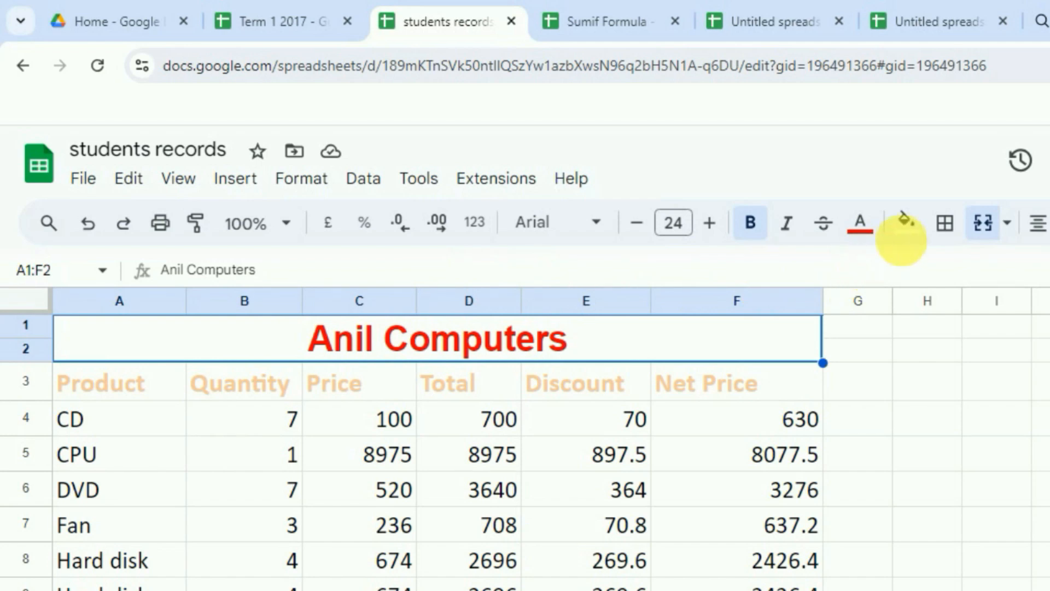
left_click(909, 224)
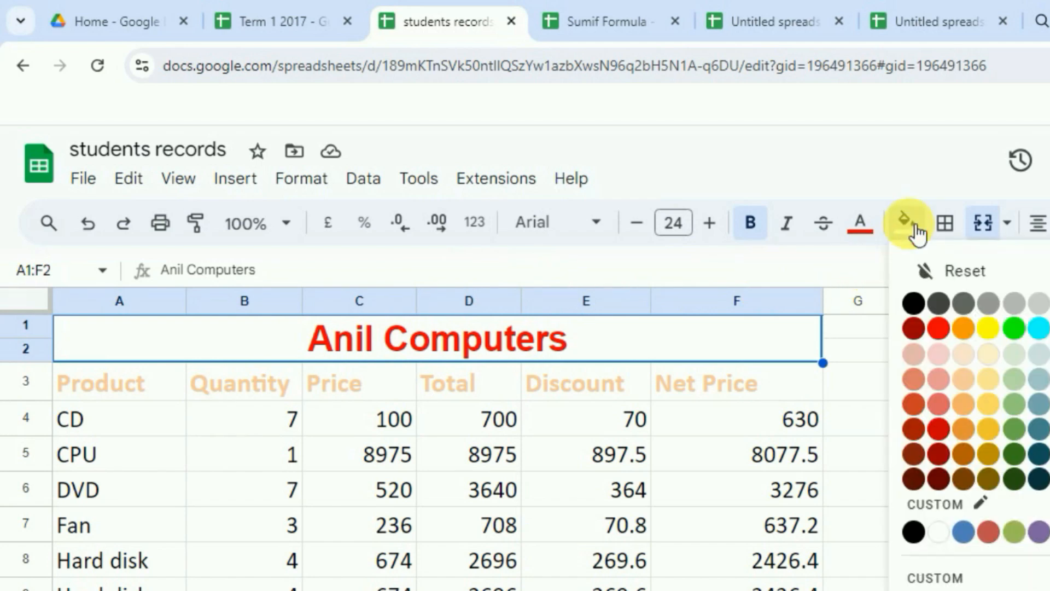
left_click(999, 336)
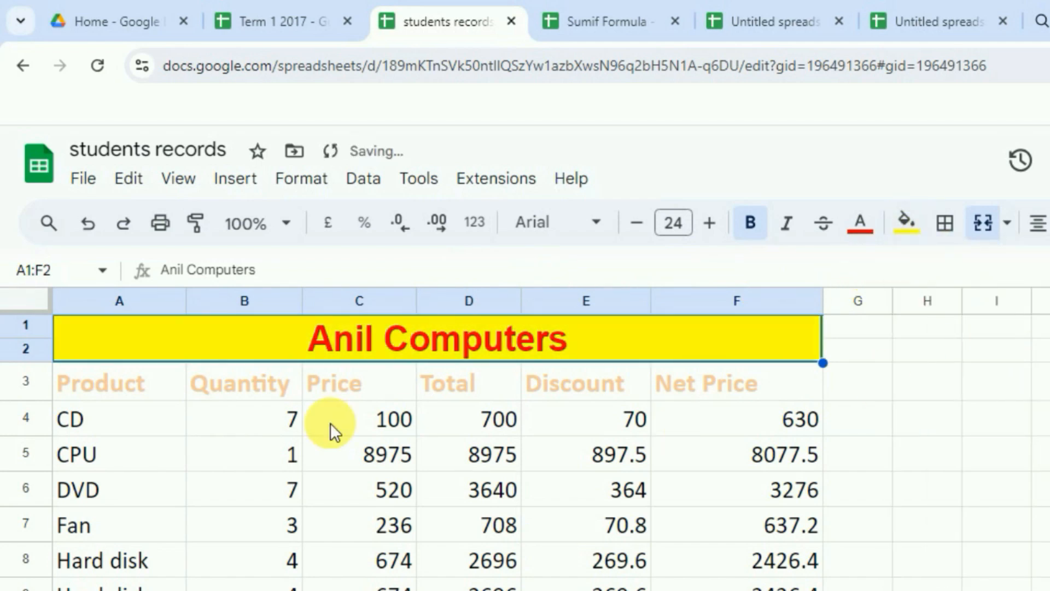
Step: Fill the heading row A3:F3 with a pale blue-grey background
left_click_drag(96, 384, 727, 403)
left_click(907, 222)
left_click(1041, 386)
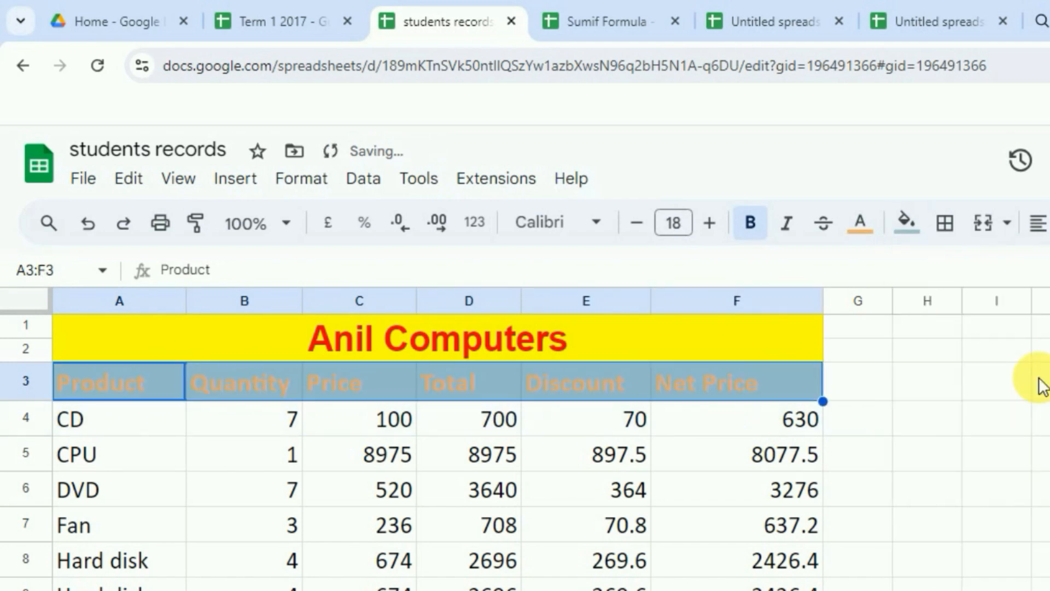
left_click(551, 499)
Step: Change the text color of the column headings in A3:F3 to red
left_click_drag(100, 383, 734, 387)
left_click(869, 225)
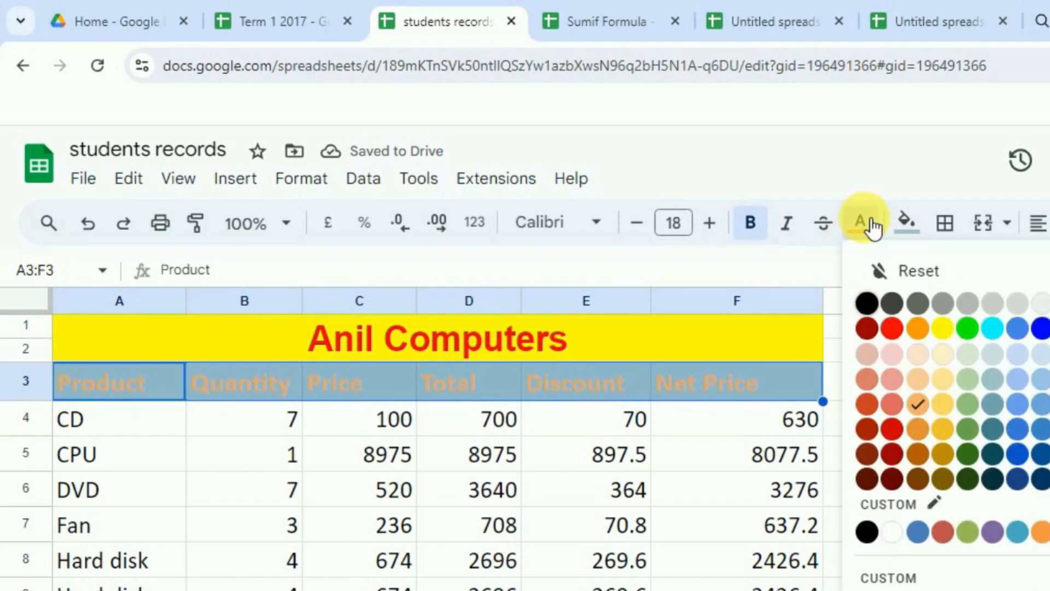
left_click(892, 328)
left_click(420, 528)
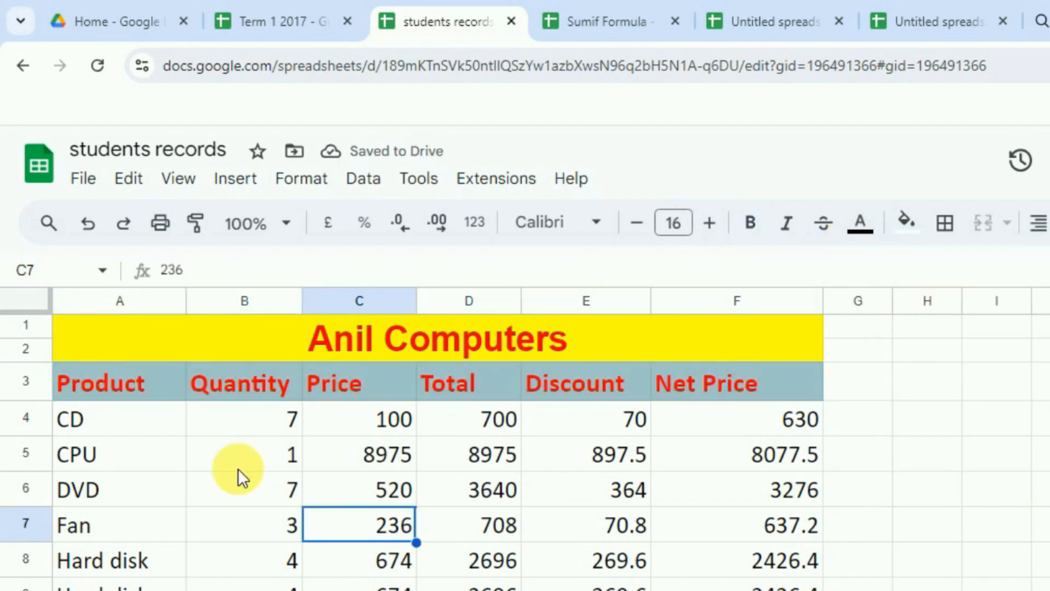
Step: Add inner borders to the sales table range A1:F26
scroll(416, 437, "down", 3)
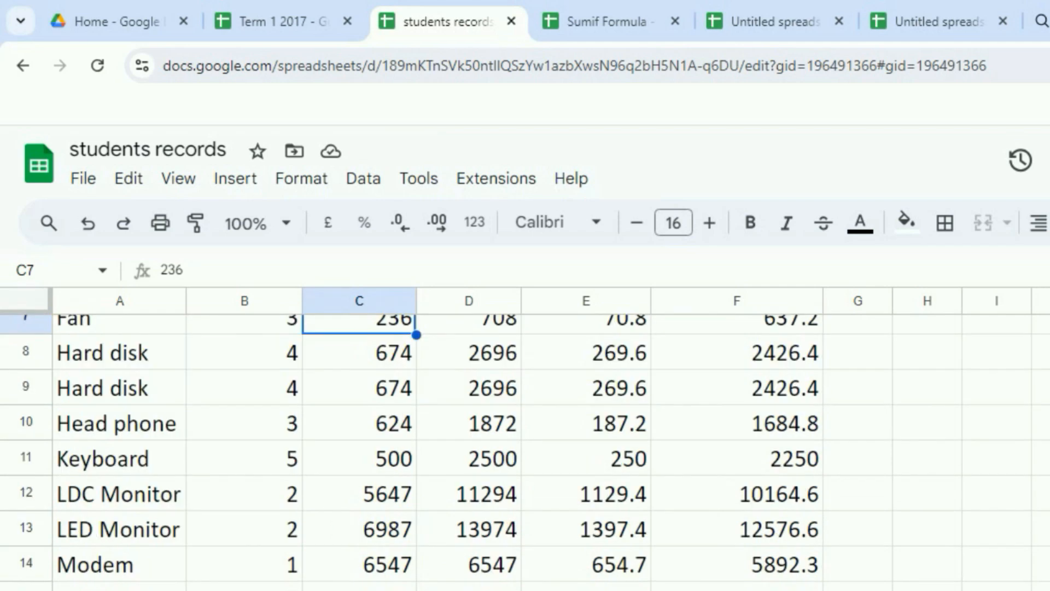
scroll(415, 438, "up", 3)
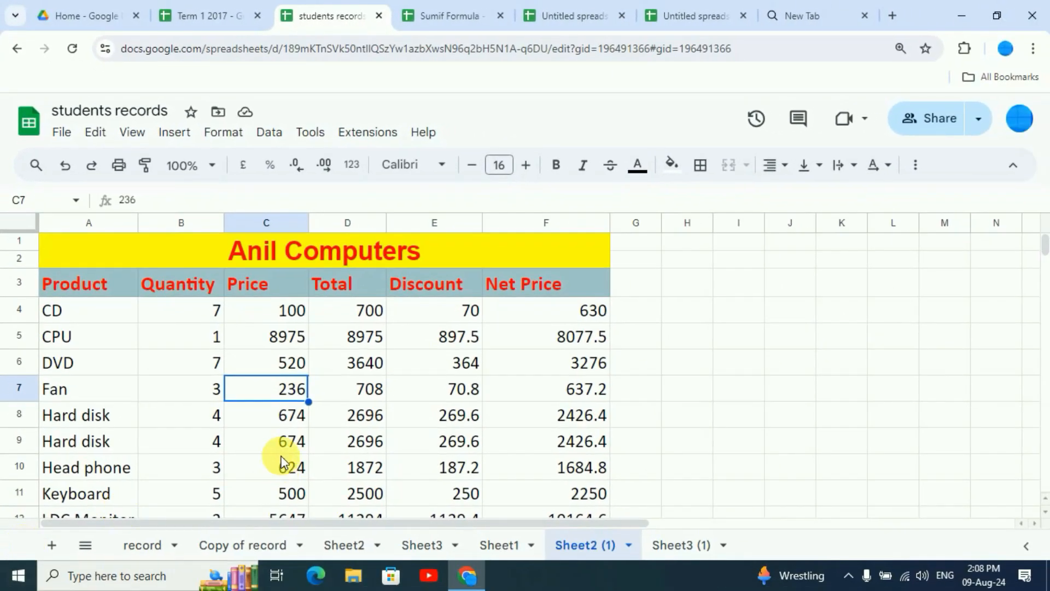
left_click_drag(87, 251, 473, 504)
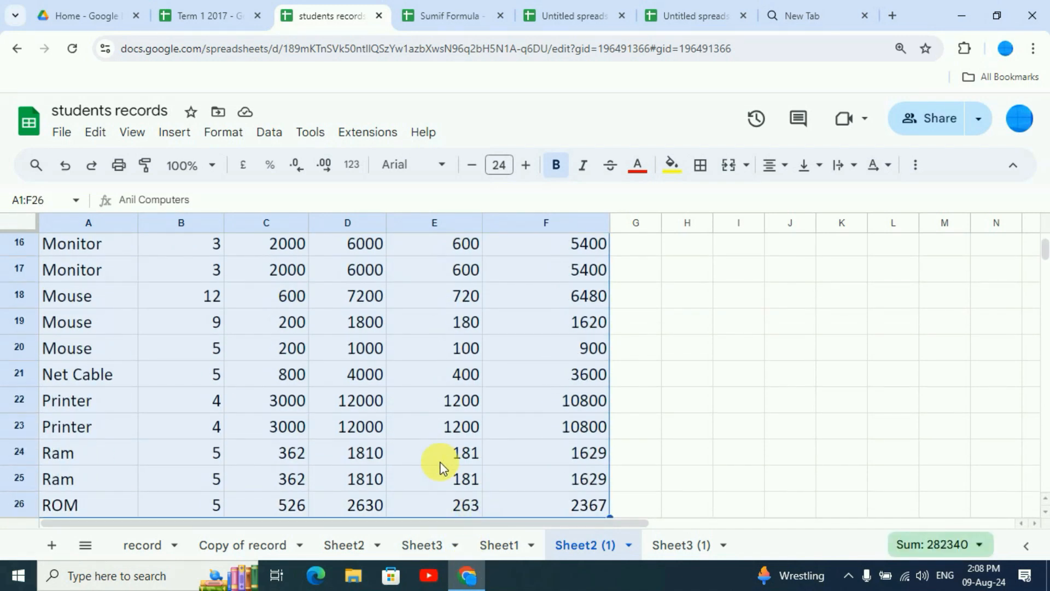
scroll(438, 460, "up", 5)
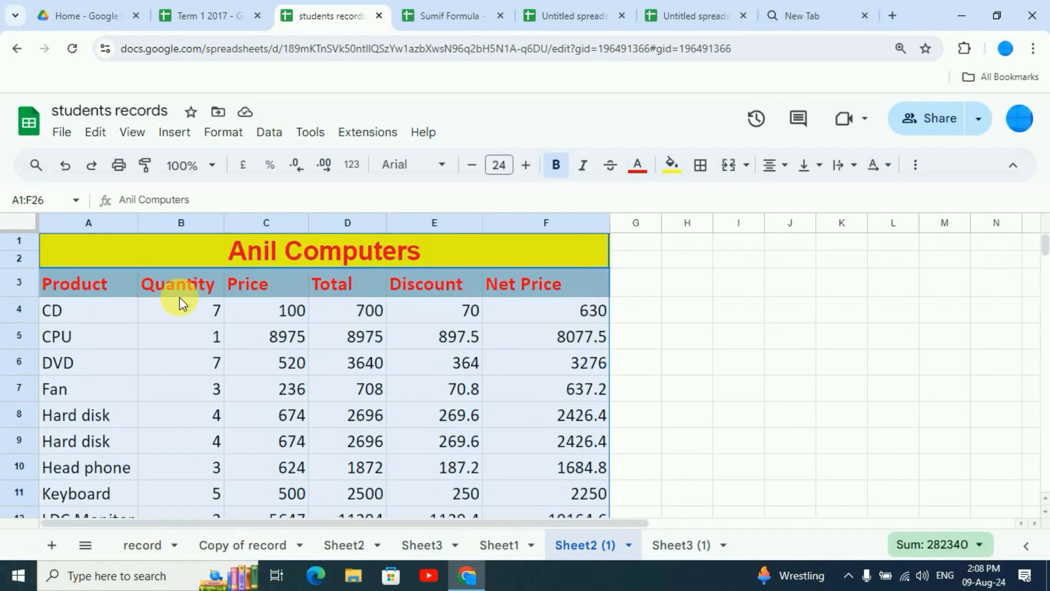
left_click(702, 166)
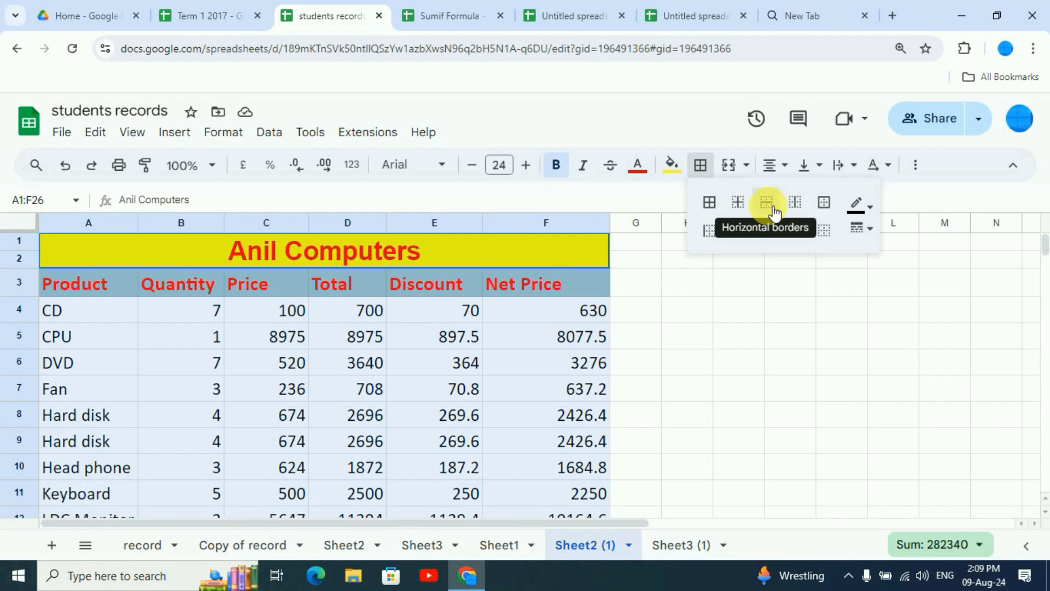
left_click(738, 203)
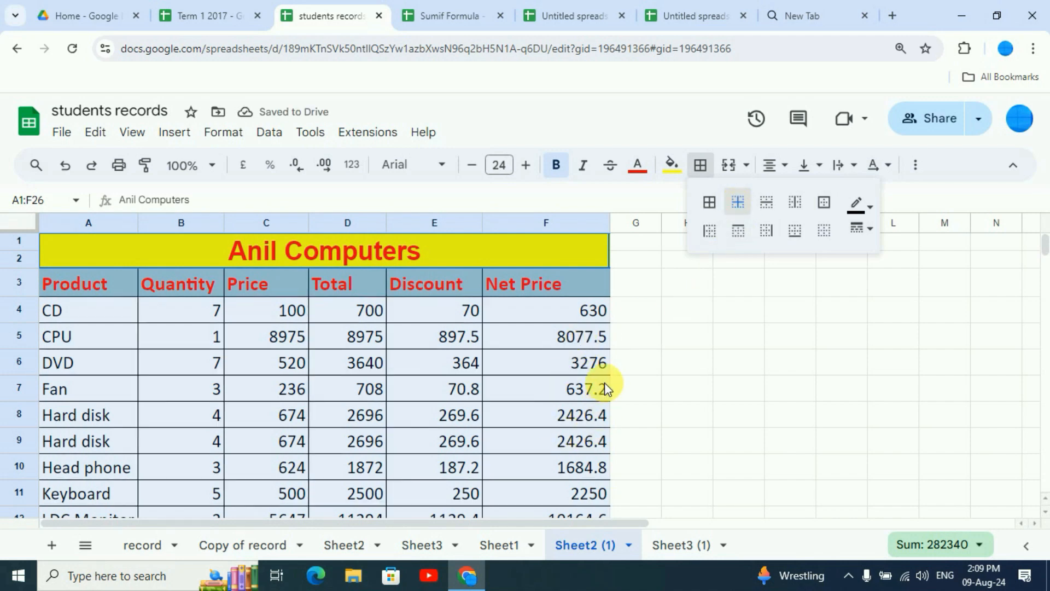
left_click(591, 422)
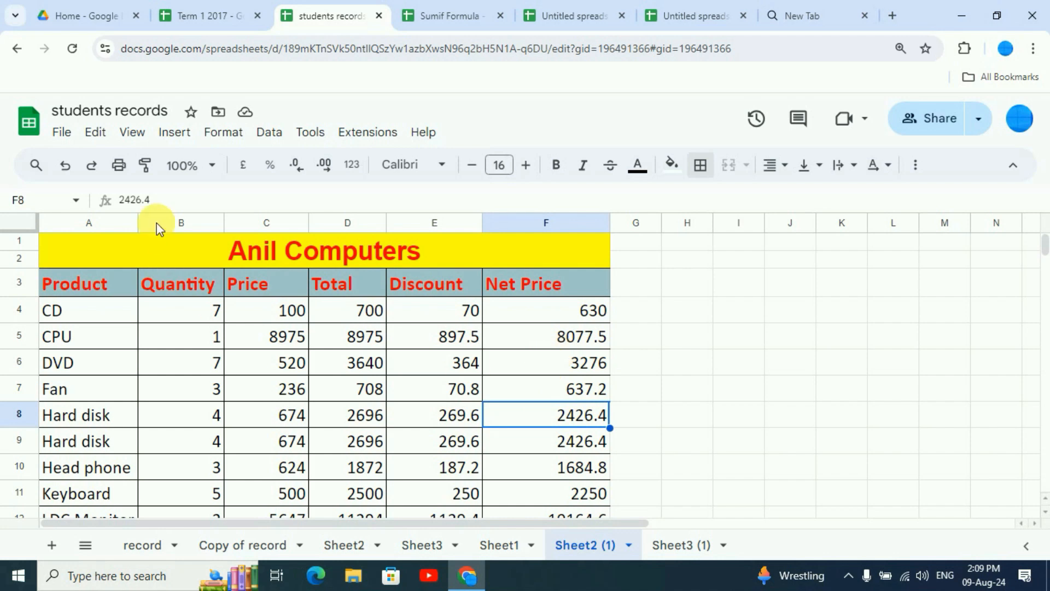
Step: Try the sheet zoom at 90%, and set it to 150%
left_click(216, 172)
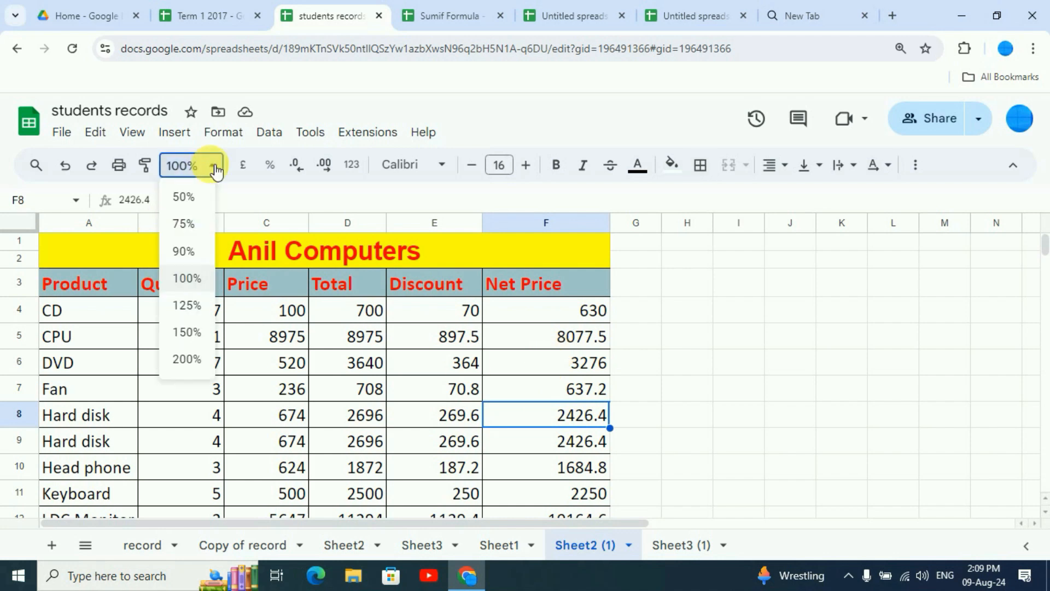
left_click(185, 249)
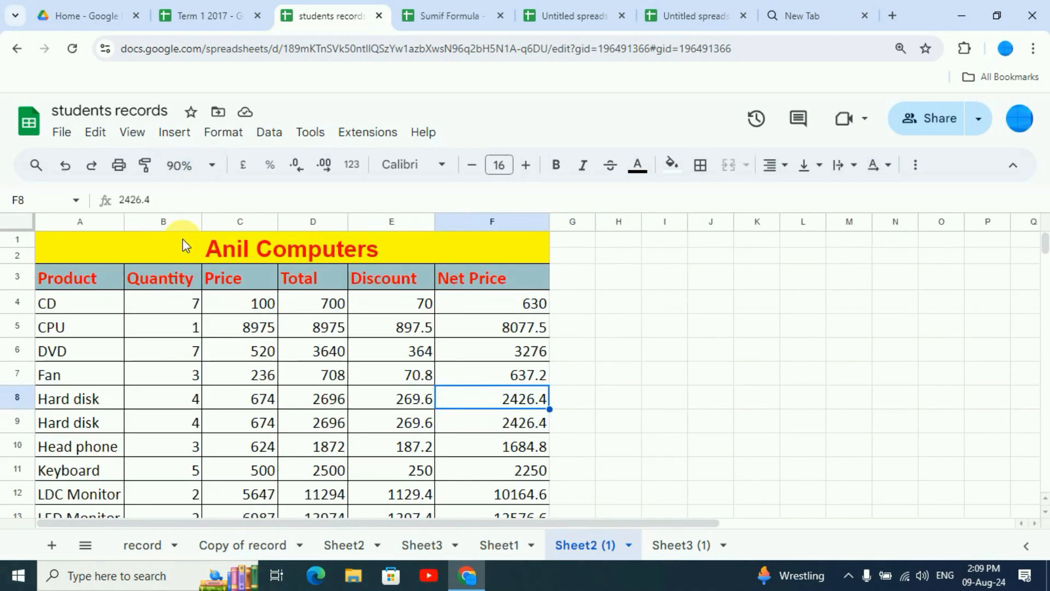
left_click(211, 165)
left_click(186, 328)
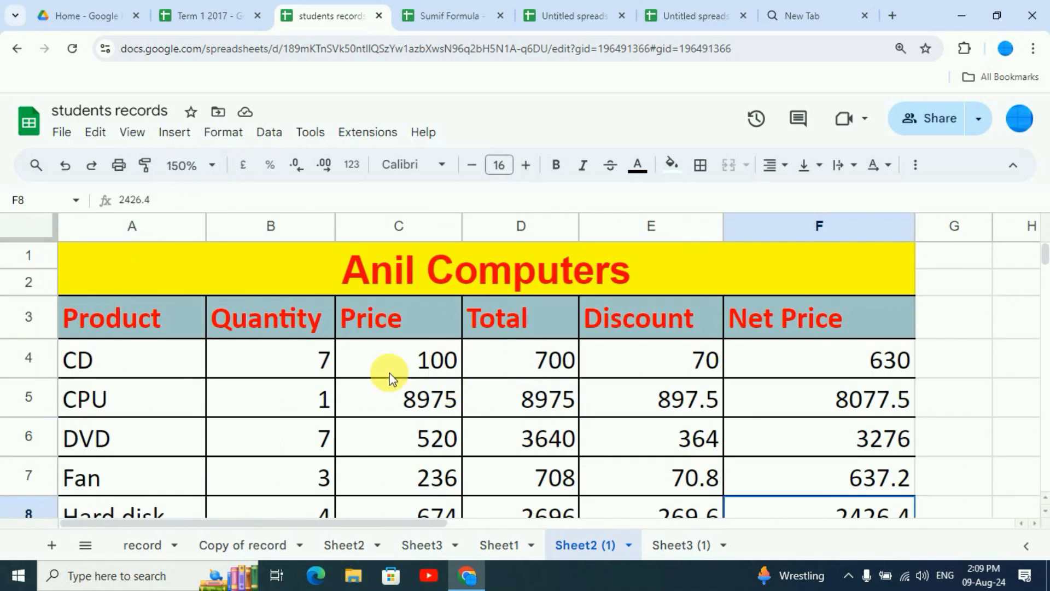
Step: Reduce the browser page zoom to 90% and look over the bordered table rows
scroll(389, 377, "down", 3, "ctrl")
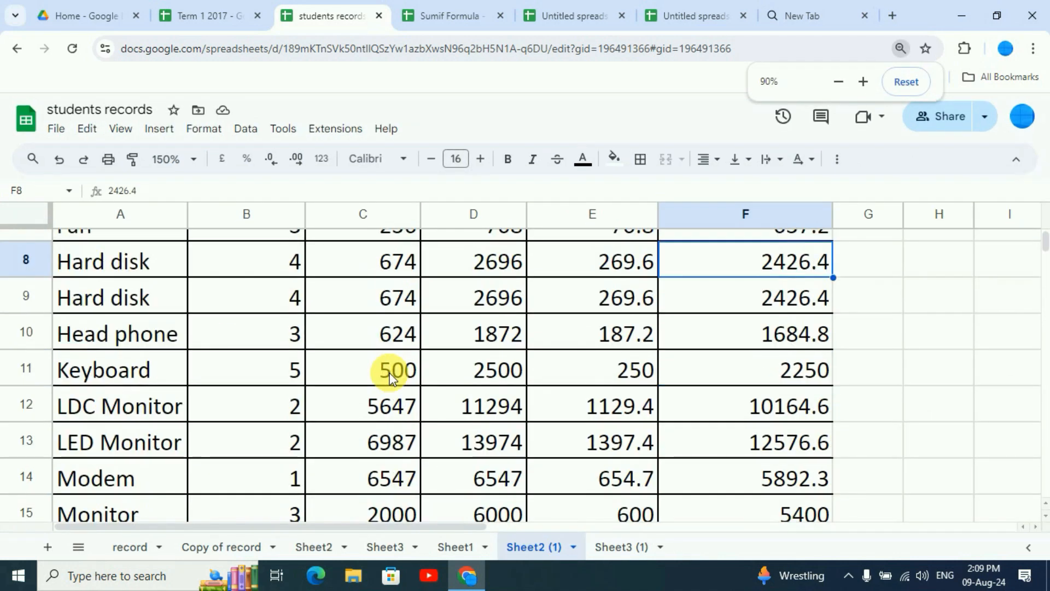
scroll(390, 377, "up", 2, "ctrl")
scroll(390, 377, "down", 1, "ctrl")
scroll(390, 377, "down", 1)
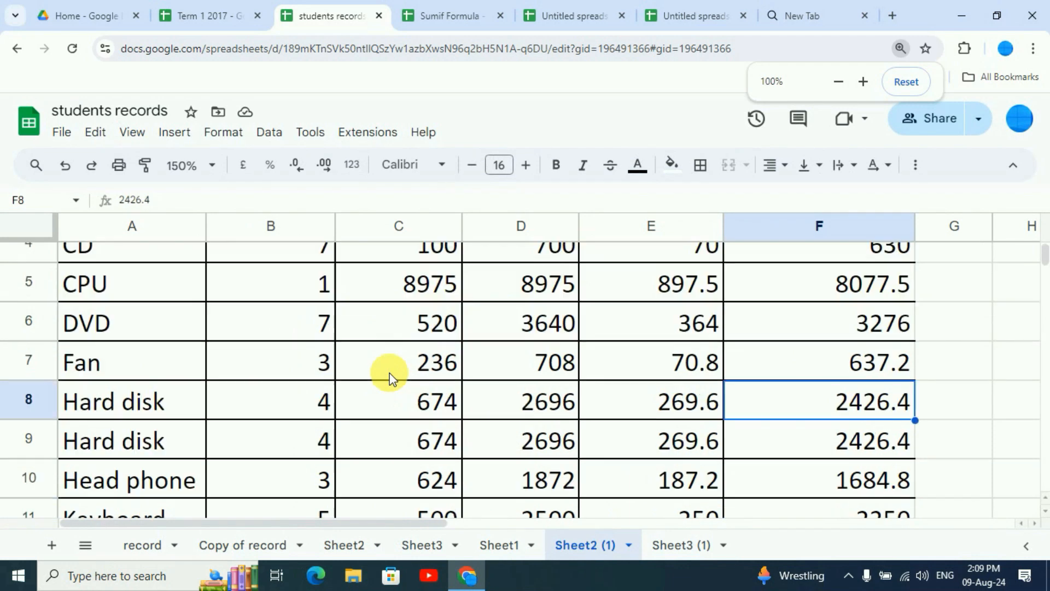
scroll(574, 422, "up", 1)
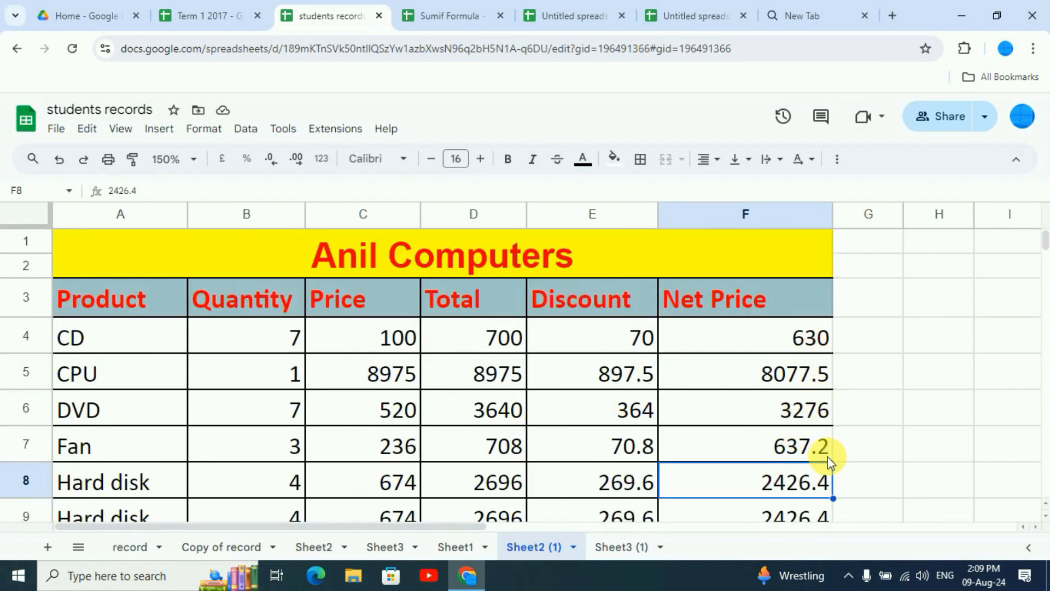
scroll(363, 342, "down", 1)
scroll(363, 342, "down", 1, "ctrl")
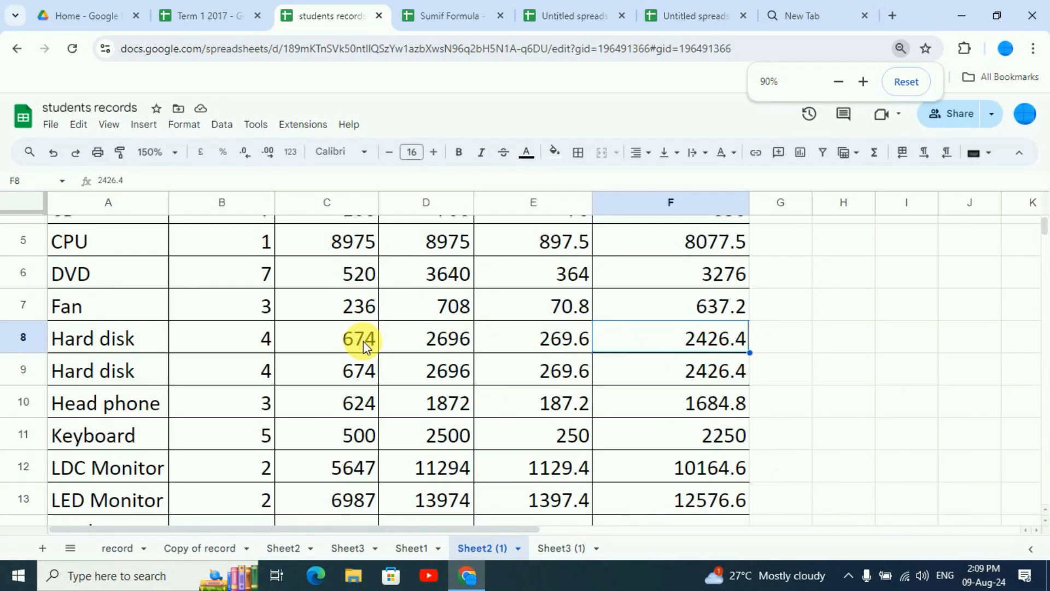
scroll(239, 300, "up", 1)
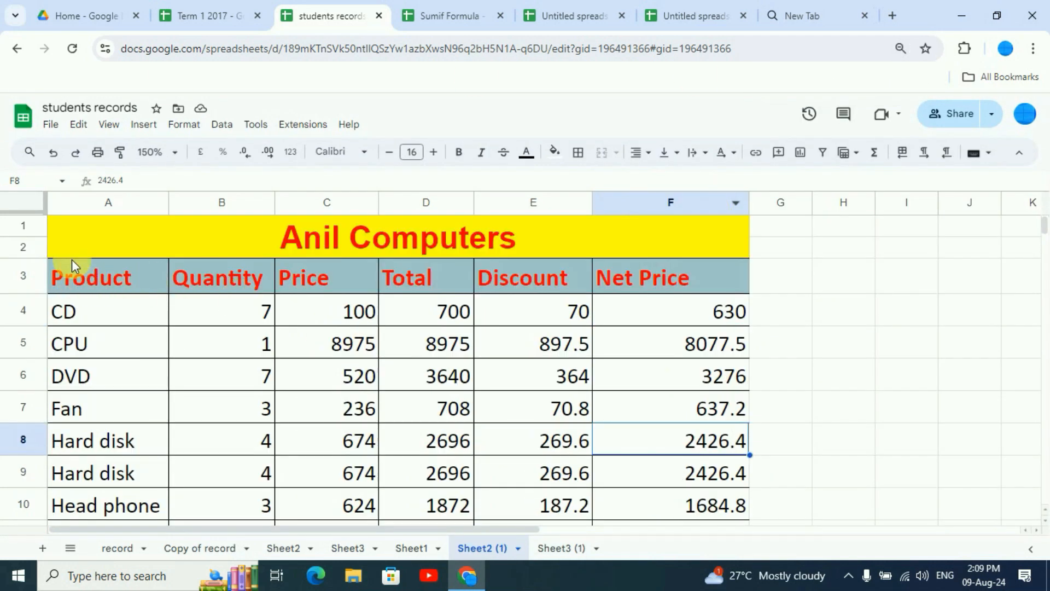
left_click_drag(98, 241, 614, 501)
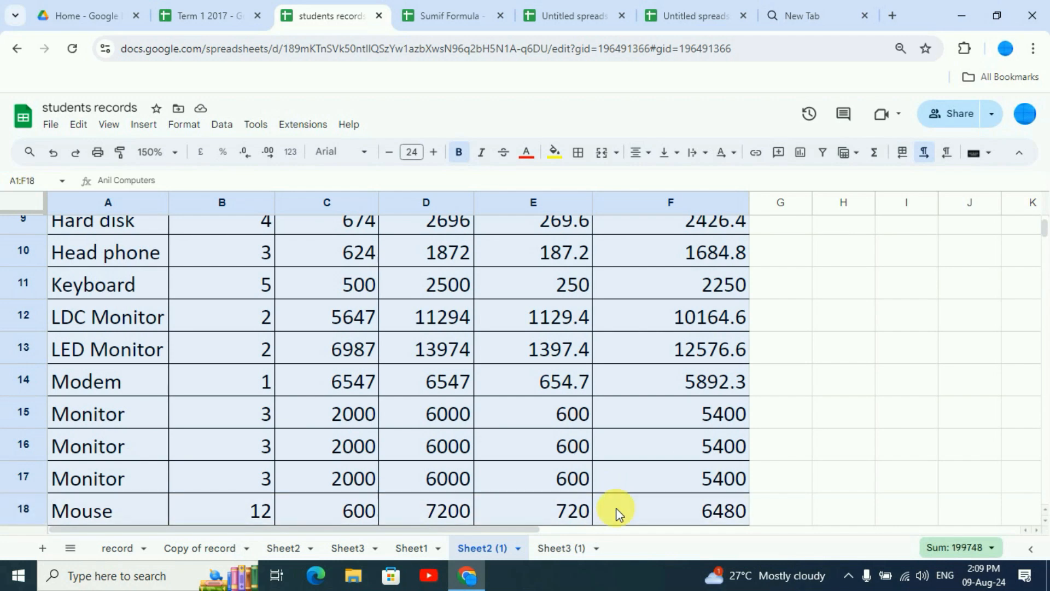
scroll(607, 445, "up", 3)
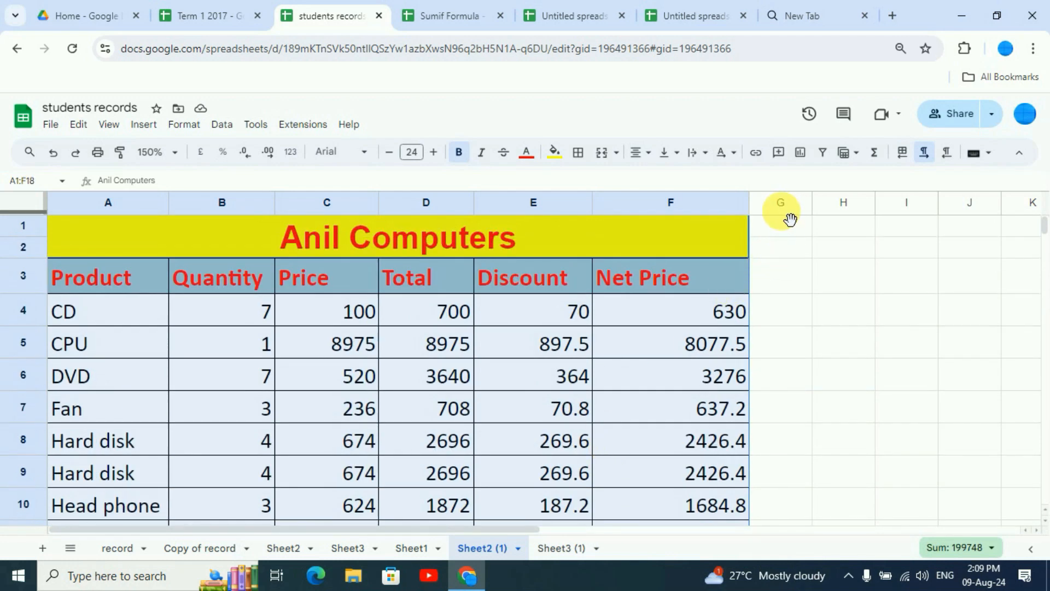
left_click(578, 153)
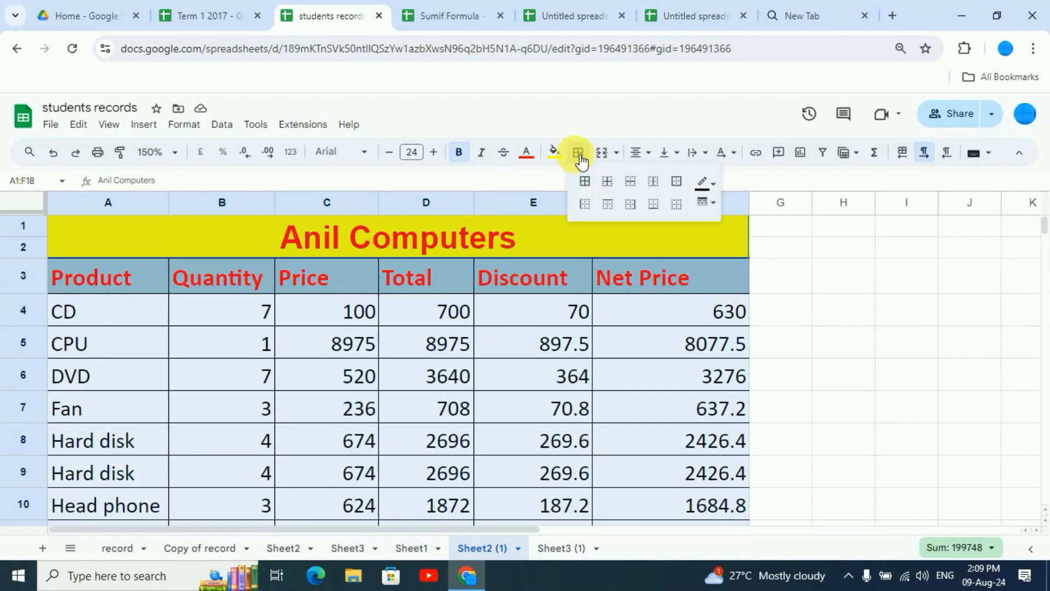
key("ctrl+plus")
left_click(711, 361)
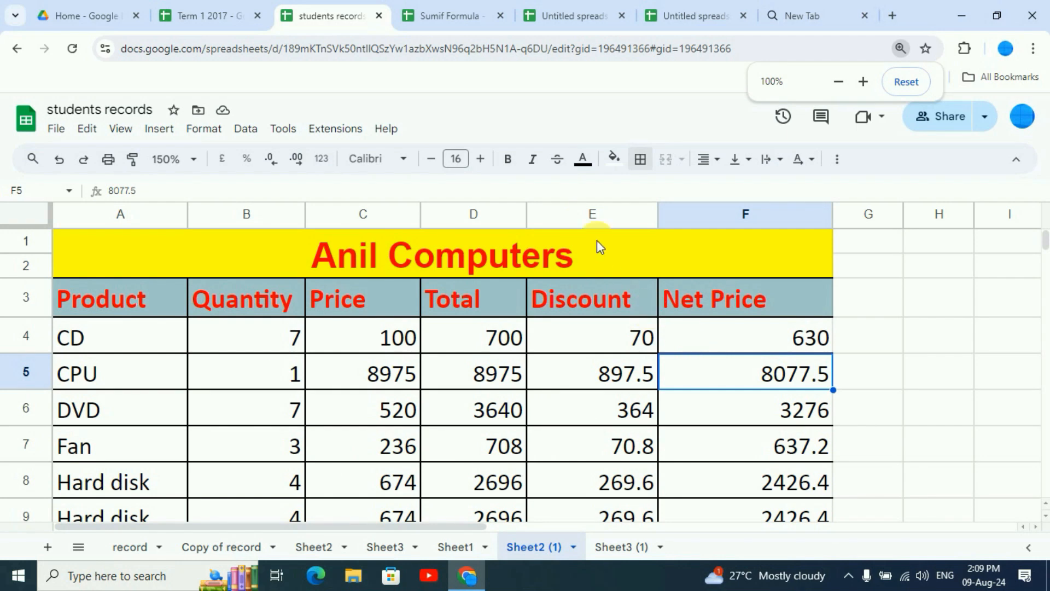
Step: View the border color and line style options, and apply all borders to cell F5
left_click(639, 159)
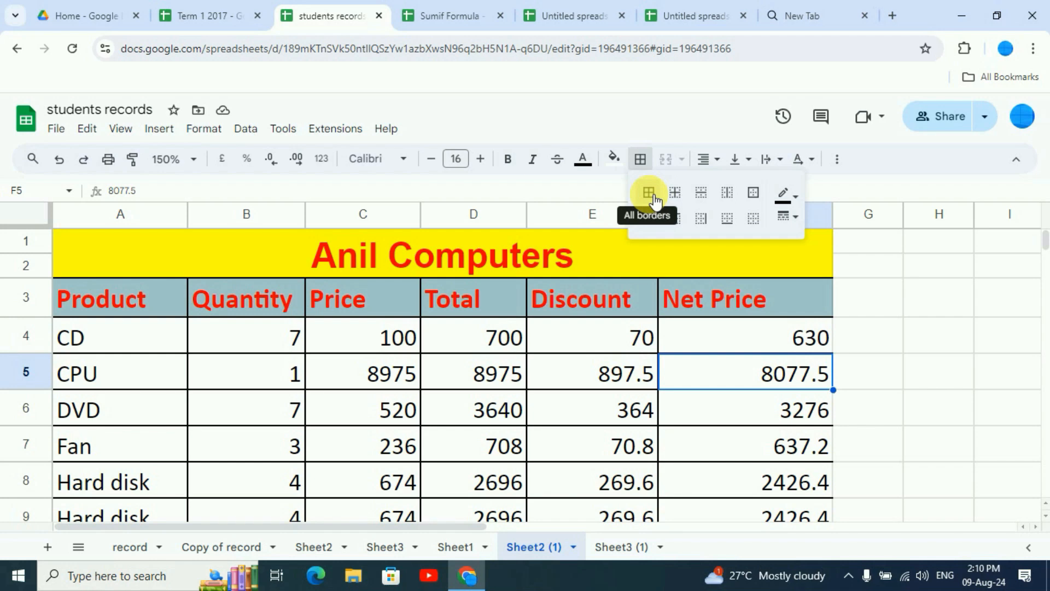
left_click(796, 198)
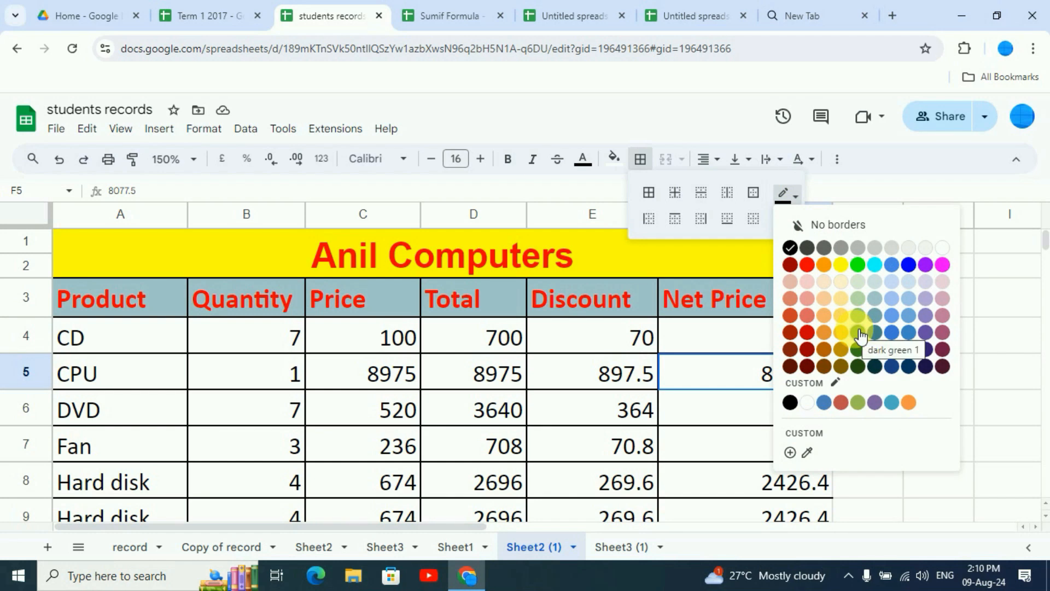
left_click(840, 196)
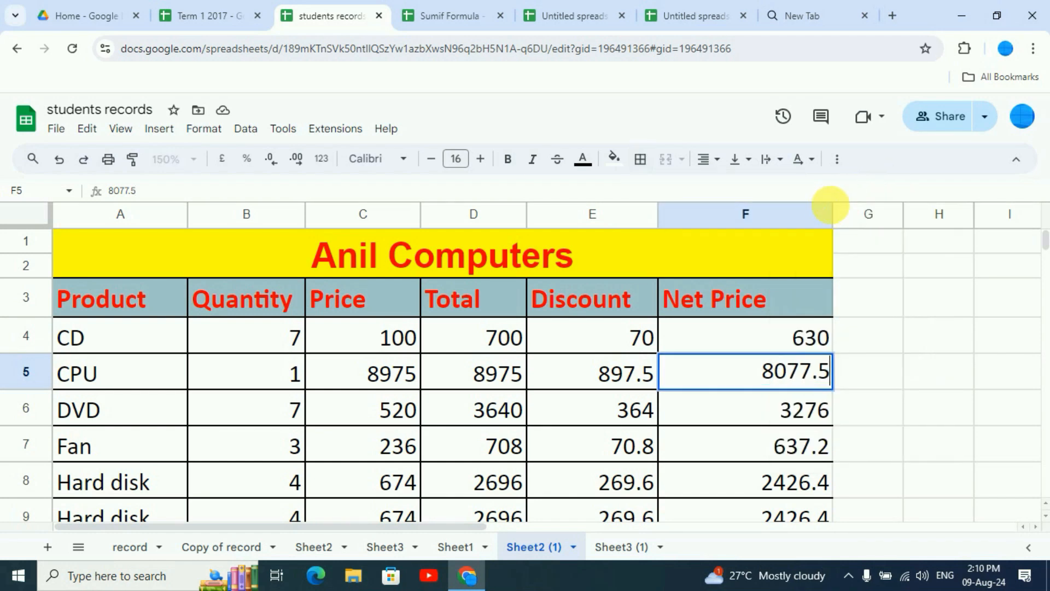
left_click(640, 159)
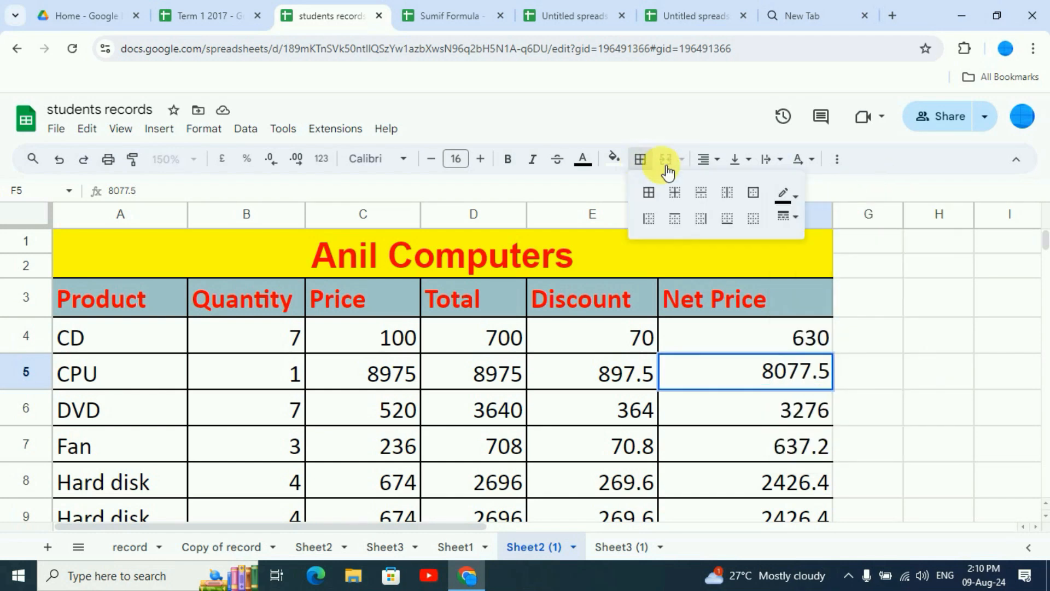
left_click(797, 220)
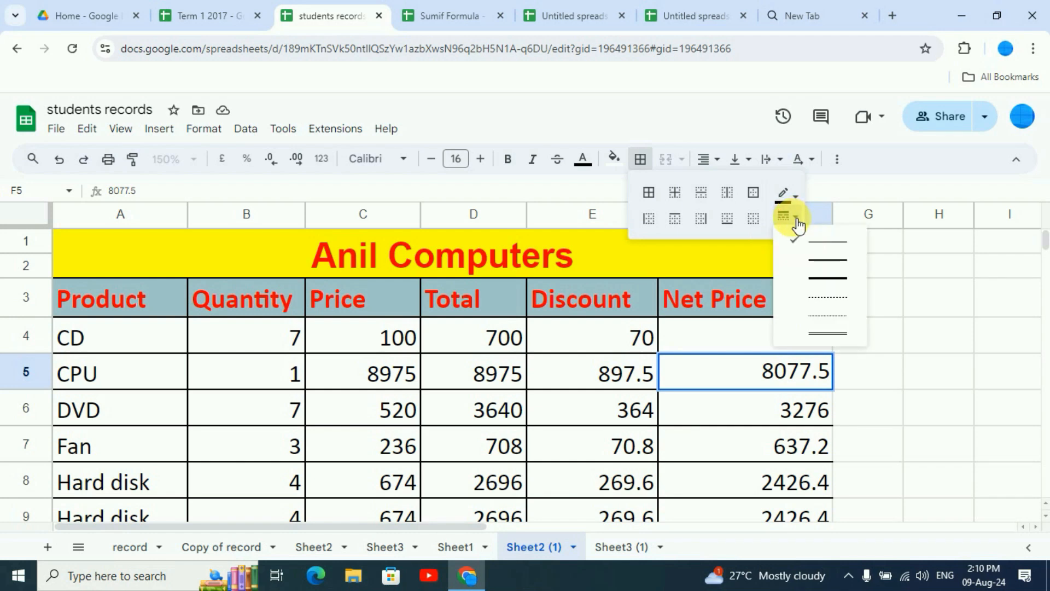
left_click(653, 201)
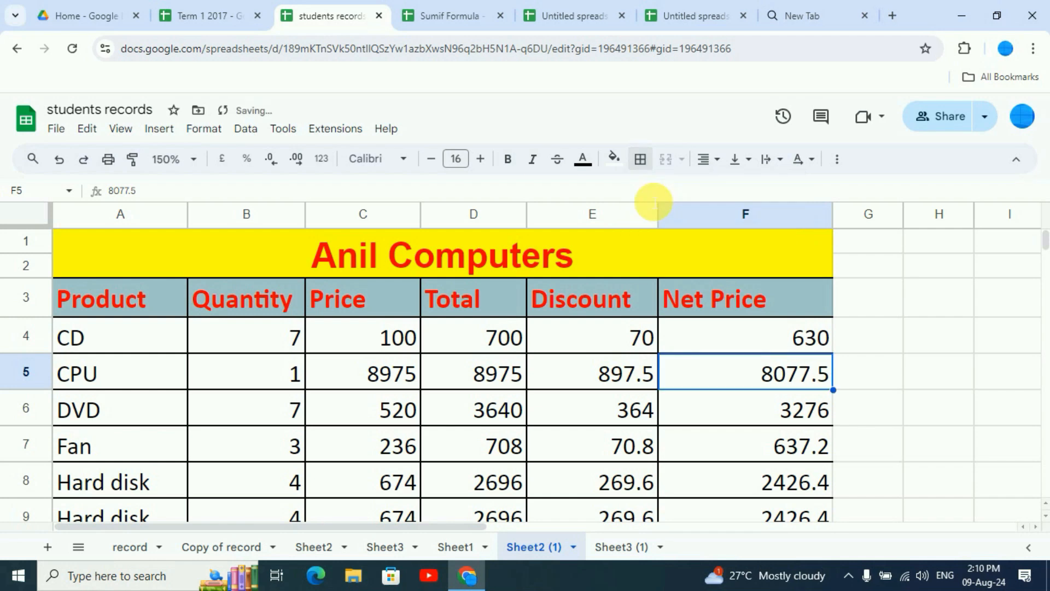
left_click(450, 445)
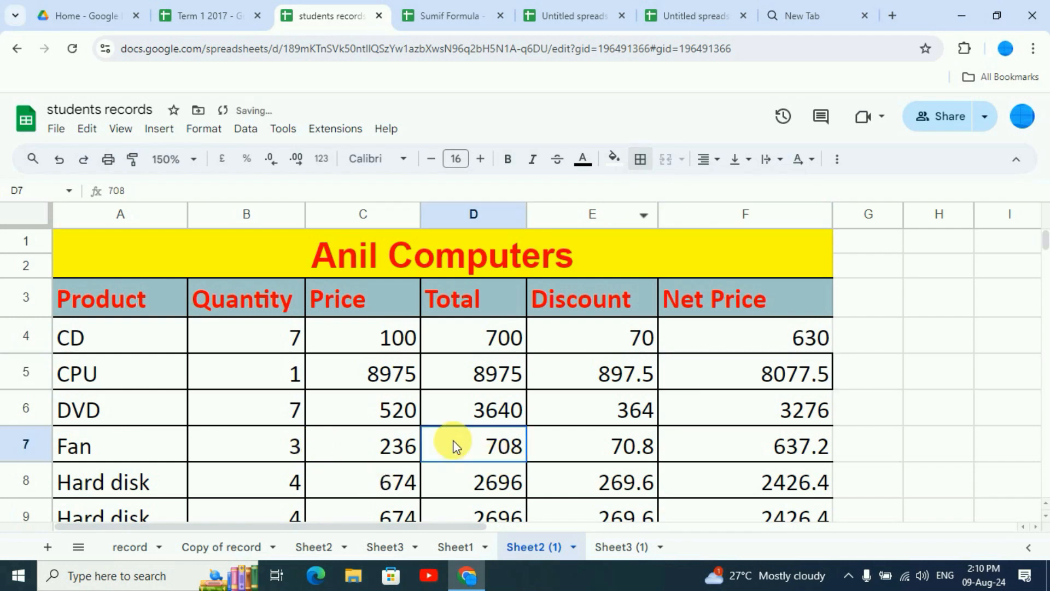
scroll(536, 458, "down", 3)
scroll(536, 458, "up", 3)
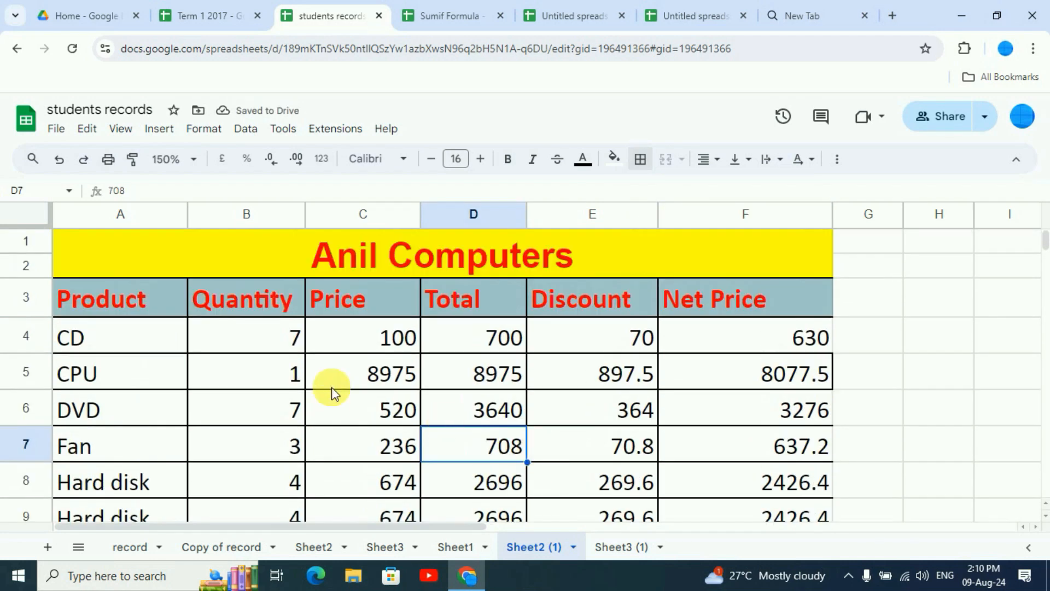
Step: Apply all borders to the whole table A1:F29 and check the result down the rows
key("ctrl+a")
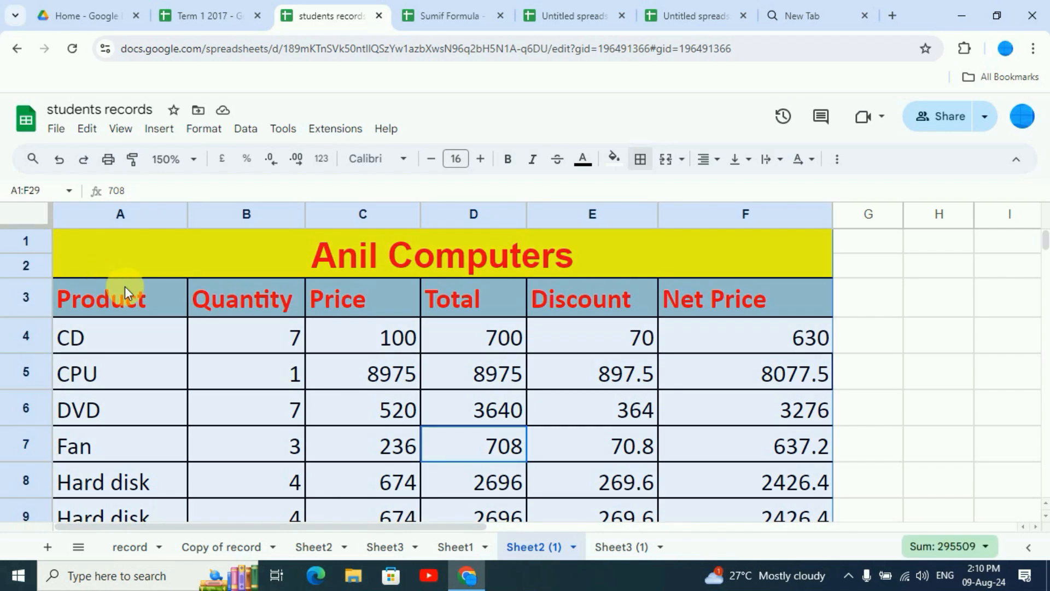
left_click(640, 159)
left_click(649, 193)
left_click(823, 412)
scroll(823, 427, "down", 2)
left_click(823, 433)
scroll(777, 437, "down", 5)
scroll(601, 440, "up", 5)
scroll(564, 432, "up", 3)
left_click(486, 406)
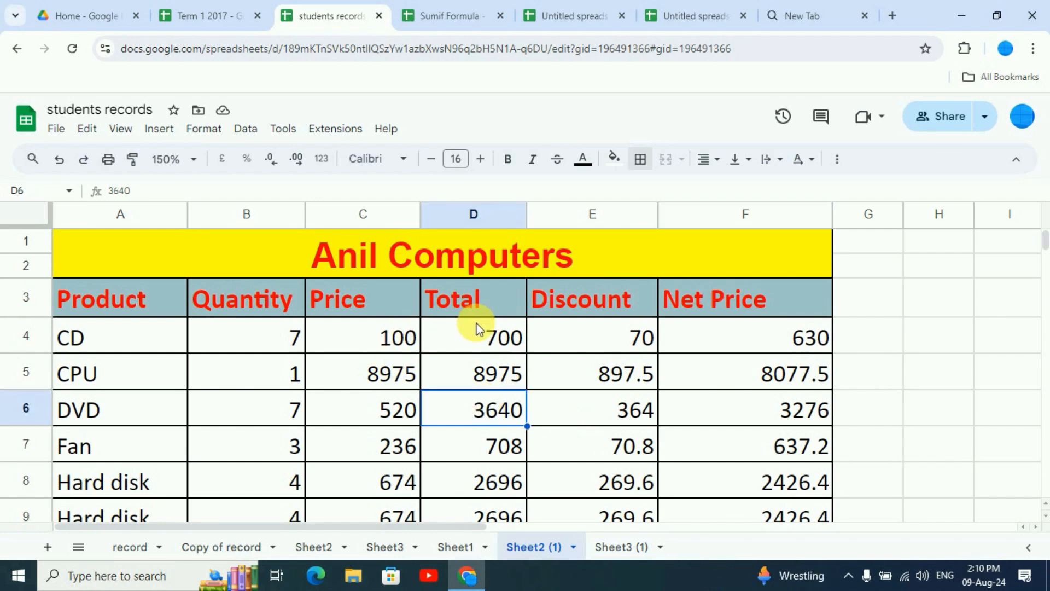
Step: Apply strikethrough to the title Anil Computers in A1:F2, and remove it again
left_click(438, 264)
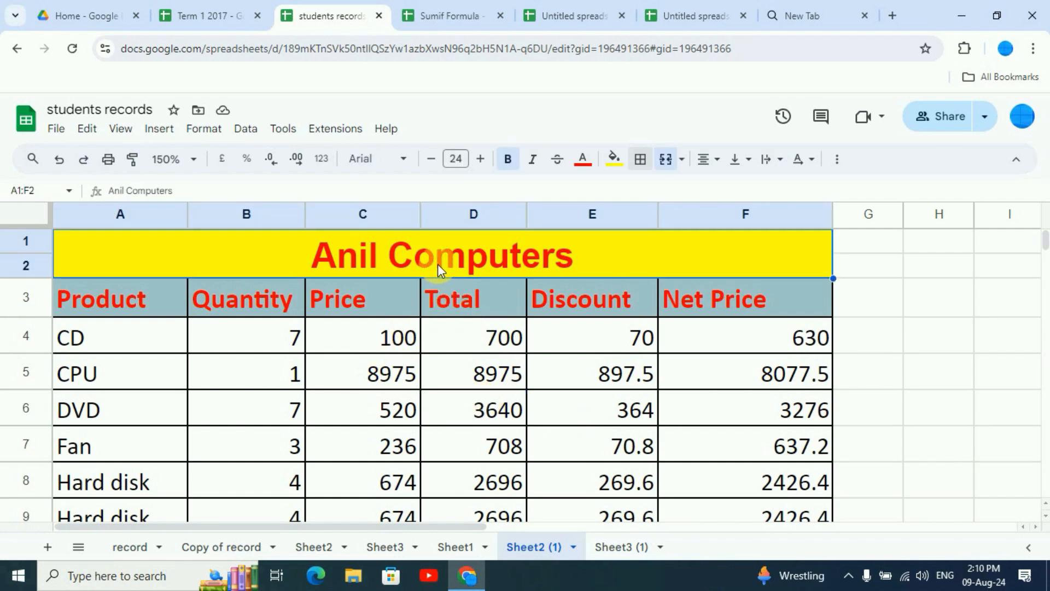
left_click(559, 164)
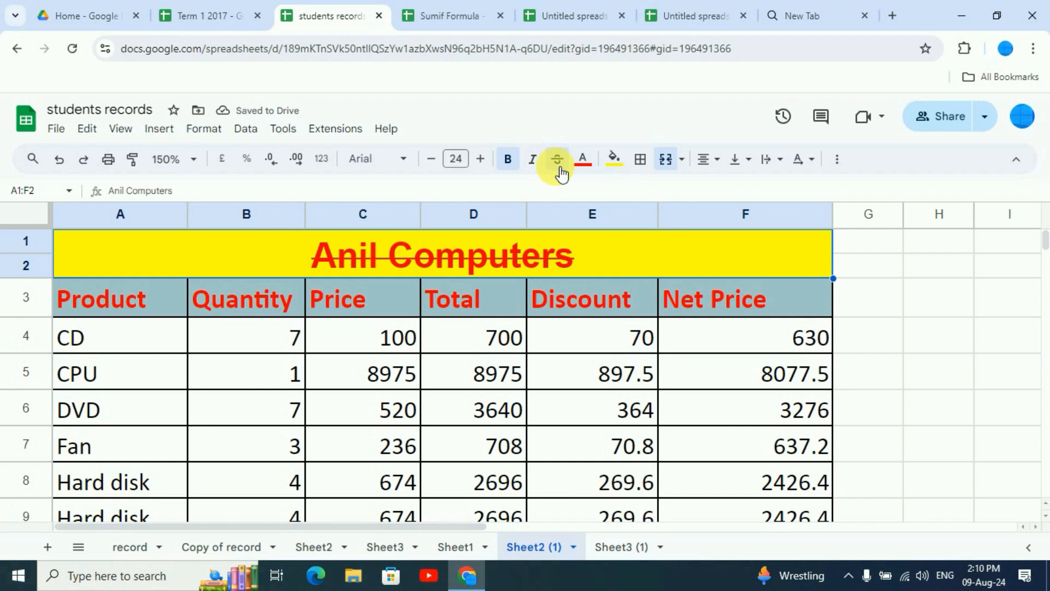
left_click(561, 170)
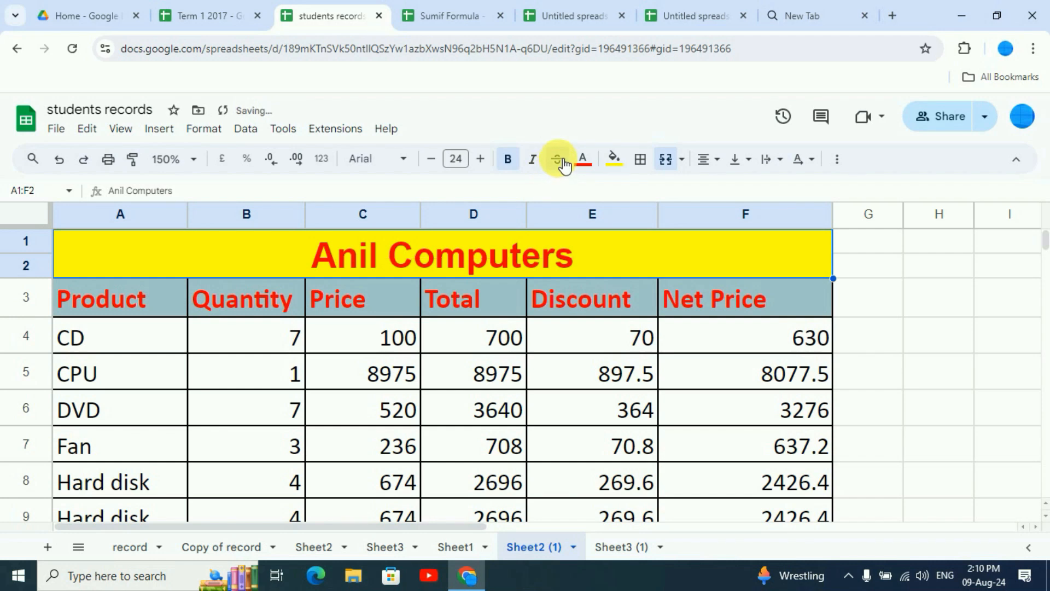
Step: Left-align the title in the merged cell A1:F2, and restore its centre alignment
left_click(725, 162)
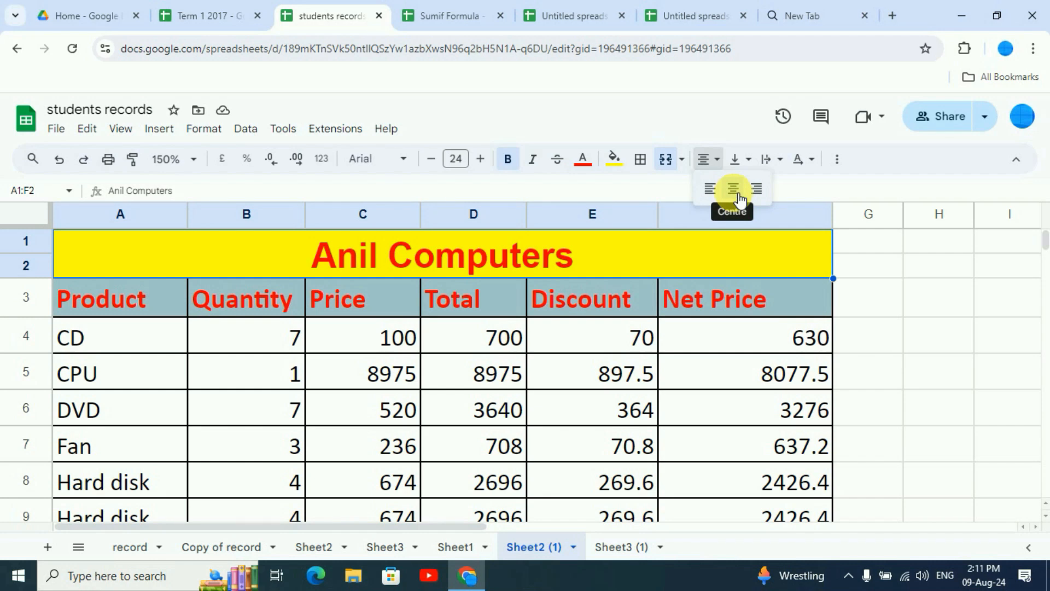
left_click(710, 192)
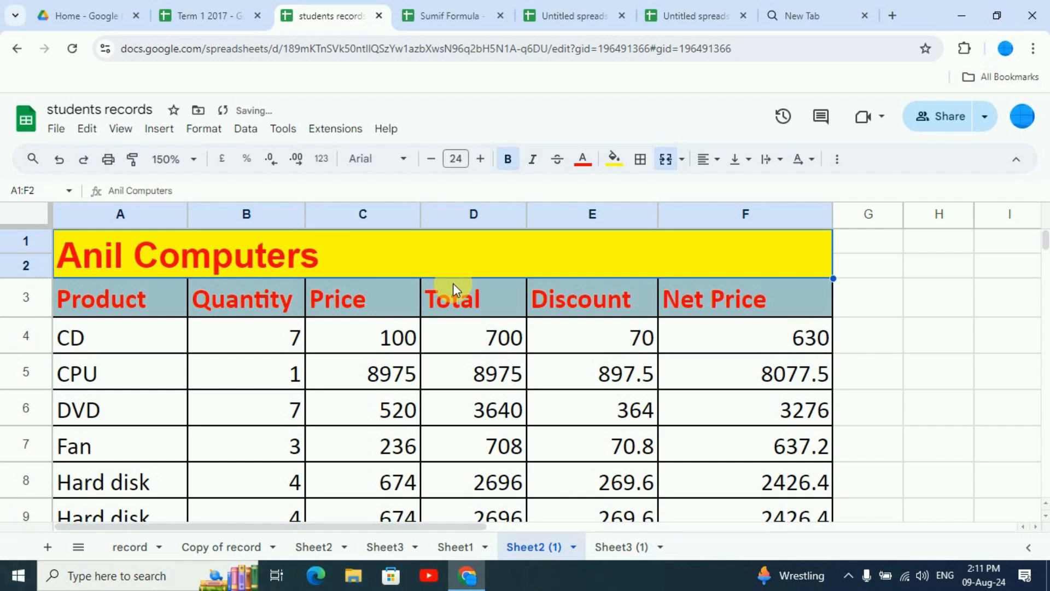
key("ctrl+shift+e")
Step: Apply left, centre and right horizontal alignment in turn to the whole table A1:F29, ending with left alignment
key("ctrl+a")
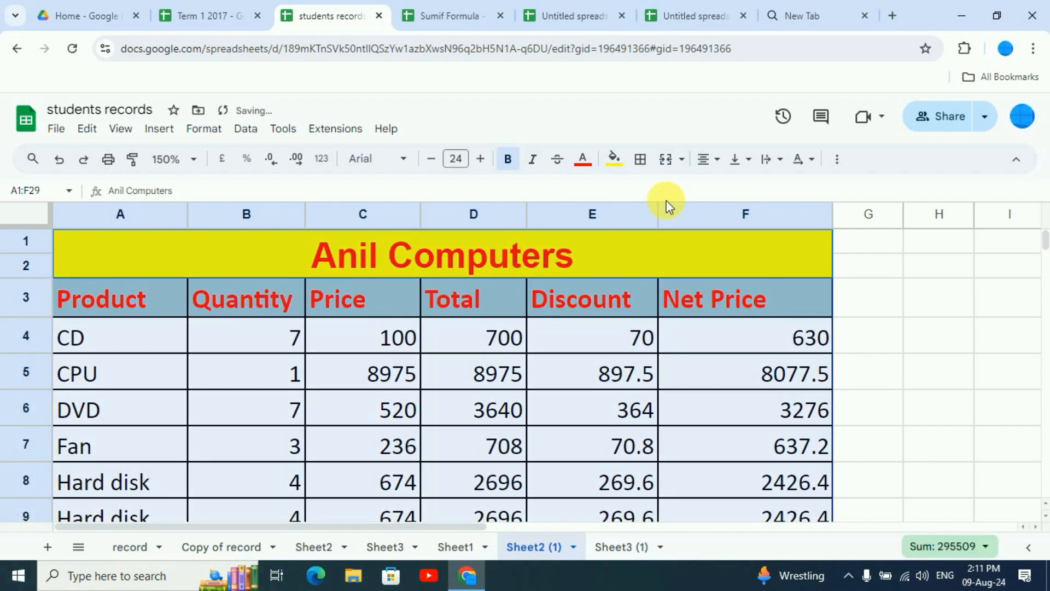
left_click(717, 162)
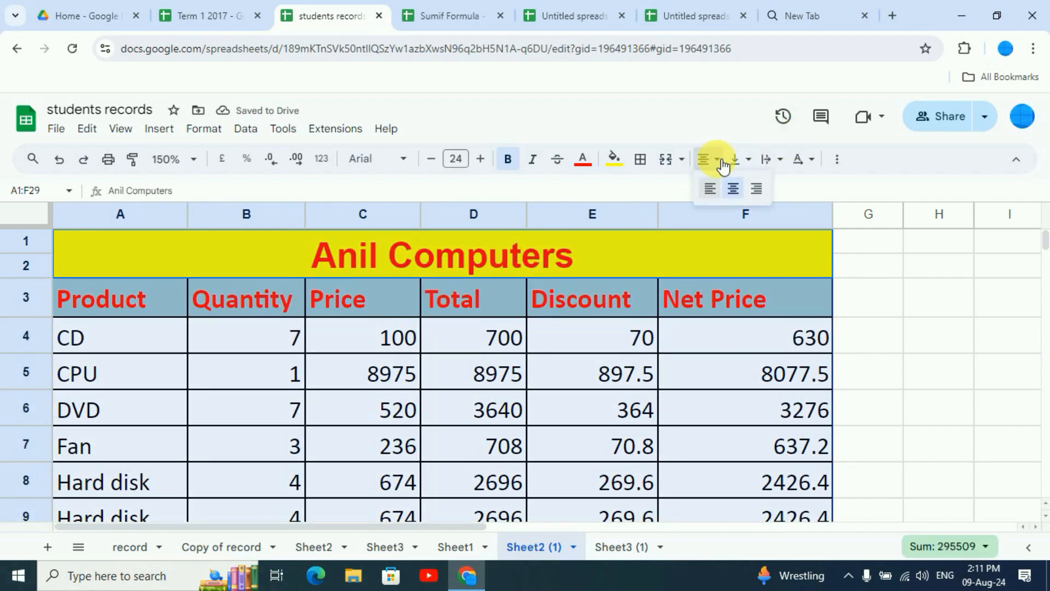
left_click(710, 189)
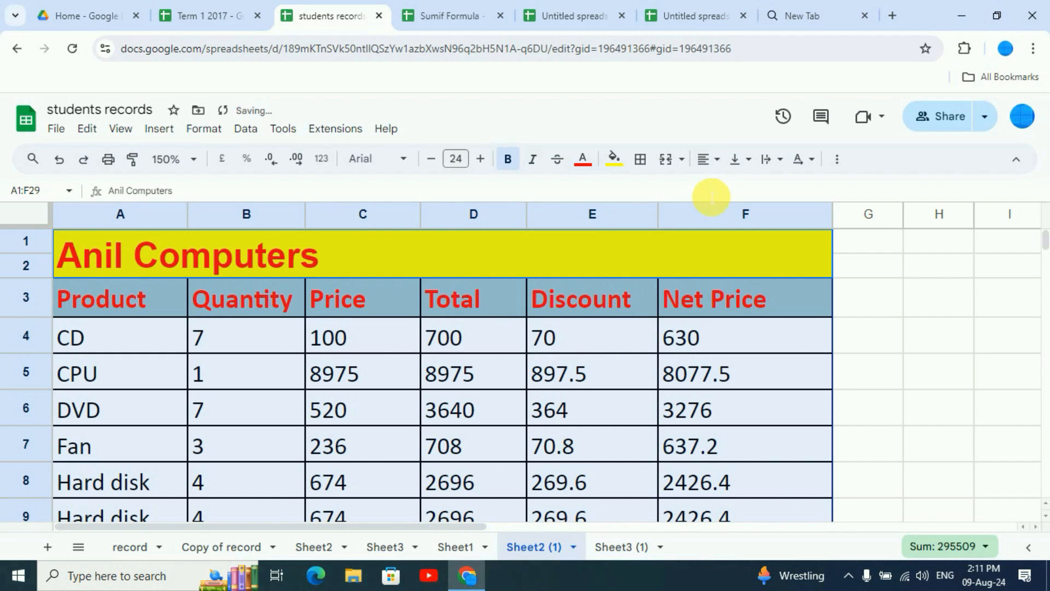
left_click(717, 160)
left_click(733, 189)
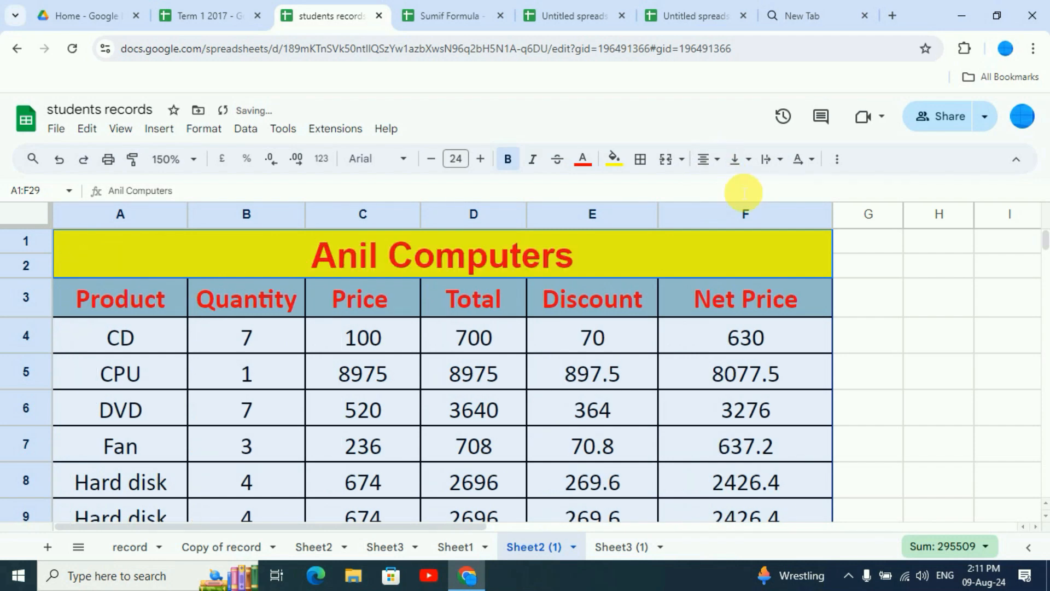
left_click(708, 159)
left_click(755, 189)
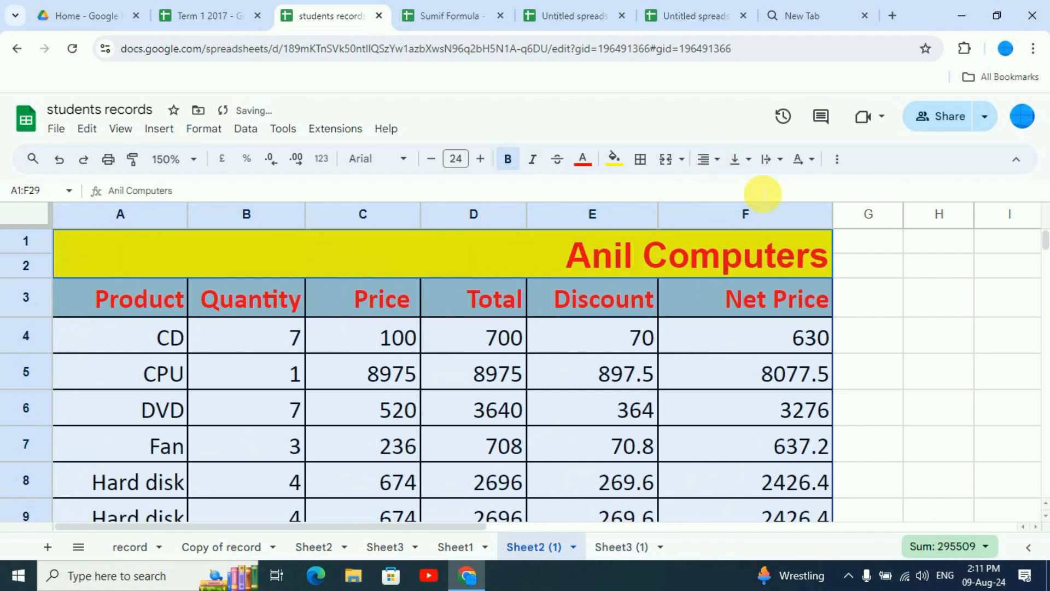
left_click(714, 159)
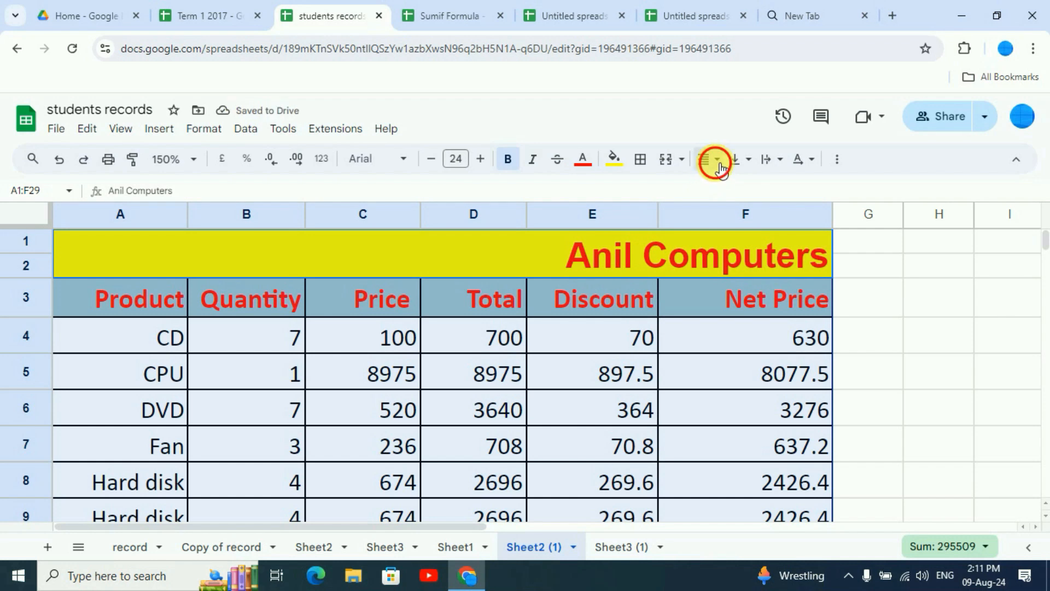
left_click(711, 190)
Step: Centre the title Anil Computers horizontally in the merged cell A1:F2
left_click(361, 245)
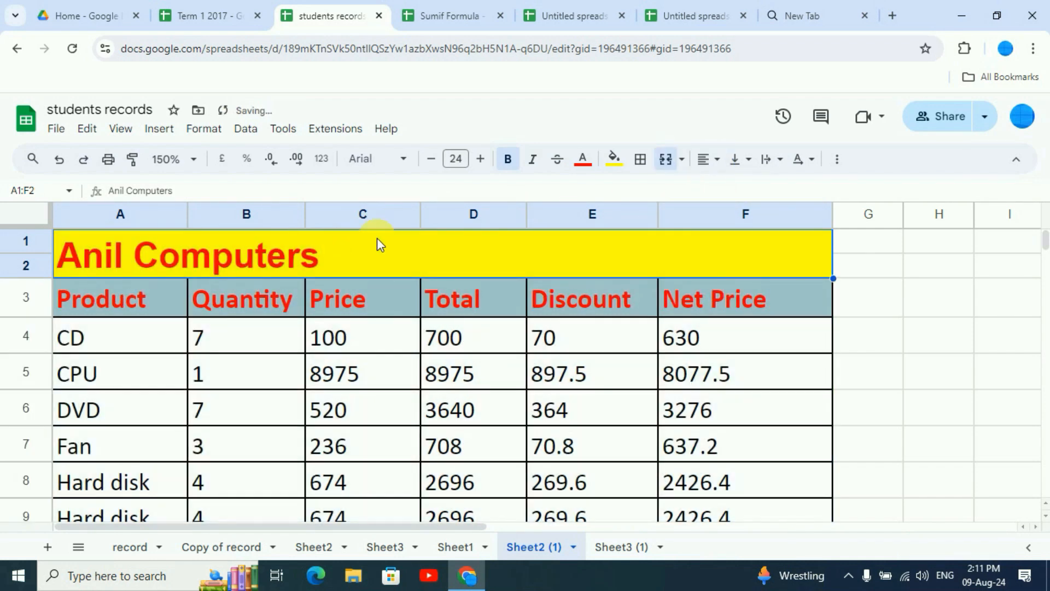
left_click(717, 160)
left_click(733, 188)
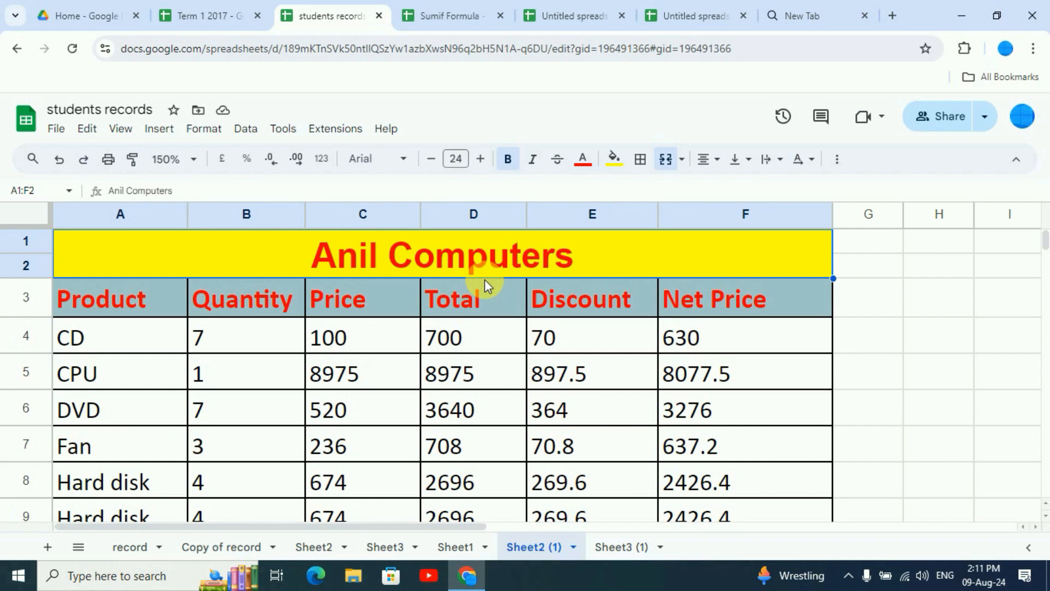
Step: Align the title in A1:F2 vertically to the top, to the middle, and back to the bottom
left_click(739, 158)
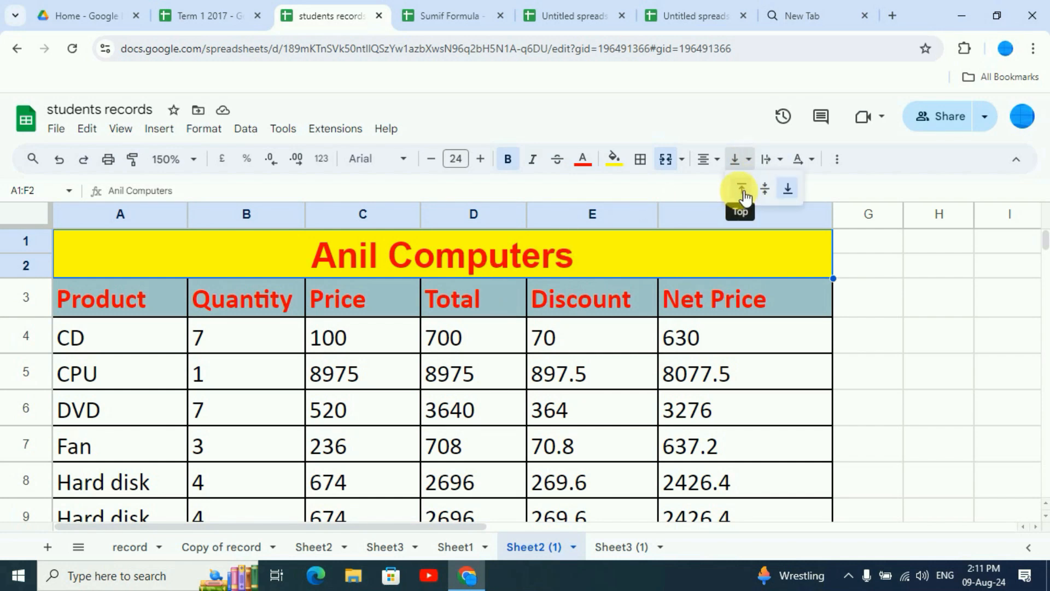
left_click(743, 192)
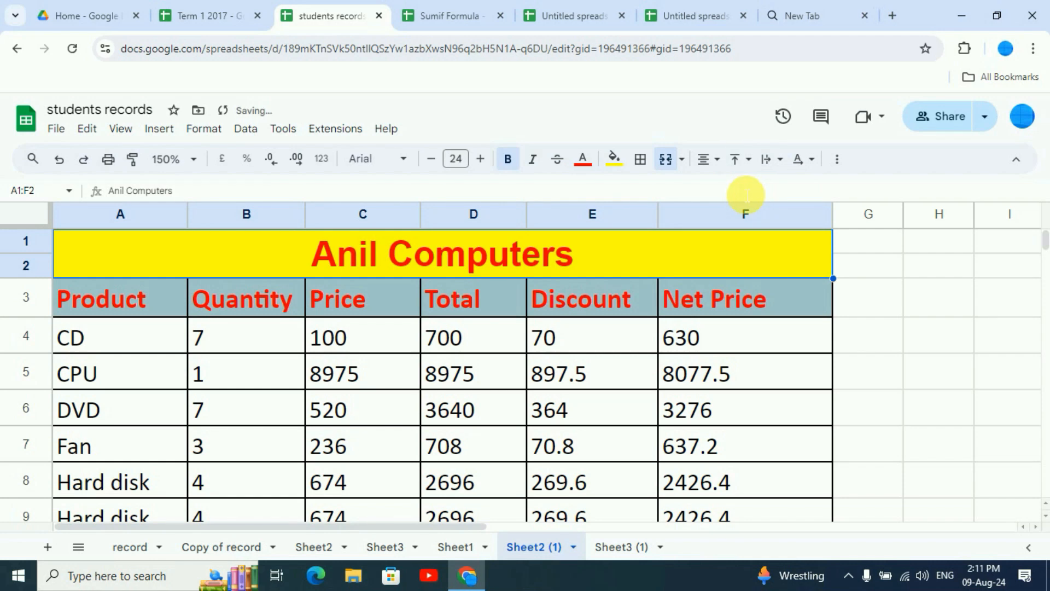
left_click(742, 167)
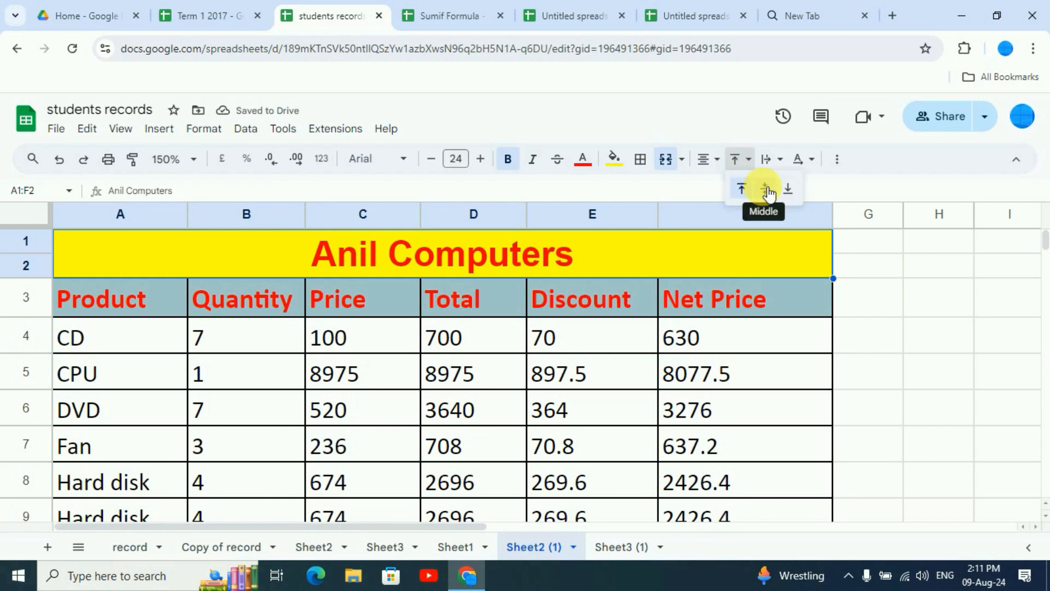
left_click(766, 188)
left_click(755, 162)
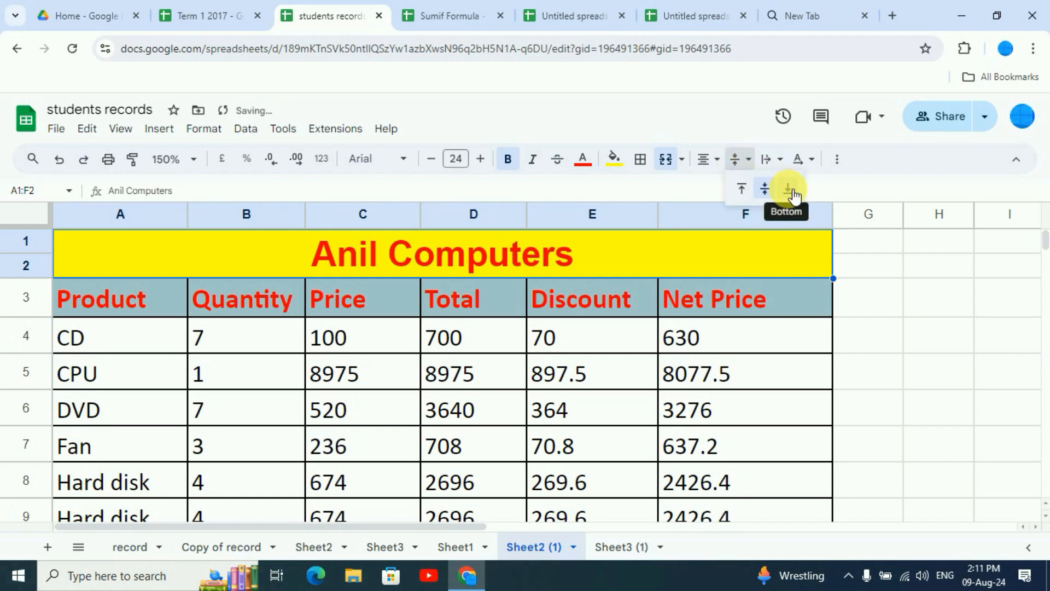
left_click(789, 188)
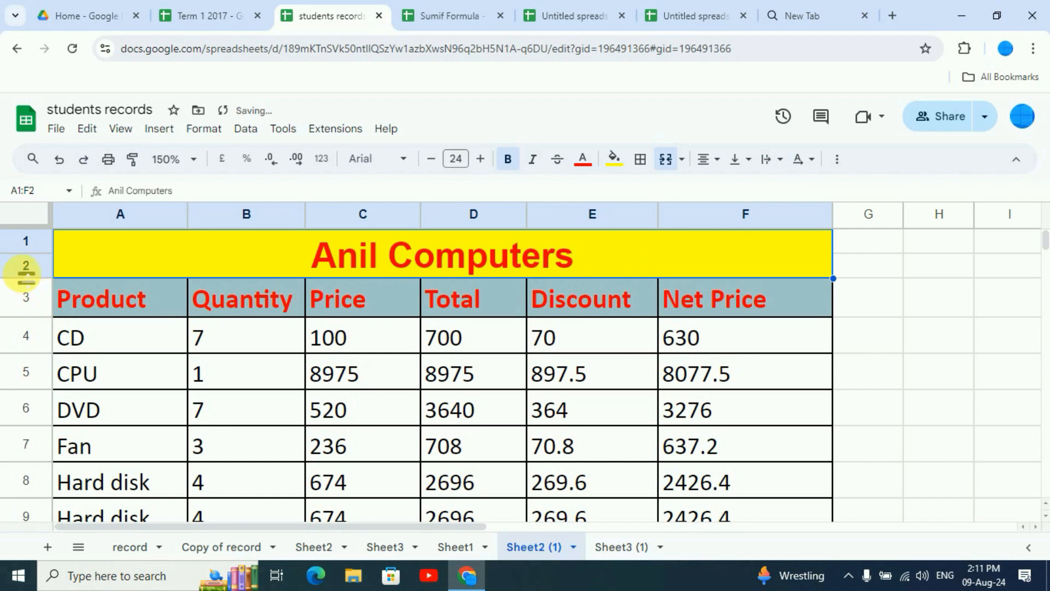
Step: Make row 2 taller and apply top, middle and bottom vertical alignment to the title, ending with middle alignment
left_click_drag(26, 277, 26, 311)
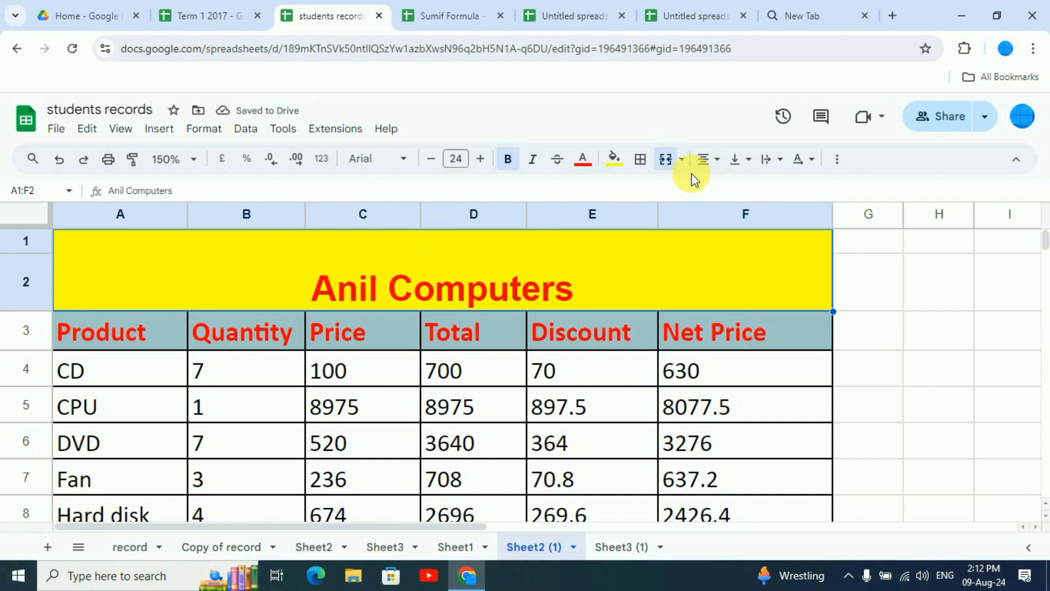
left_click(749, 160)
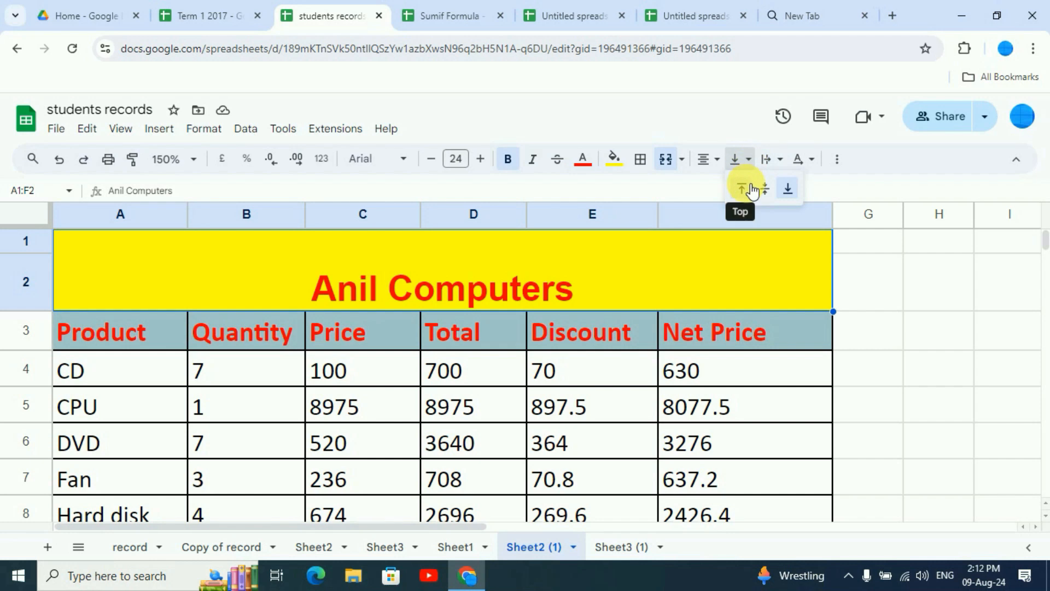
left_click(752, 190)
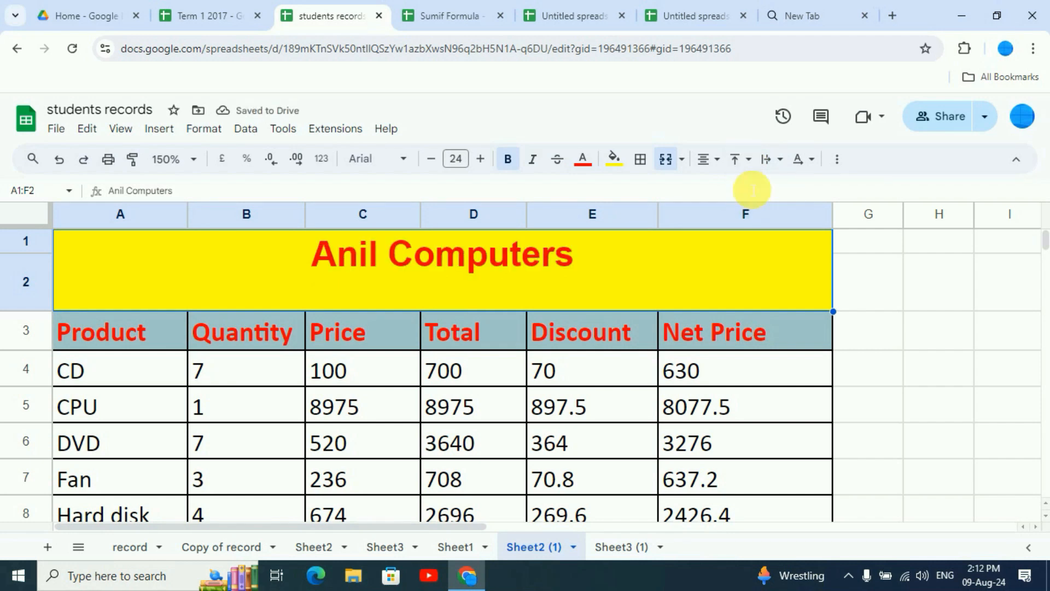
left_click(737, 160)
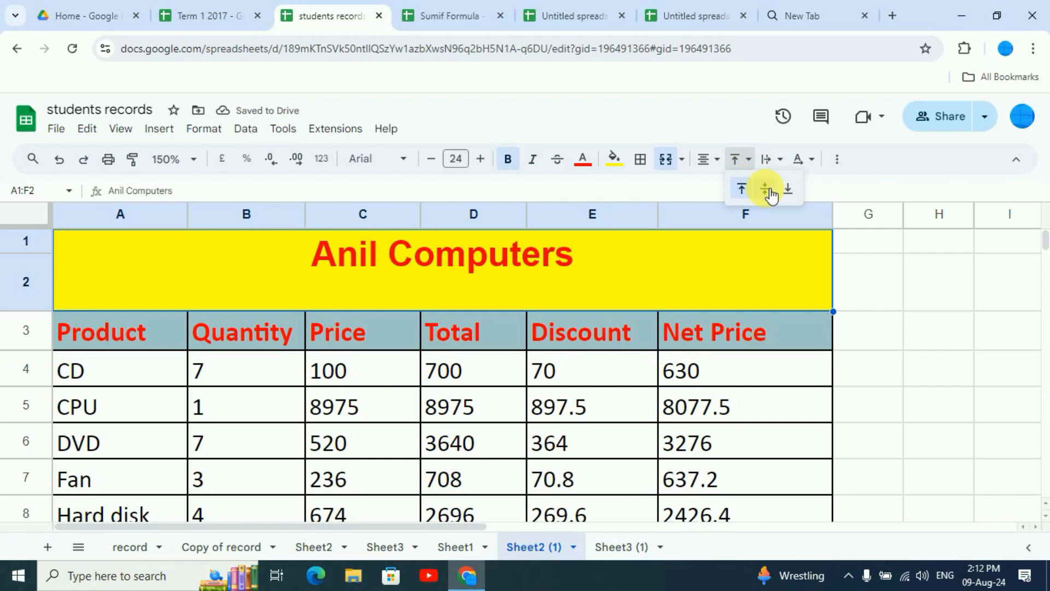
left_click(766, 190)
left_click(751, 162)
left_click(796, 198)
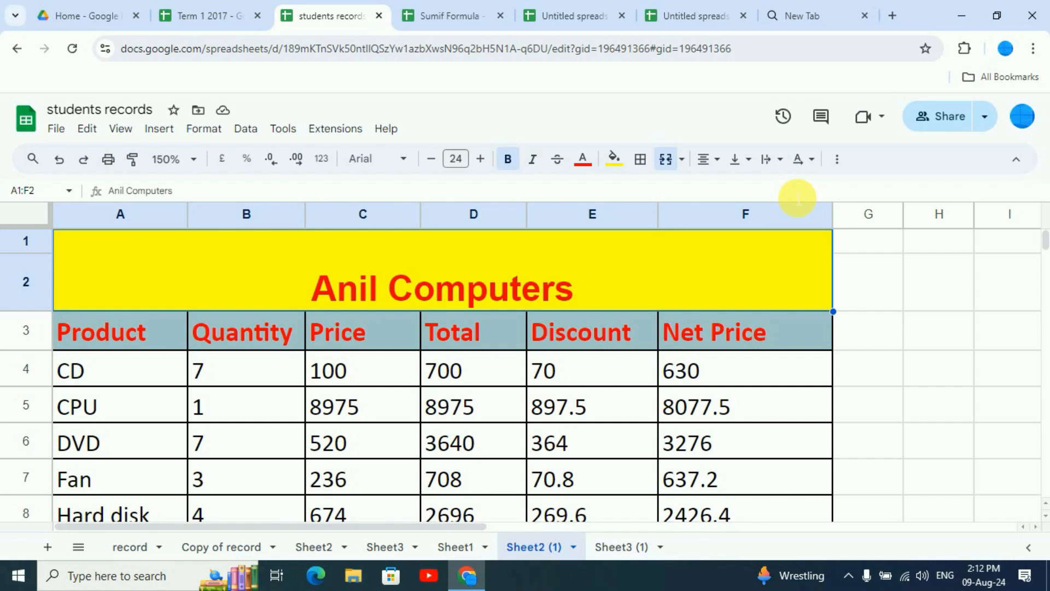
left_click(747, 159)
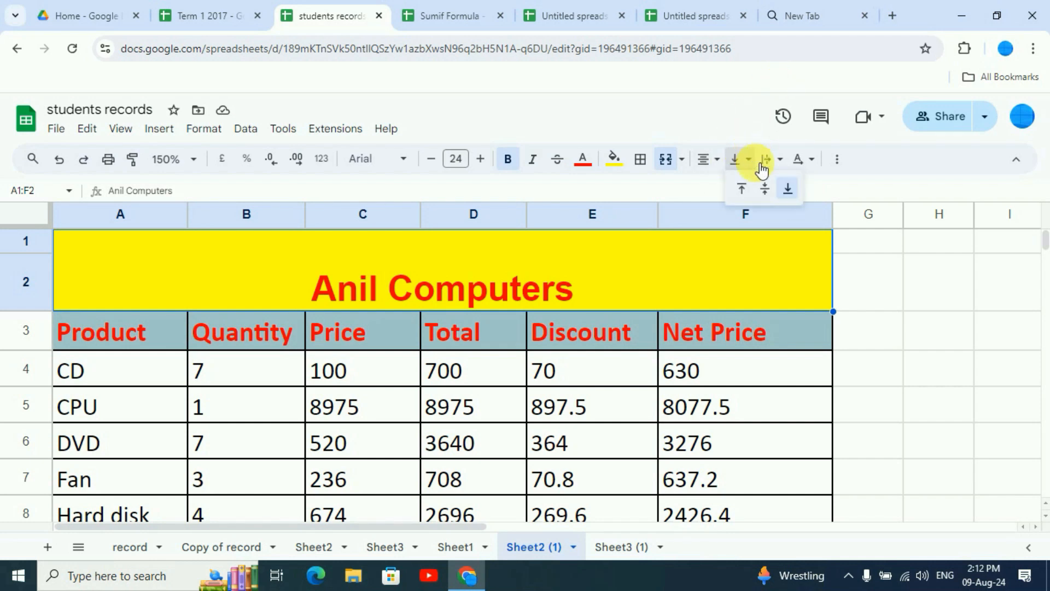
left_click(765, 189)
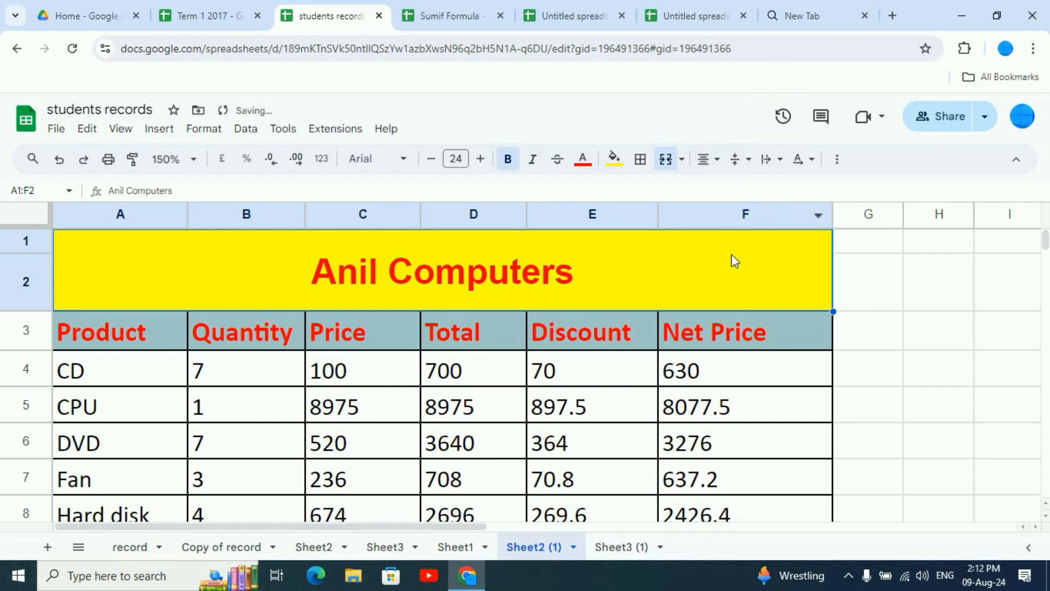
Step: View the text wrapping options, and examine the wrapped headings Practical Marks and Thory Marks on the record sheet
left_click(782, 159)
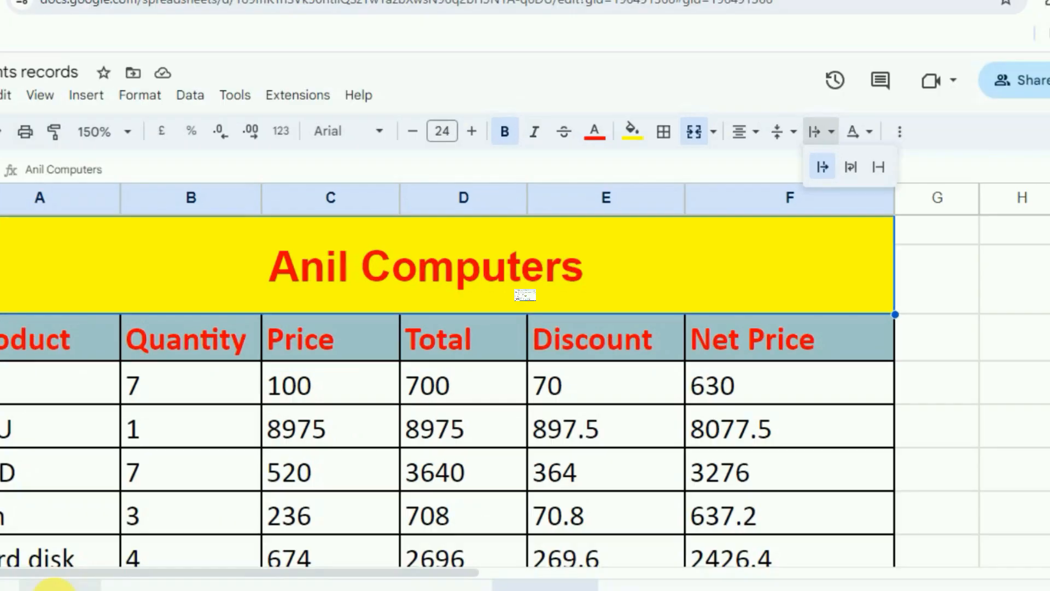
left_click(137, 547)
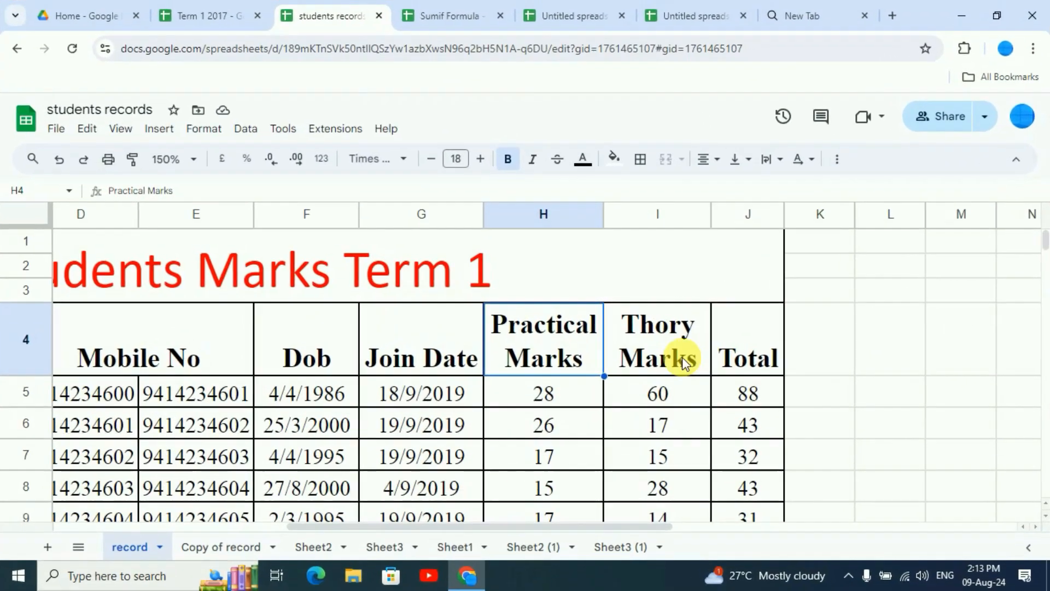
left_click(640, 344)
left_click(457, 334)
left_click(547, 344)
left_click(655, 353)
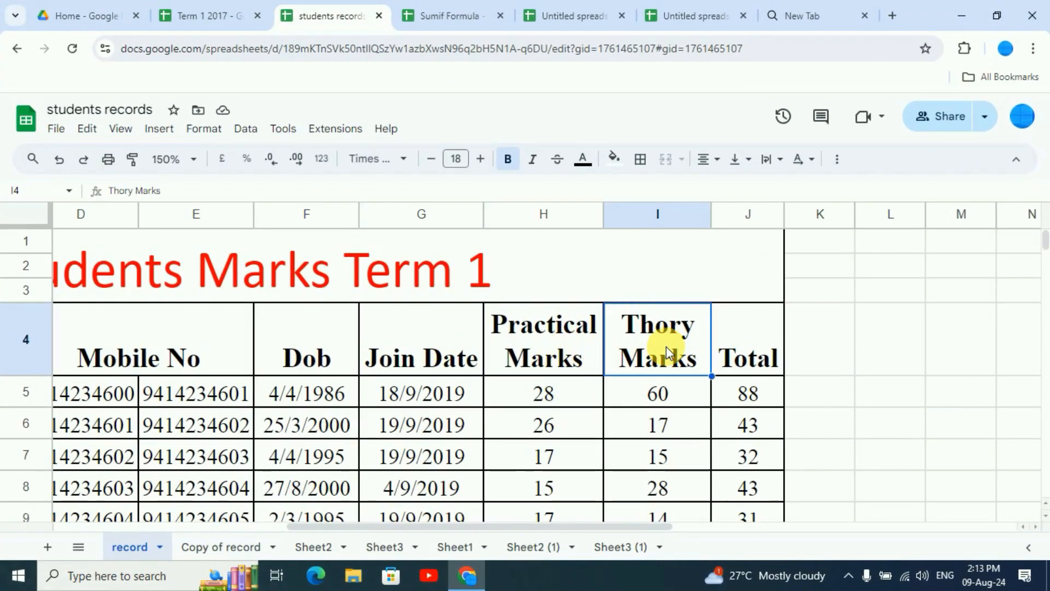
left_click(554, 353)
Step: Set the text wrapping of the headings Thory Marks in I4 and Practical Marks in H4 to Clip
left_click(670, 364)
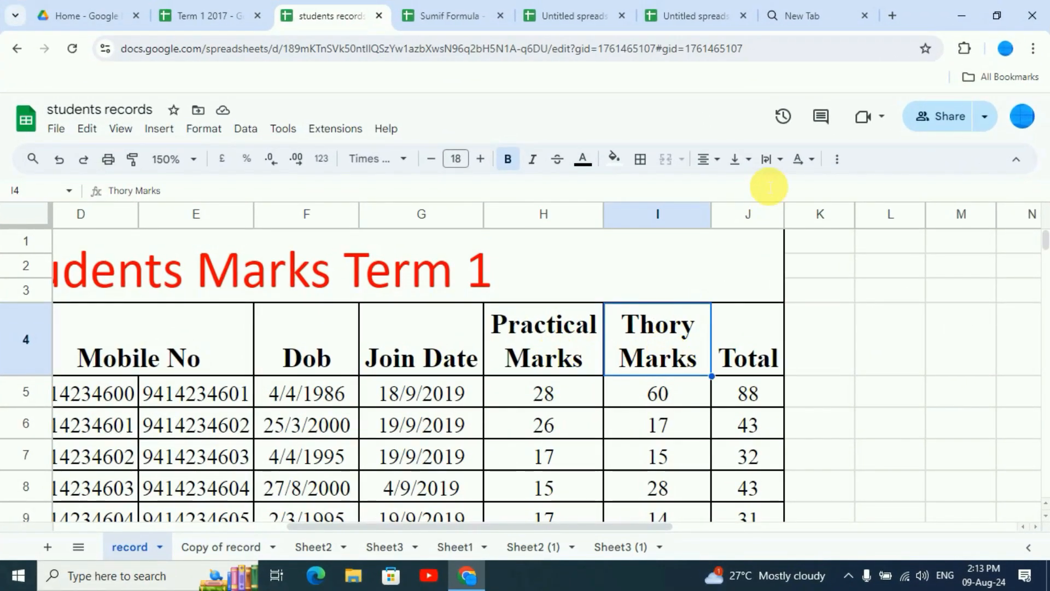
left_click(770, 160)
left_click(821, 191)
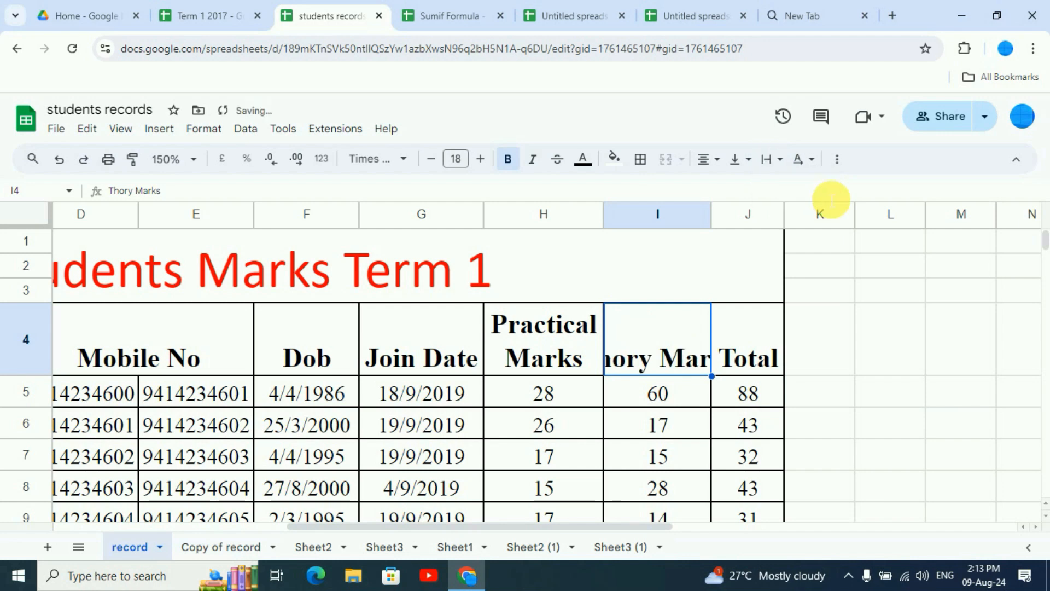
left_click(526, 352)
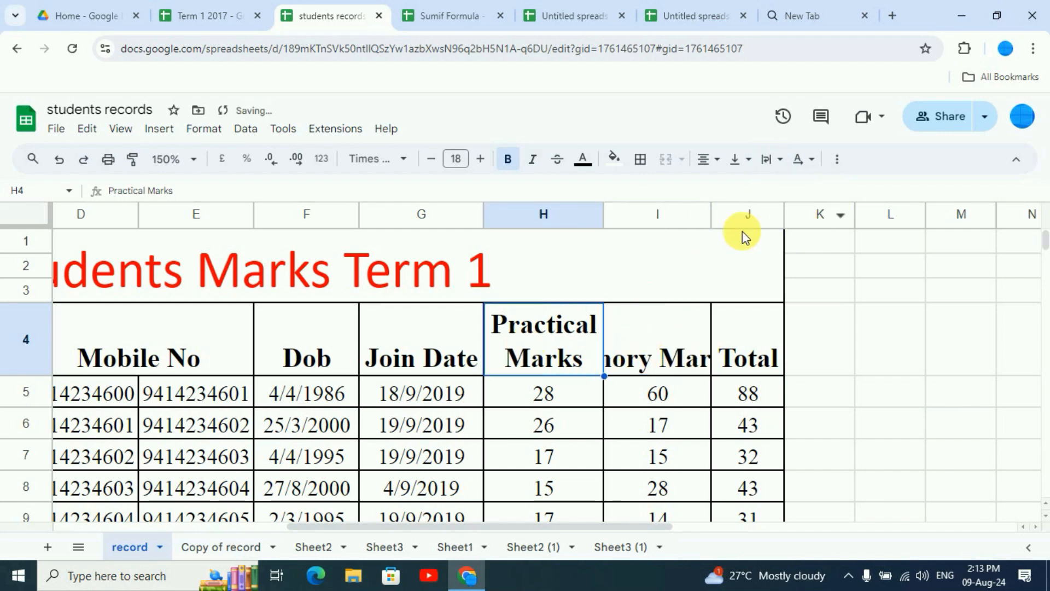
left_click(773, 159)
left_click(821, 192)
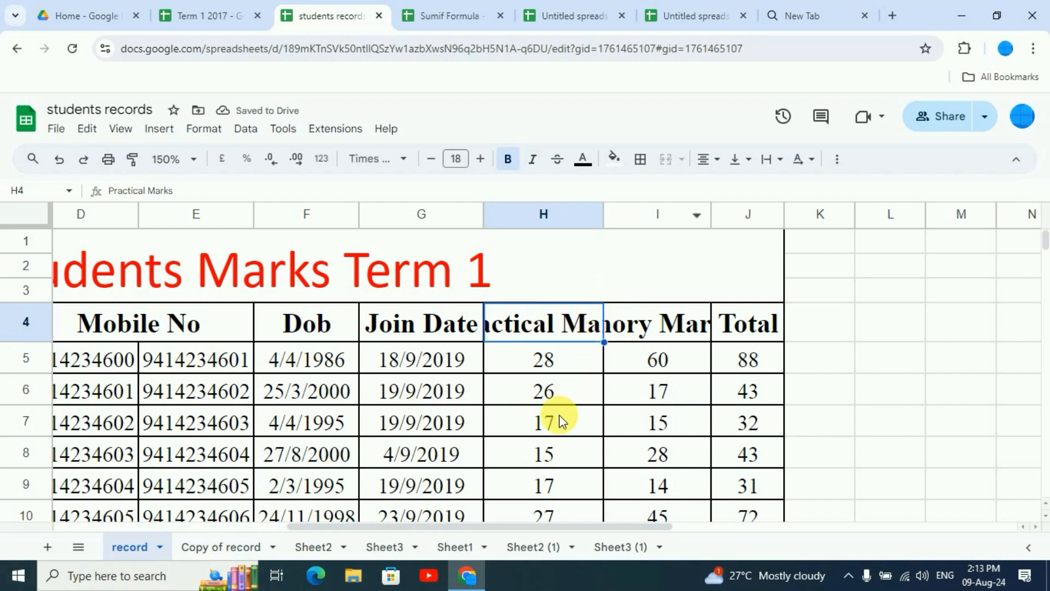
Step: Widen column H to fit the full heading Practical Marks on one line, and check the rows below
scroll(559, 415, "down", 4)
scroll(560, 419, "up", 2)
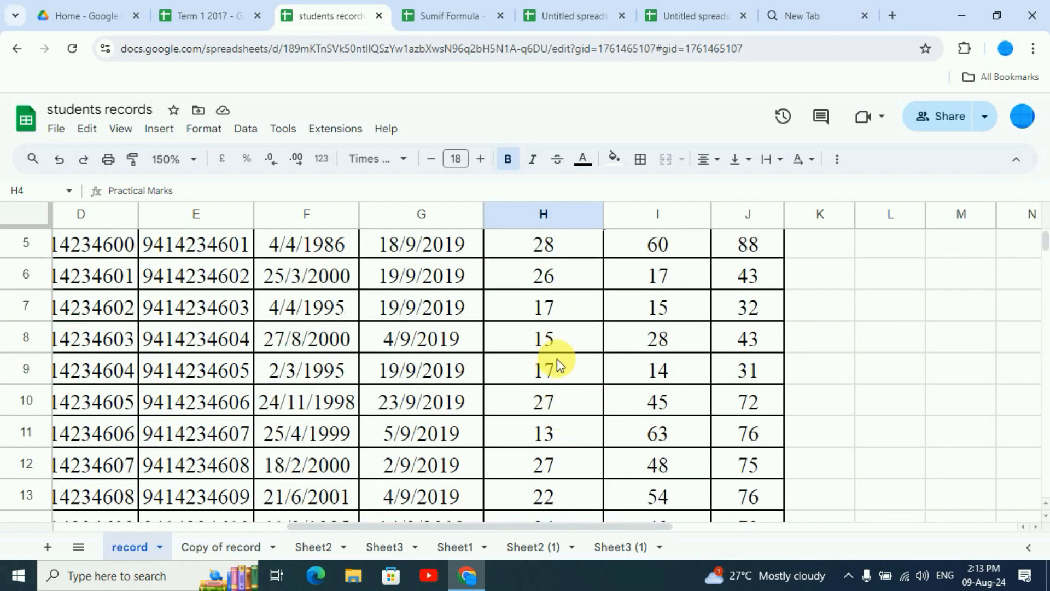
scroll(567, 383, "up", 2)
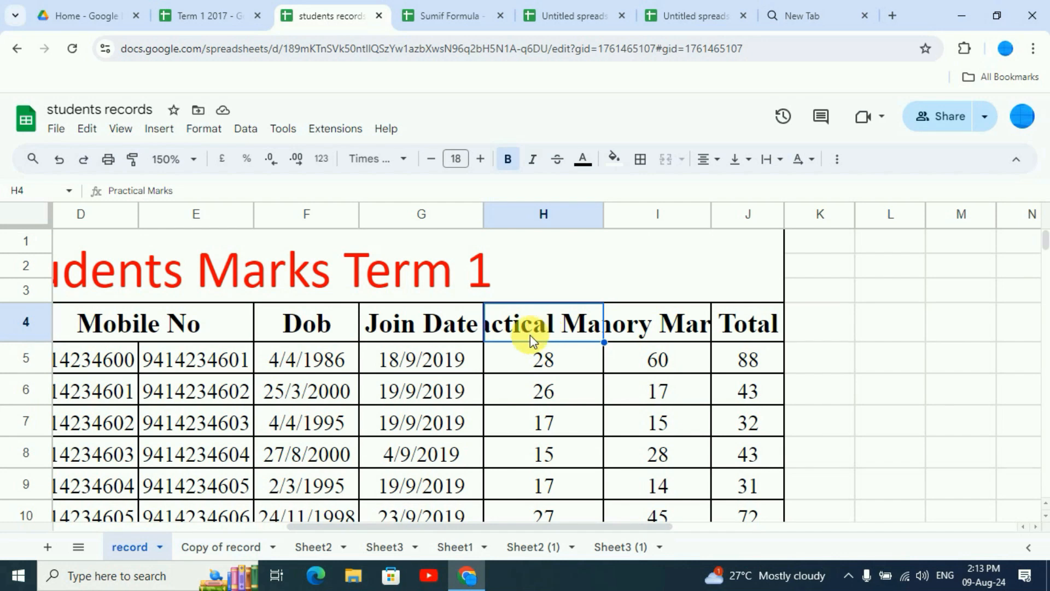
left_click(649, 328)
left_click(535, 323)
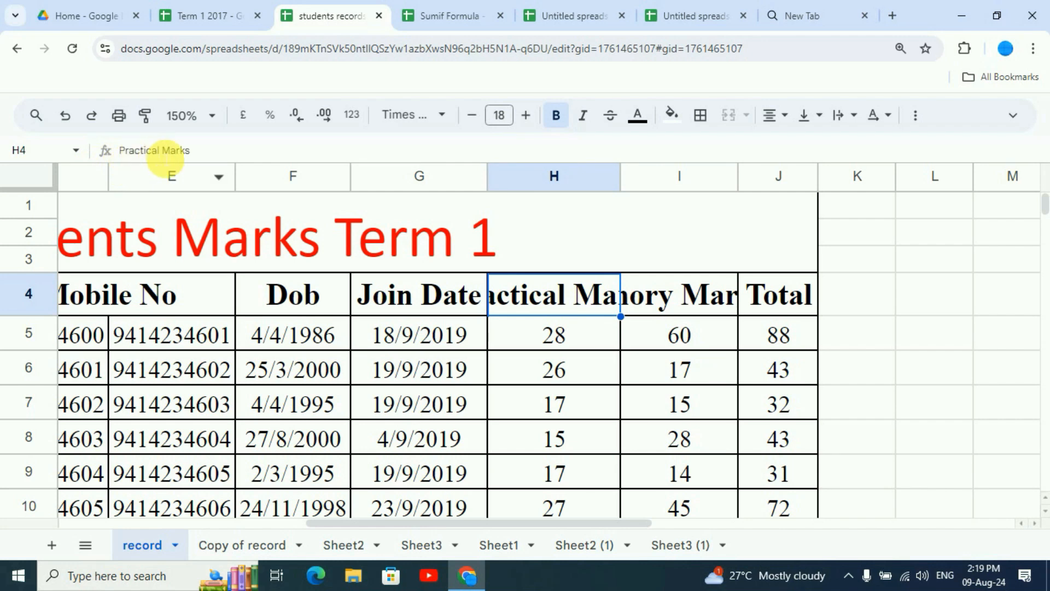
double_click(621, 177)
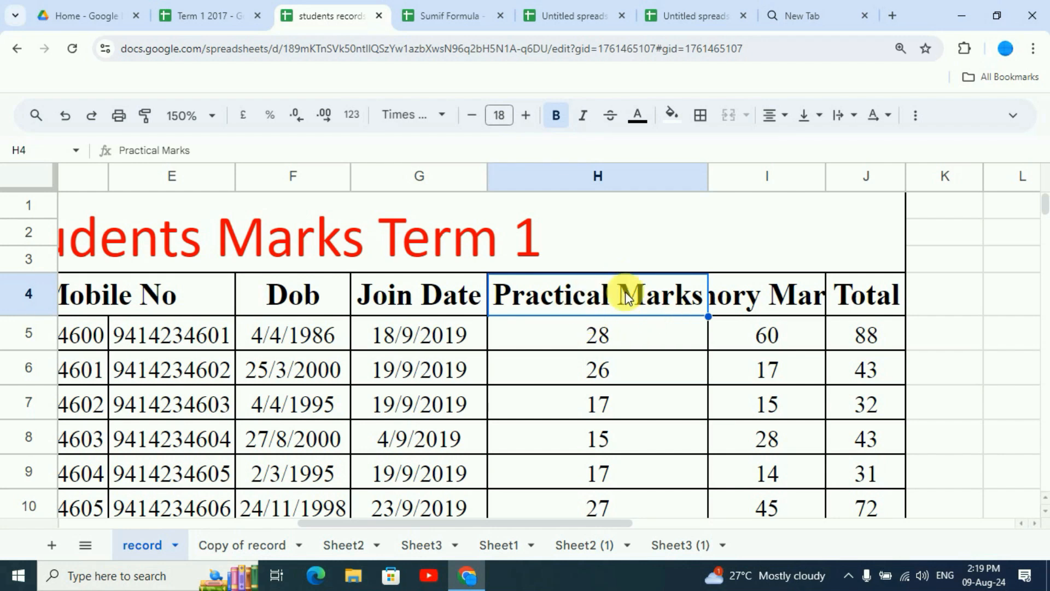
scroll(629, 328, "down", 5)
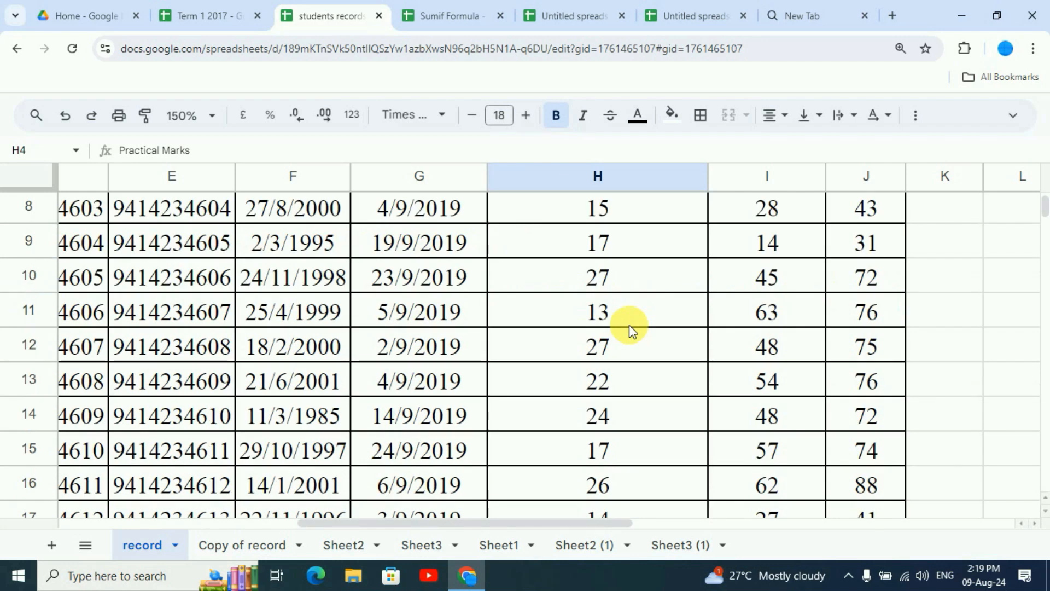
scroll(621, 376, "up", 4)
scroll(620, 382, "up", 2)
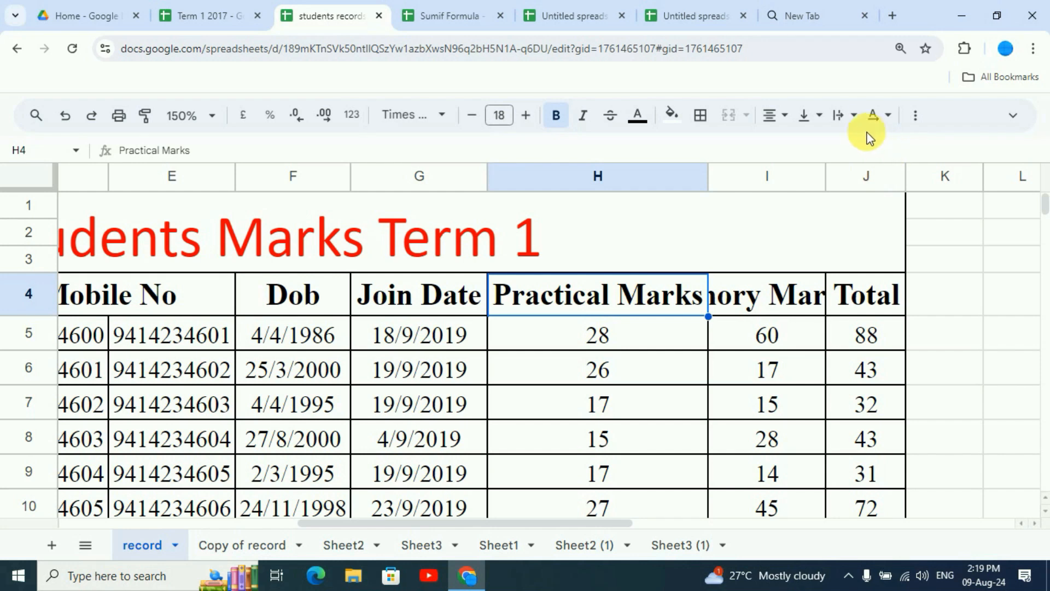
Step: Wrap the heading Practical Marks in H4 and narrow column H so that the heading splits over two lines
left_click(858, 117)
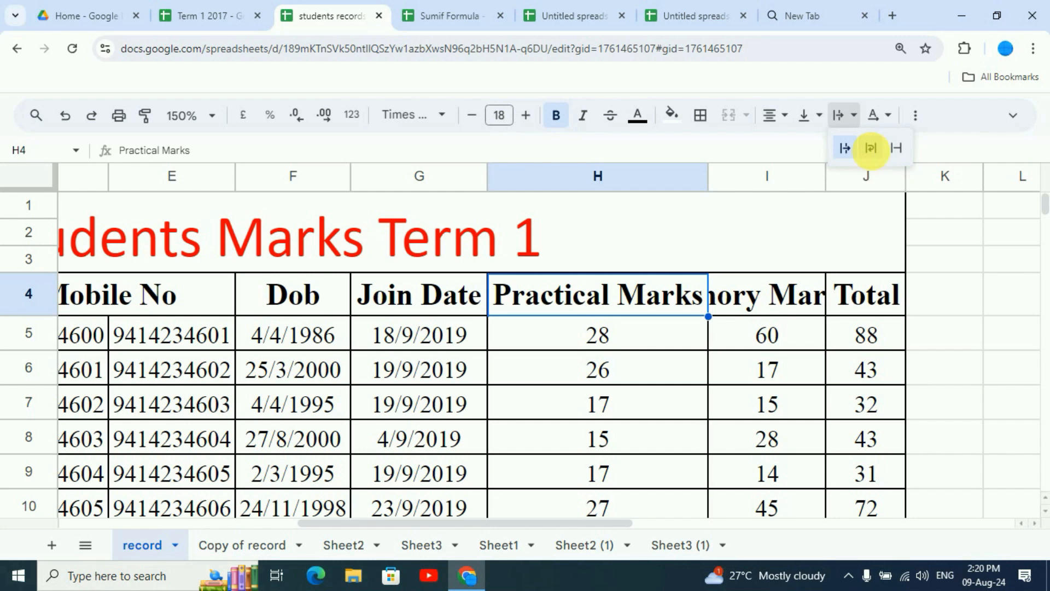
left_click(871, 149)
left_click_drag(709, 177, 621, 176)
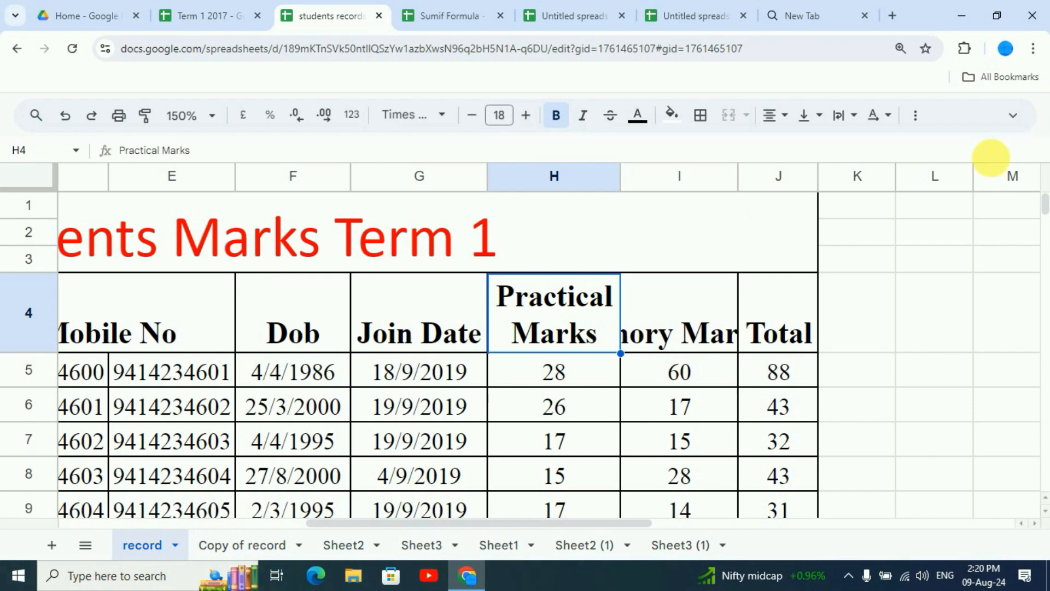
Step: Set the text wrapping of the heading Practical Marks in H4 to Clip and back to Wrap
left_click(855, 116)
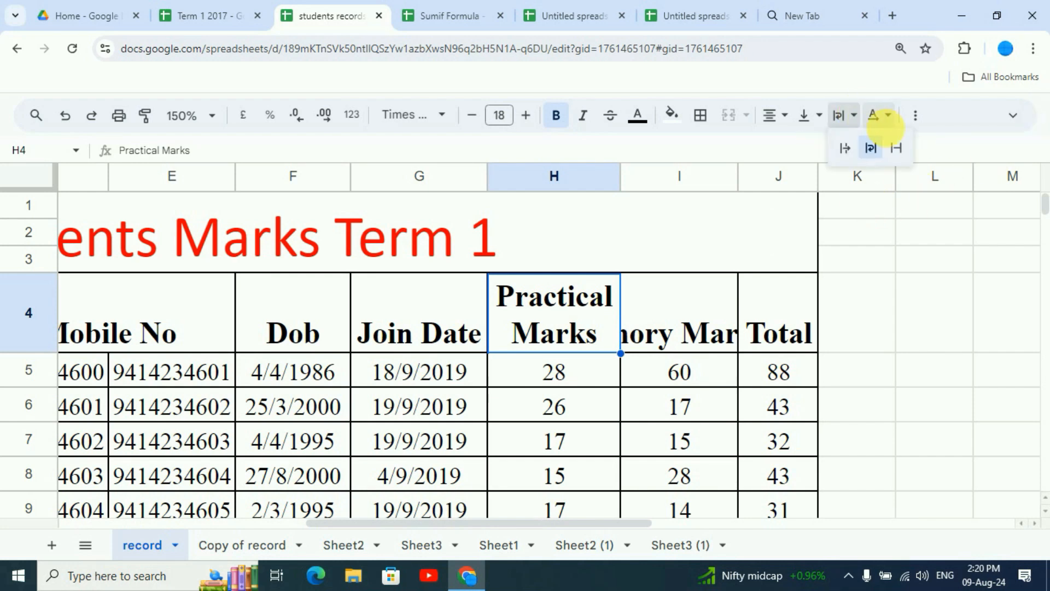
left_click(897, 148)
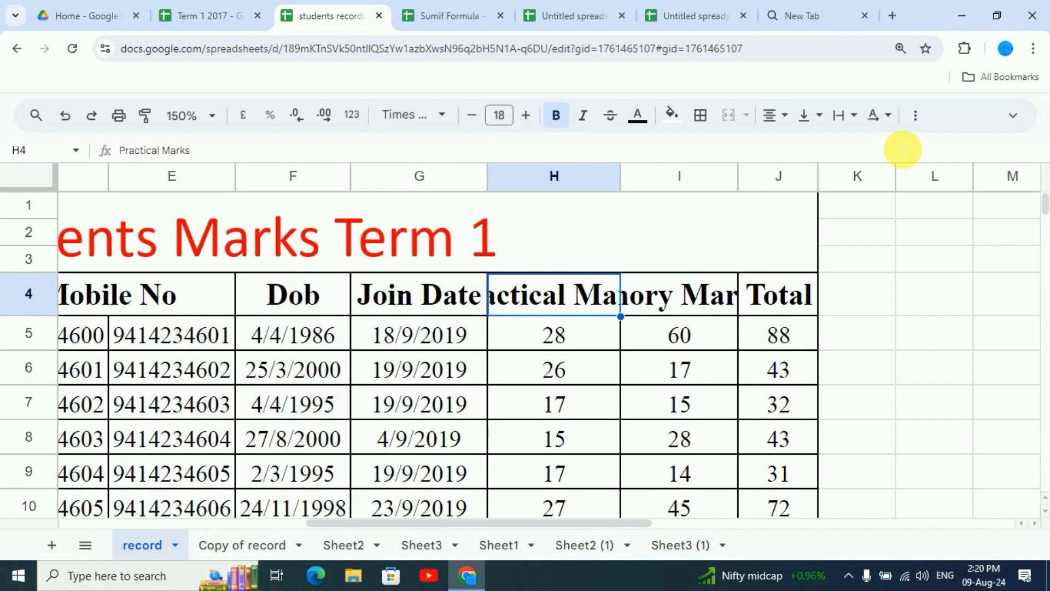
left_click(849, 115)
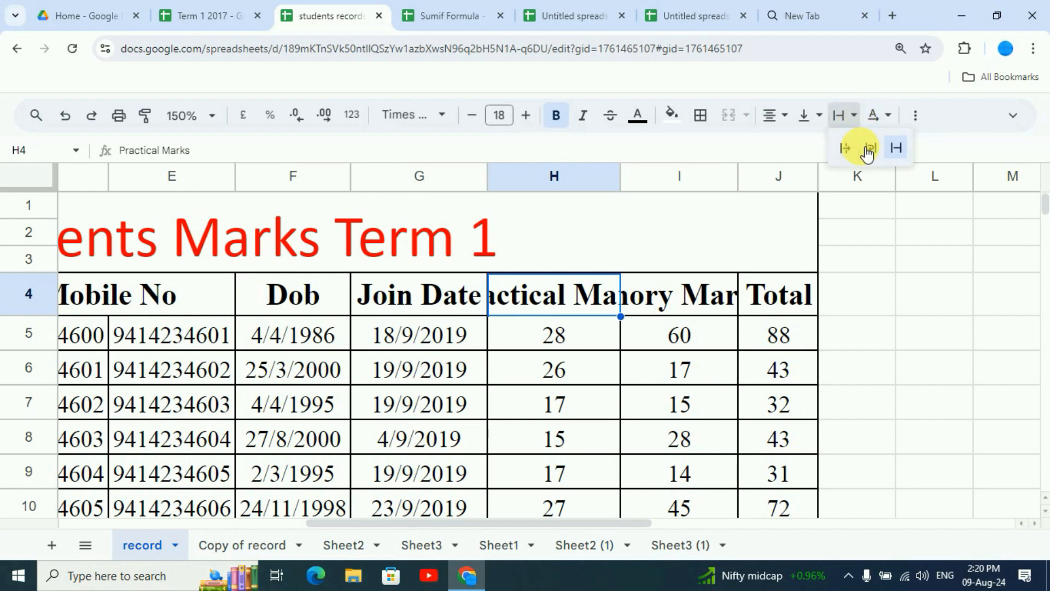
left_click(870, 148)
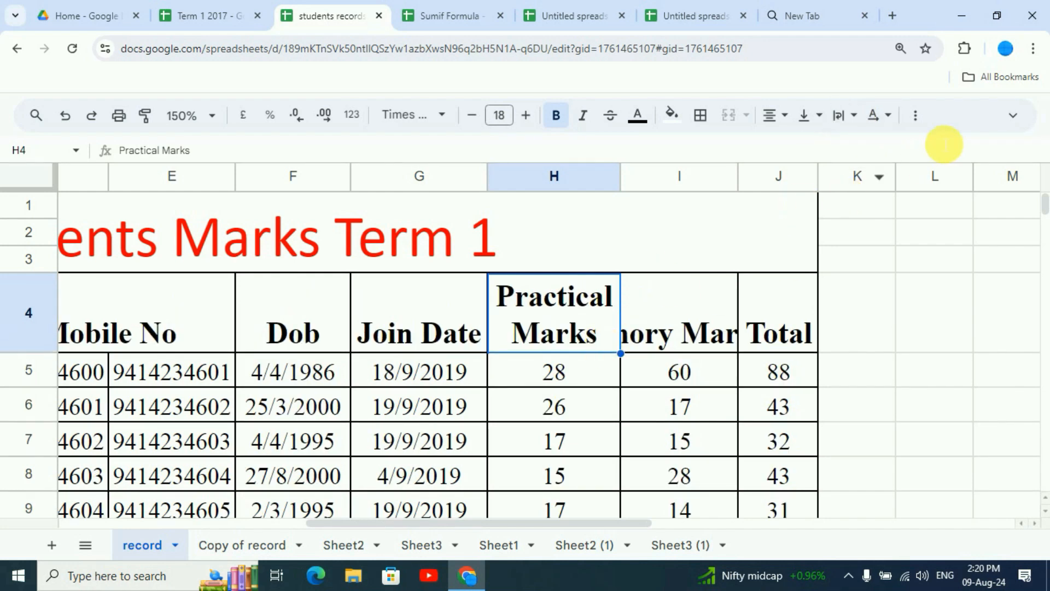
Step: Set the text wrapping of the heading Practical Marks in H4 to Overflow
left_click(853, 116)
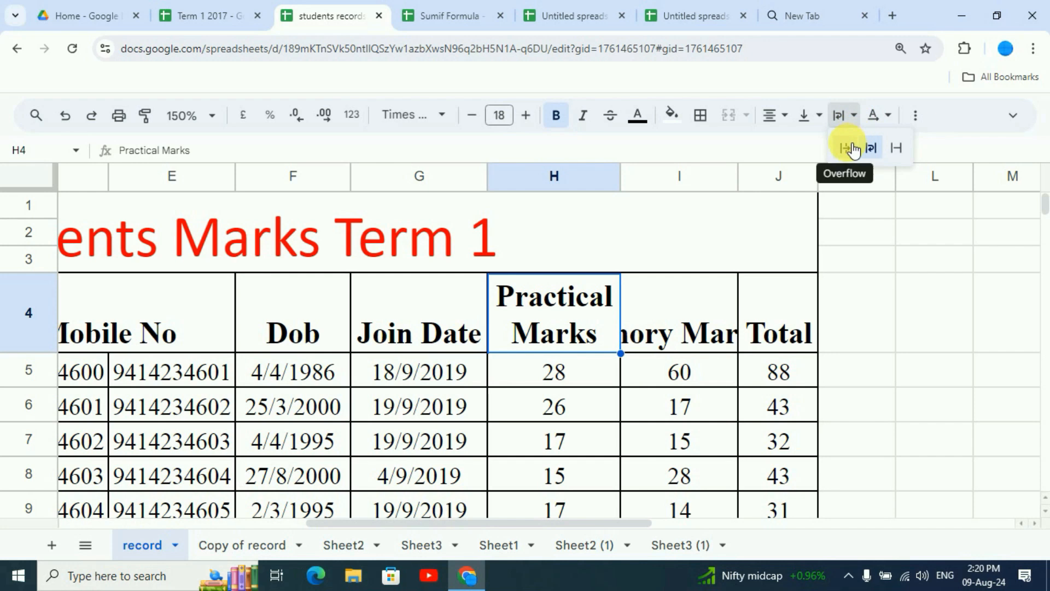
left_click(848, 148)
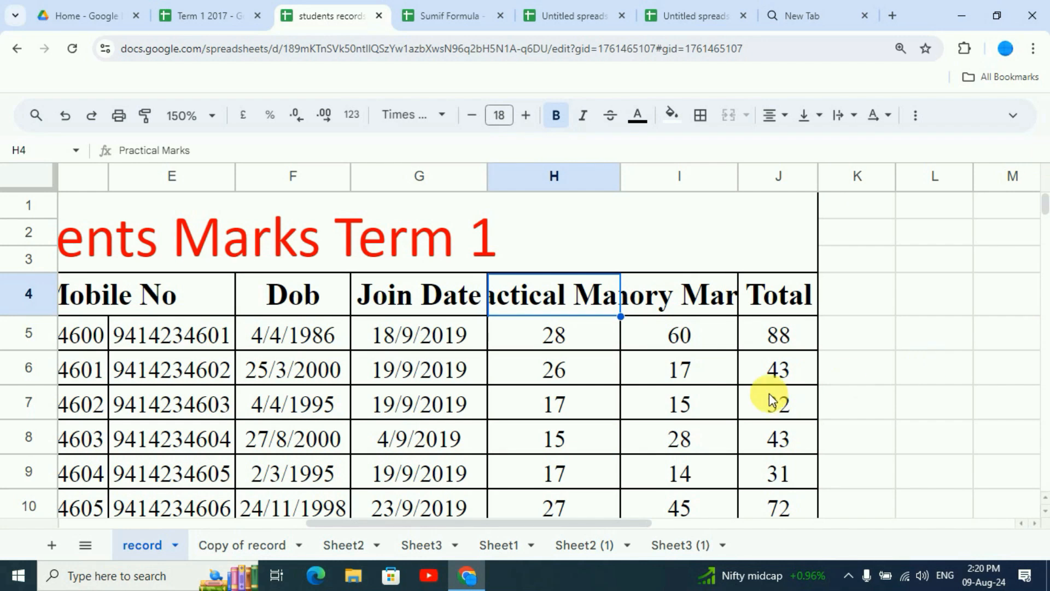
left_click(920, 408)
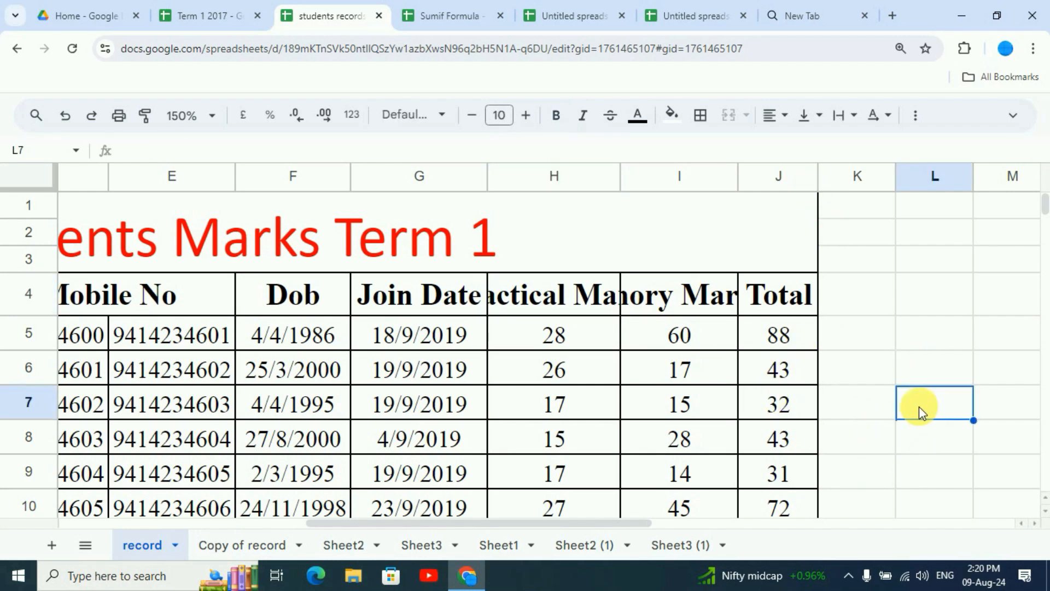
Step: Enter the text Practical marks in cell D4 of the empty Sheet2
left_click(344, 544)
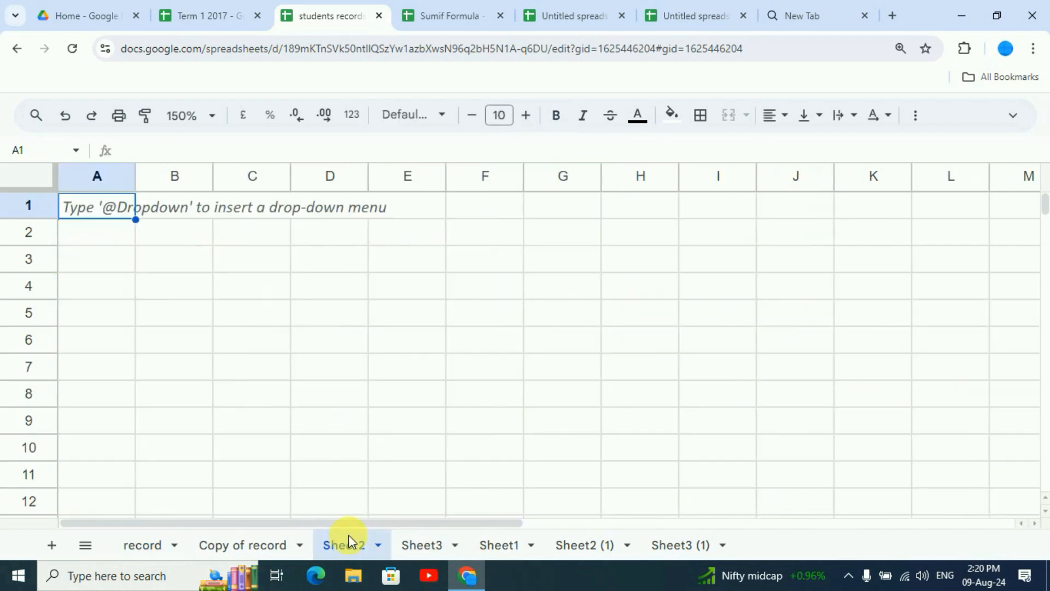
left_click_drag(85, 225, 395, 228)
left_click(343, 341)
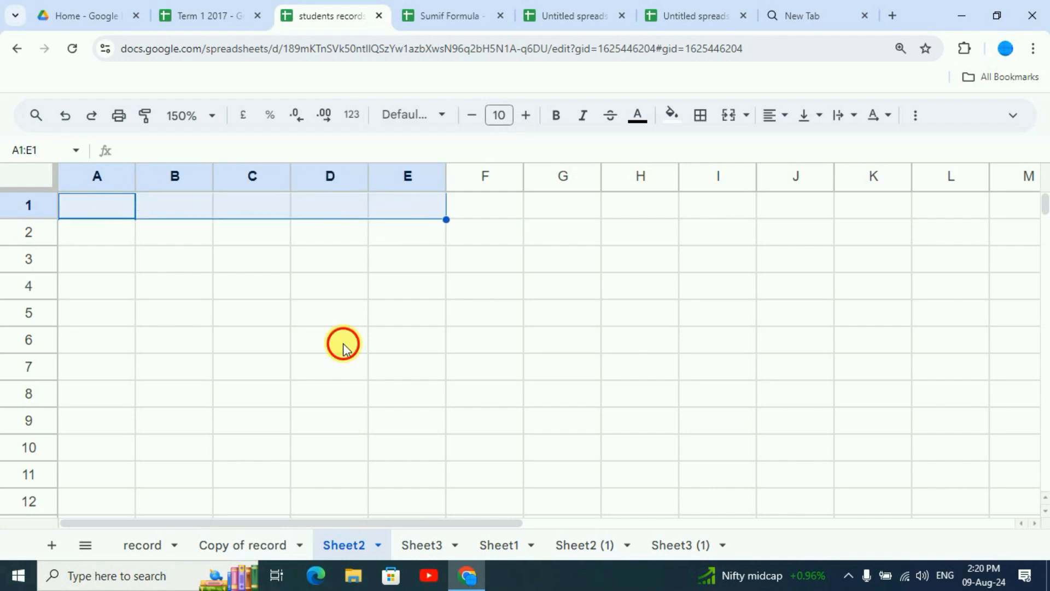
left_click(324, 271)
left_click(335, 289)
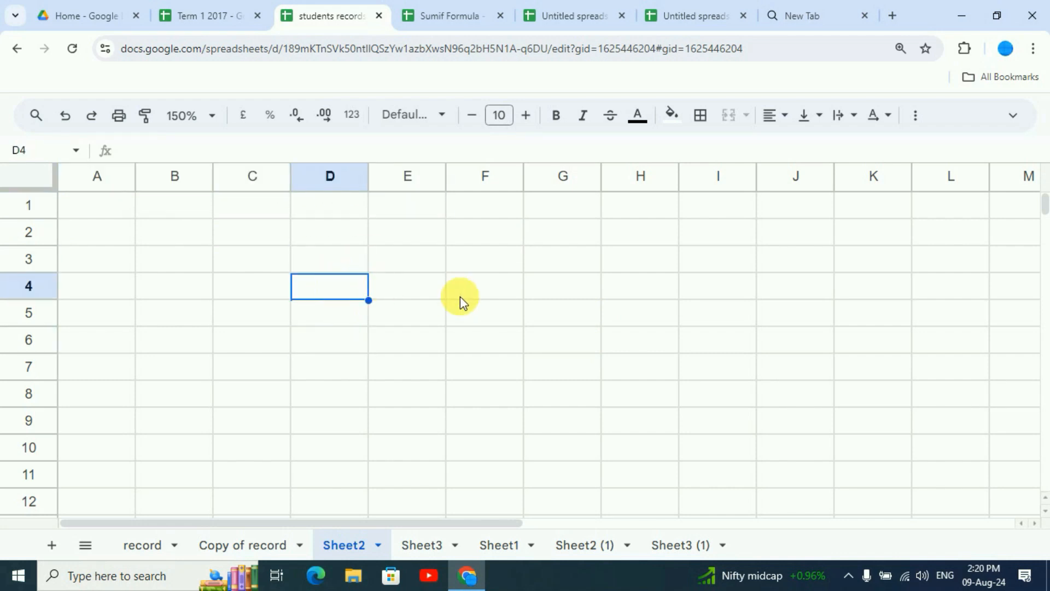
type("Pr")
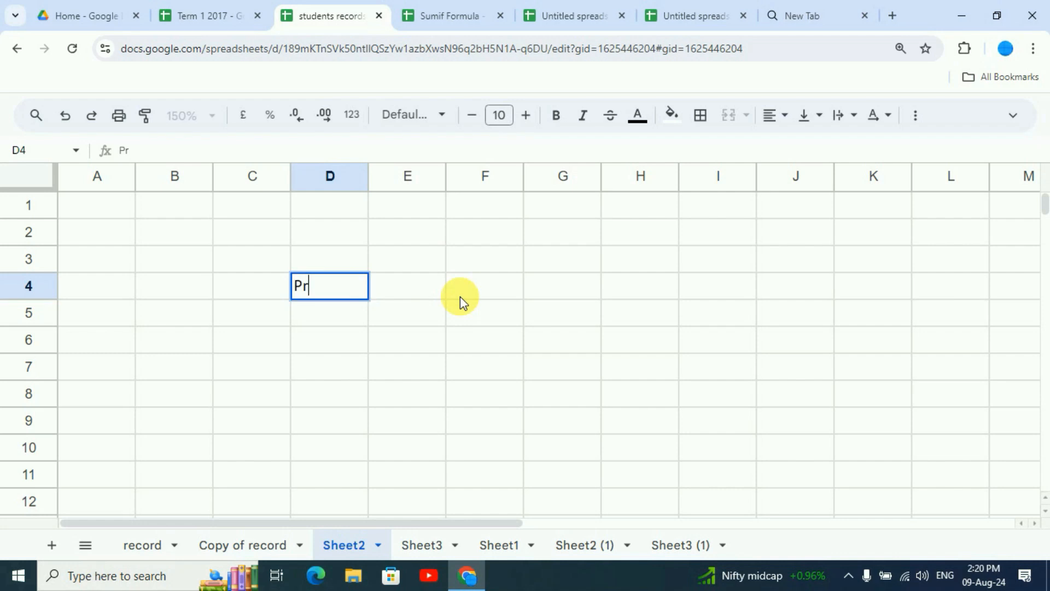
type("actical marks")
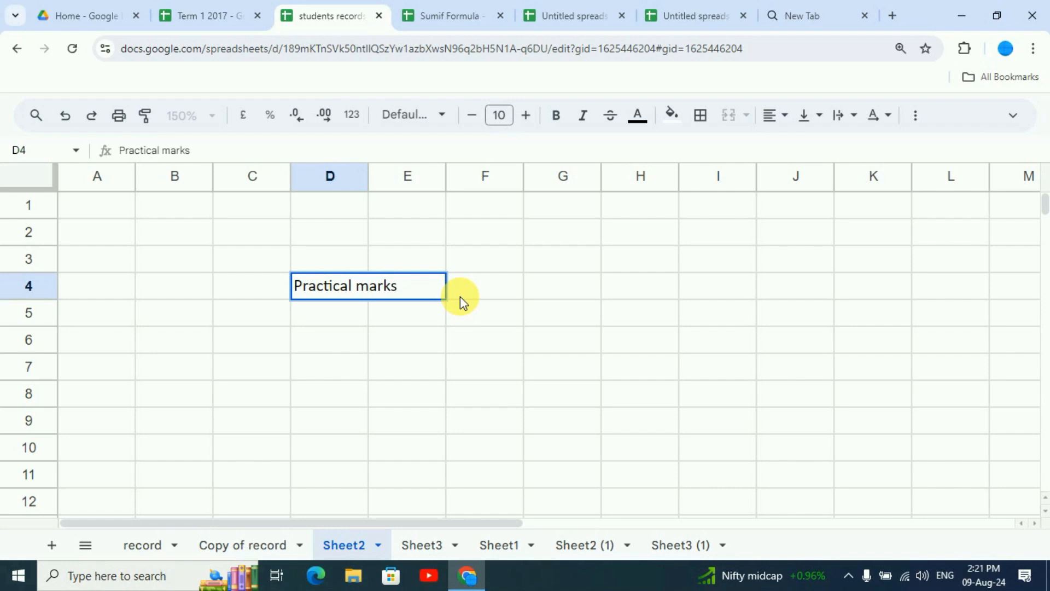
left_click(347, 362)
Step: Apply Wrap and then Clip as the text wrapping of Practical marks in D4 to compare the two
left_click(346, 289)
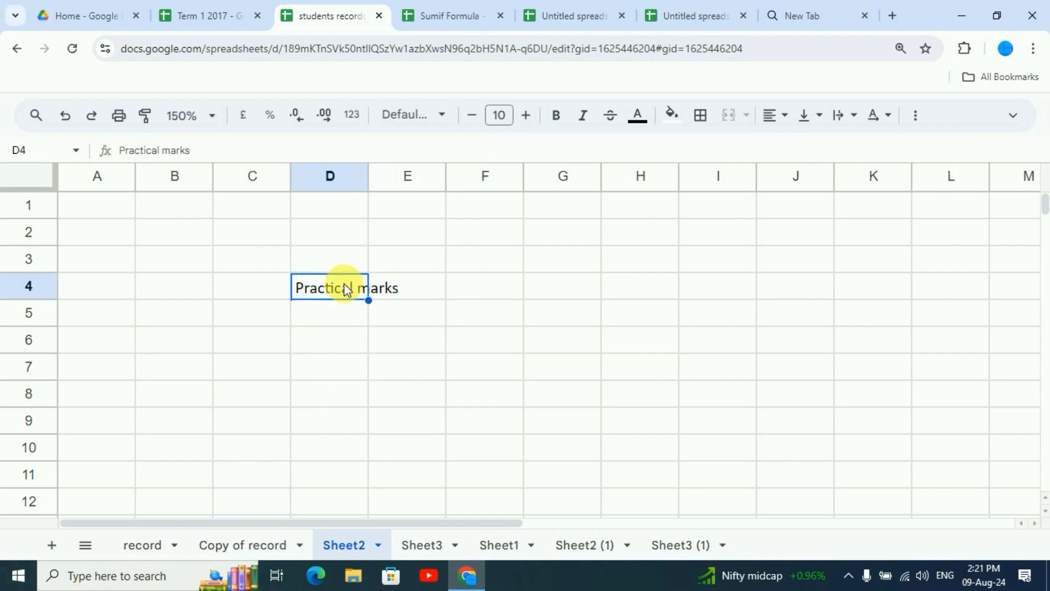
left_click(853, 115)
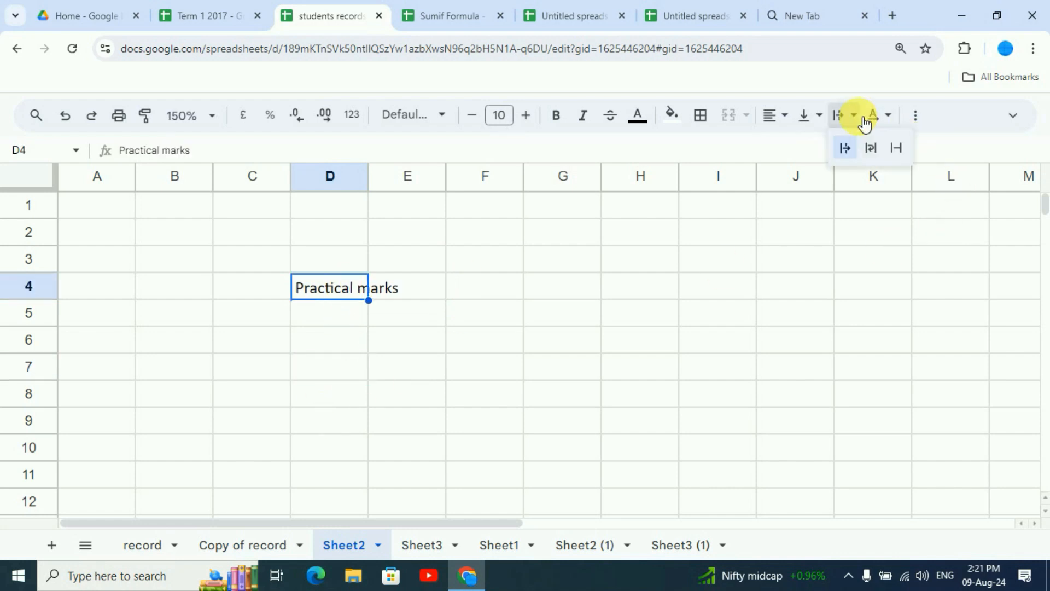
left_click(883, 154)
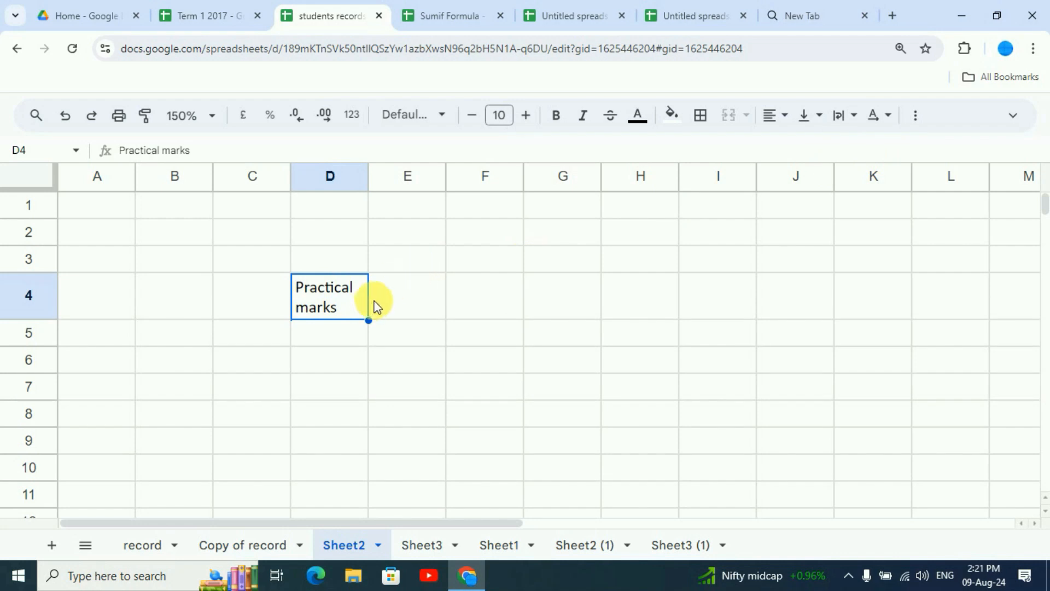
left_click(851, 114)
left_click(896, 148)
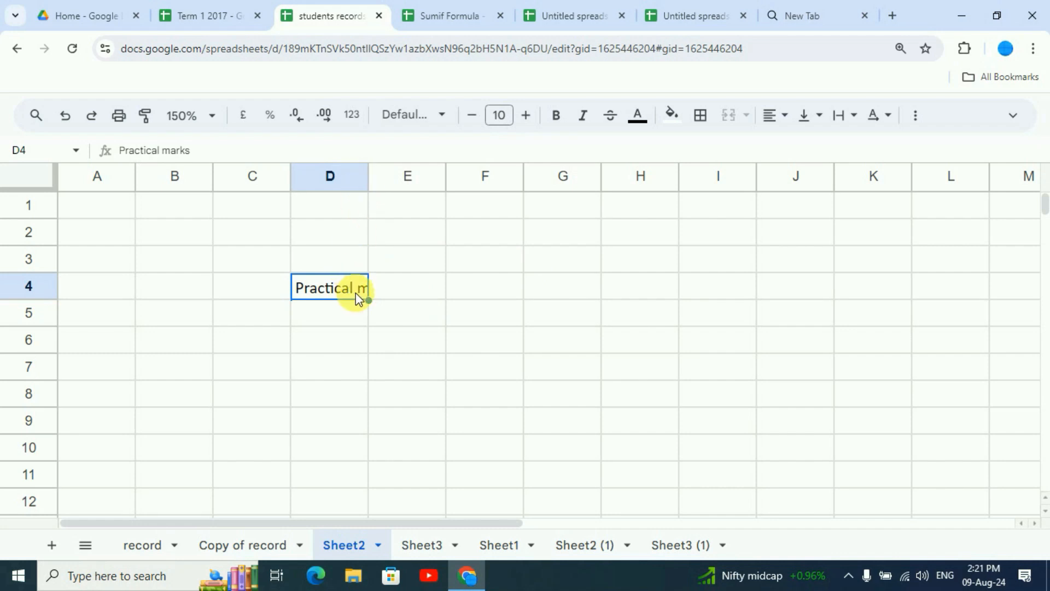
Step: Set D4's text wrapping to Overflow and check how its text relates to the neighbouring cell E4
left_click(851, 113)
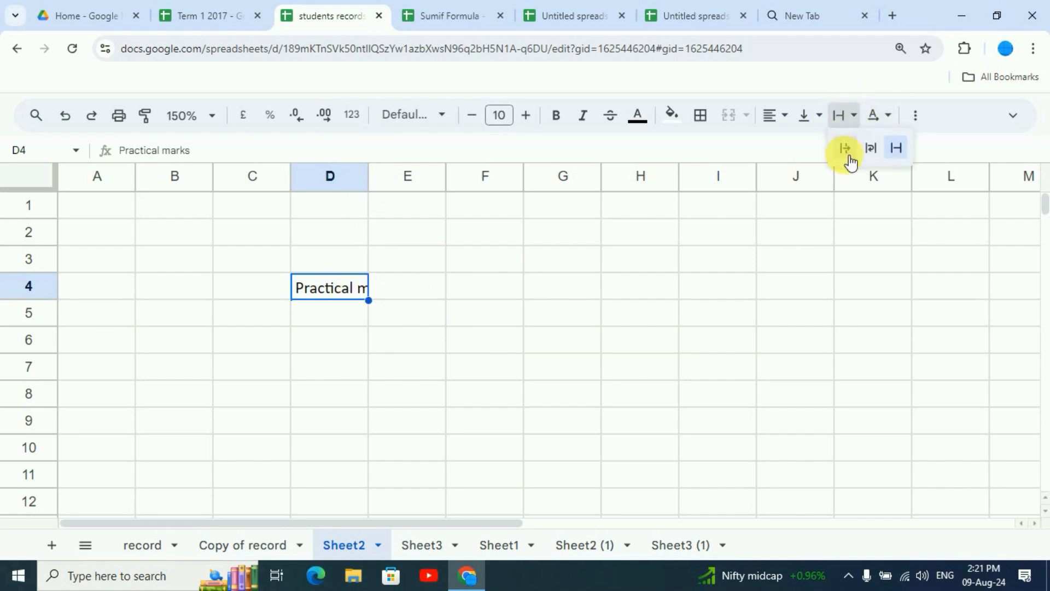
left_click(845, 148)
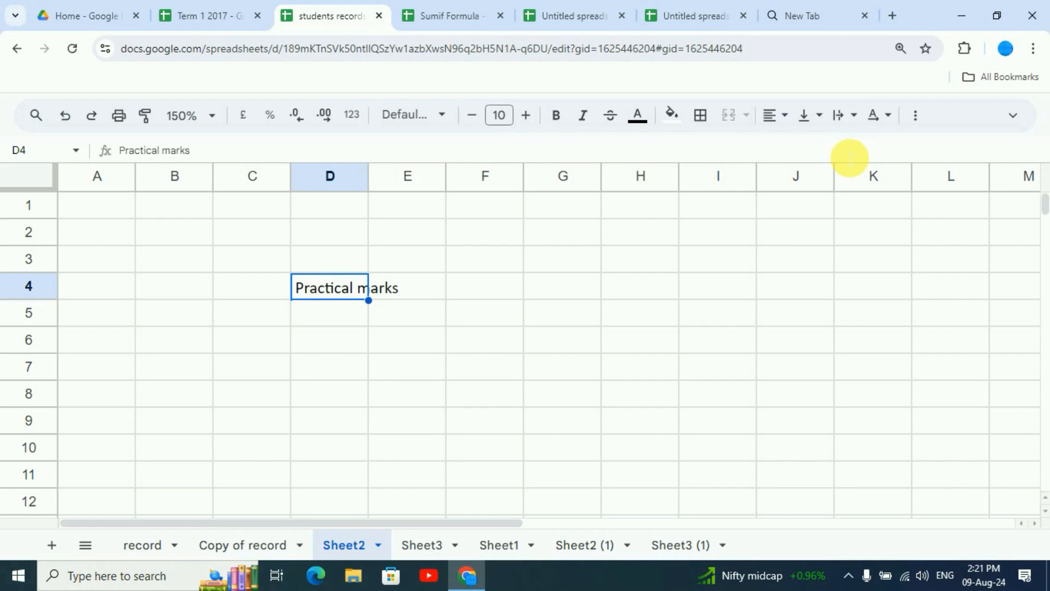
left_click(379, 305)
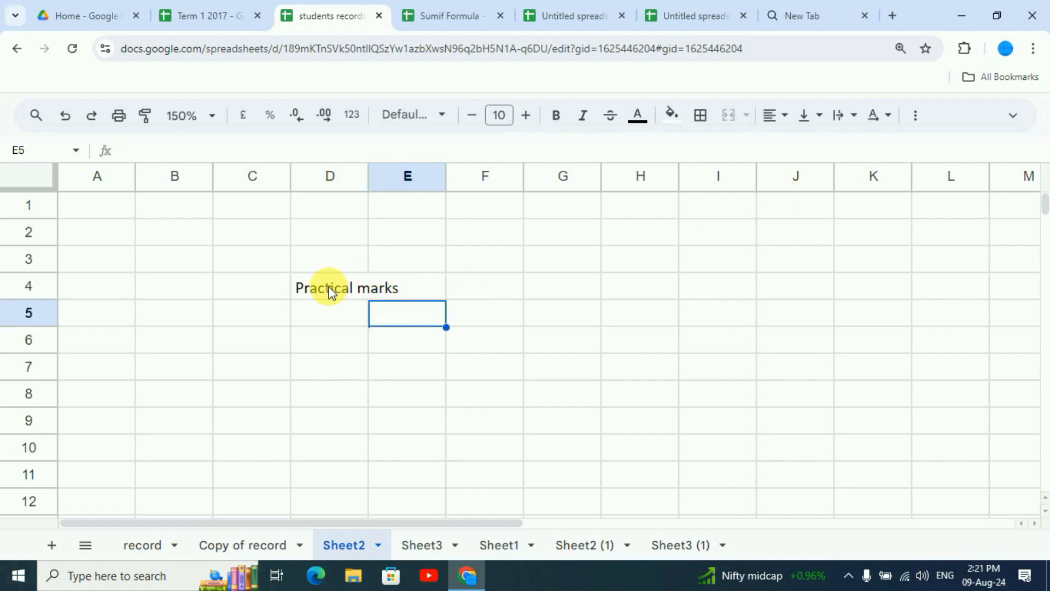
left_click(330, 288)
left_click(377, 290)
left_click(329, 288)
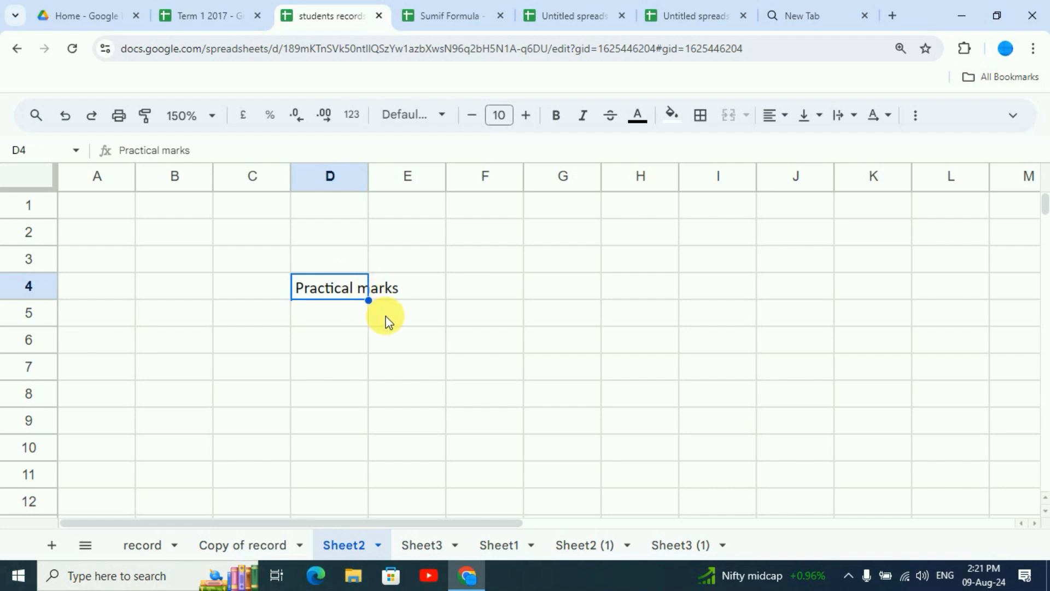
Step: Clip the text in D4 again, inspect the cell, and change its text wrapping to Wrap
left_click(856, 116)
left_click(896, 147)
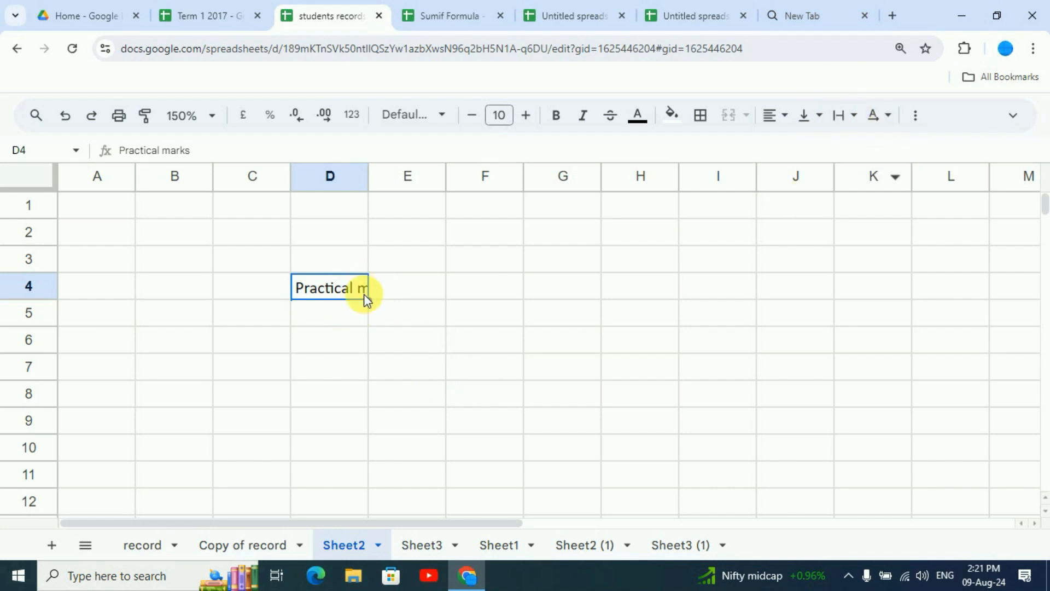
left_click(326, 315)
left_click(342, 290)
left_click(855, 118)
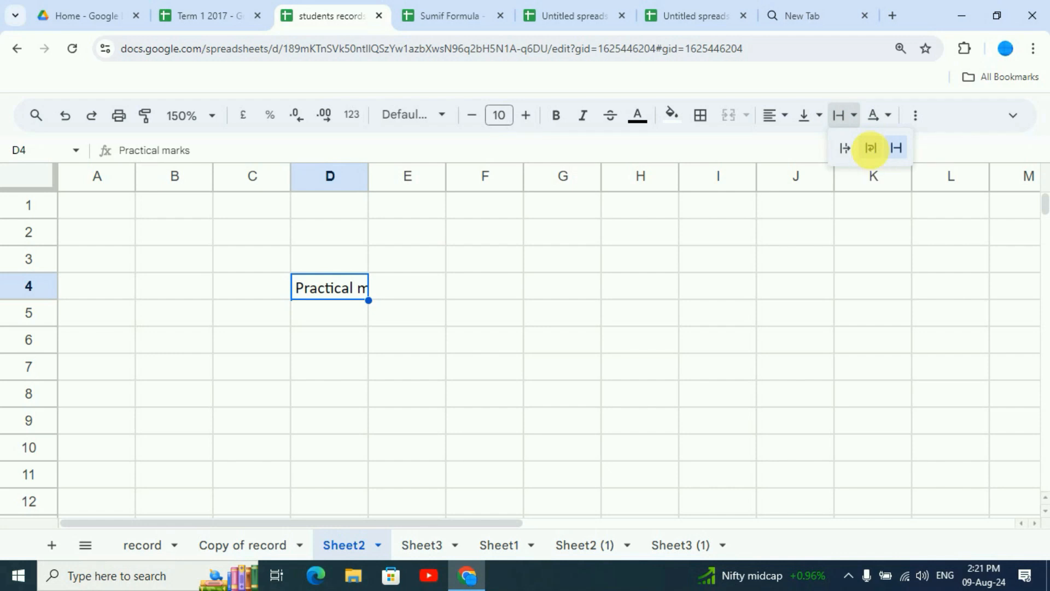
left_click(874, 153)
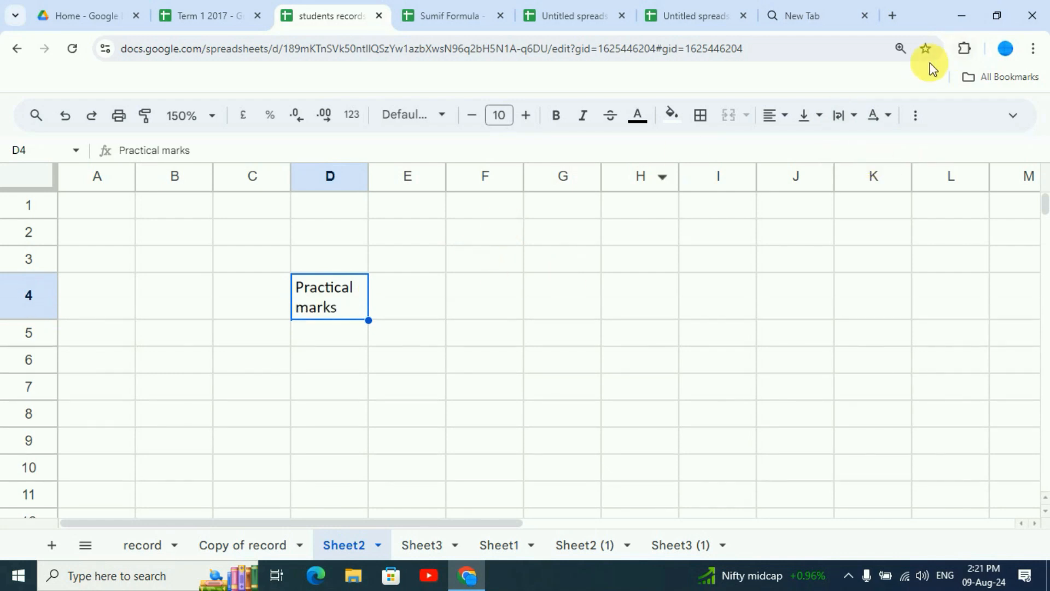
Step: Return the text wrapping of Practical marks in D4 to Overflow
left_click(860, 117)
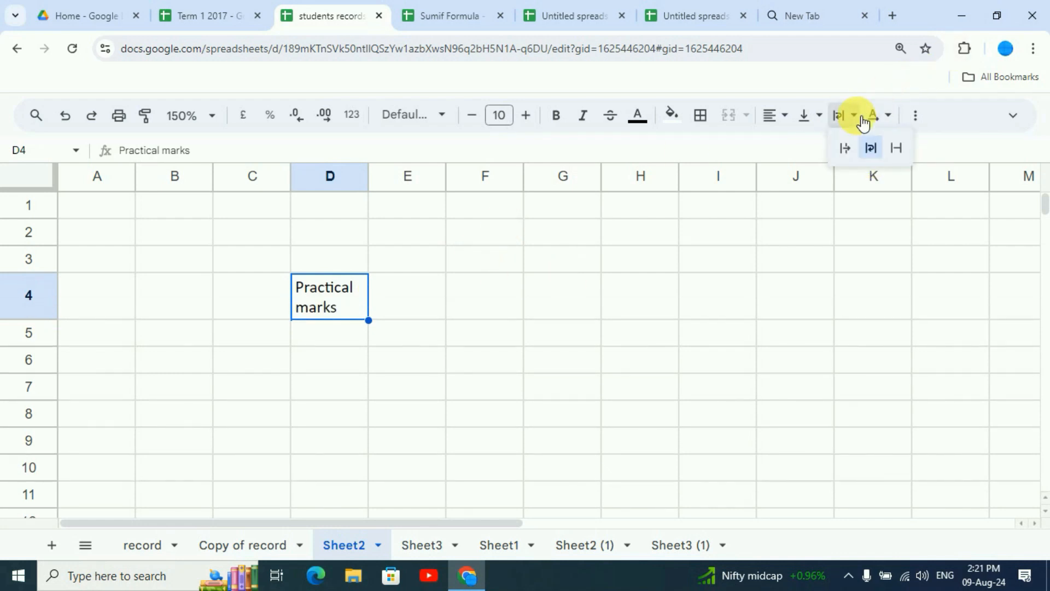
left_click(847, 152)
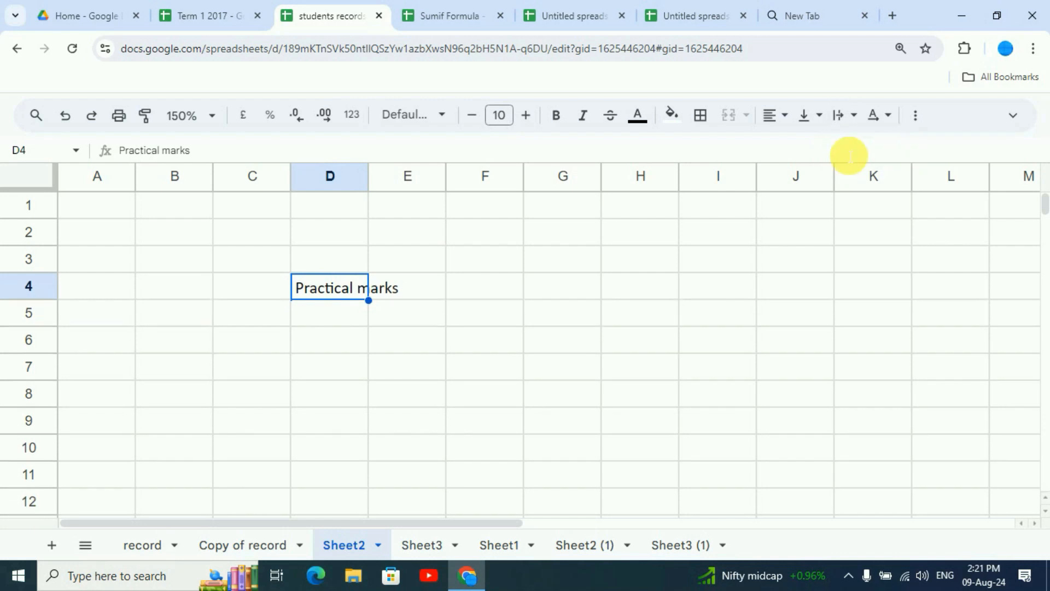
left_click(477, 367)
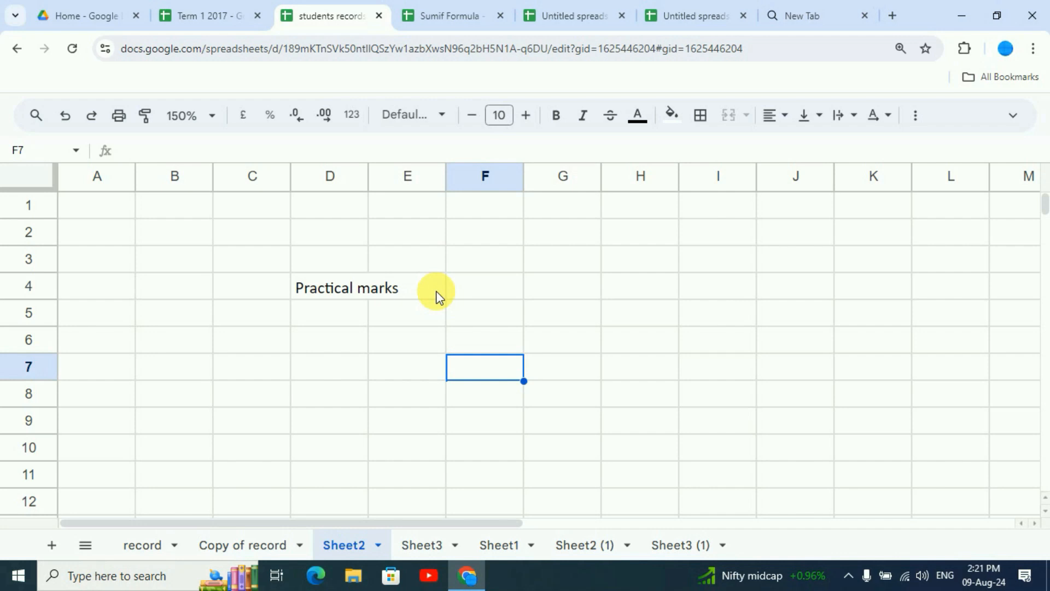
Step: Open the Copy of record sheet at 100% browser zoom and go to its heading row
left_click(225, 544)
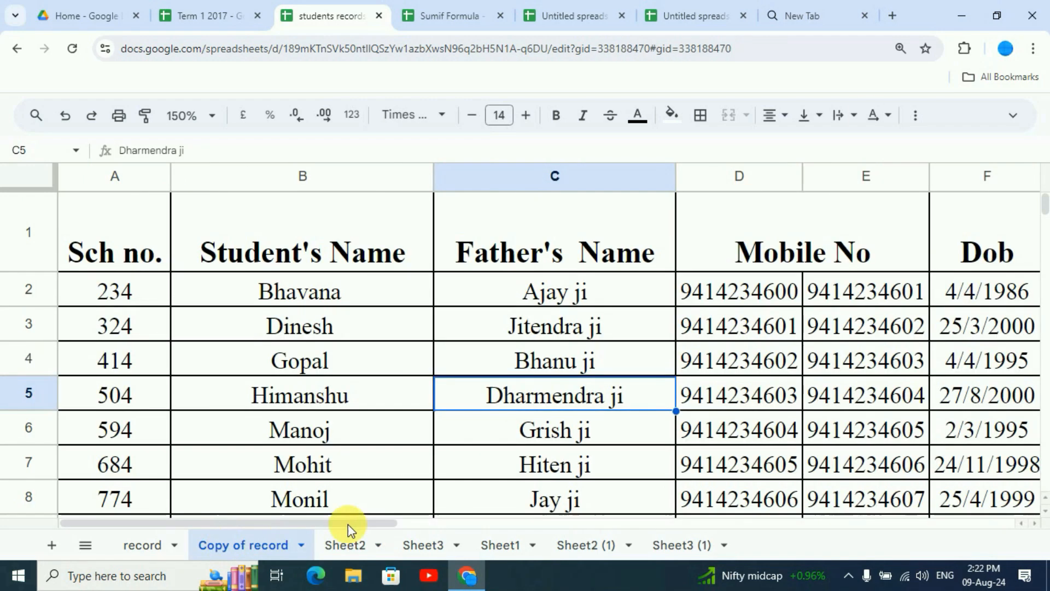
key("ctrl+minus")
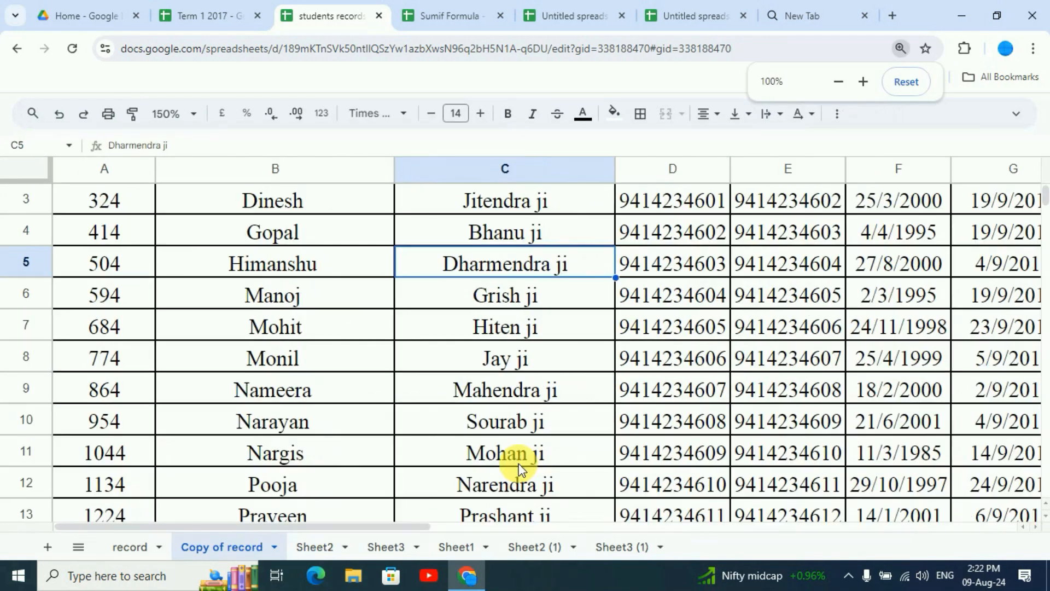
scroll(520, 333, "up", 2)
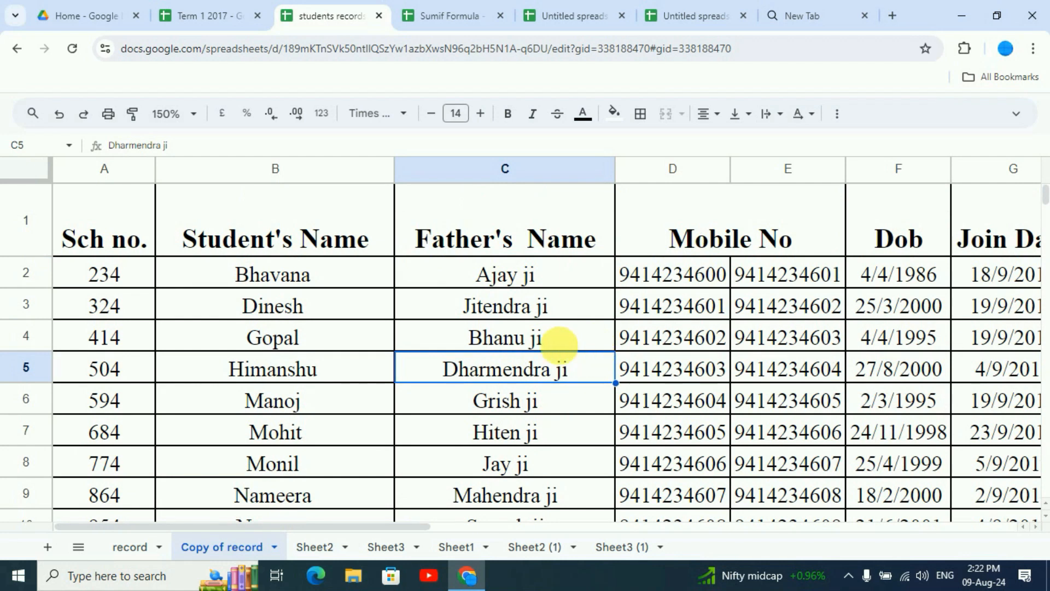
left_click(264, 238)
left_click(534, 252)
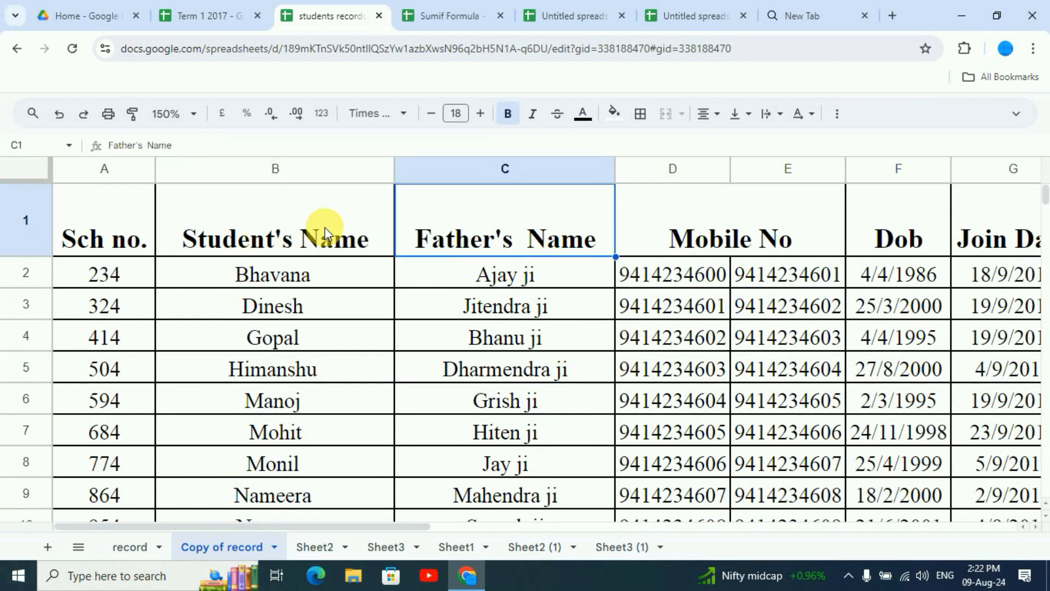
Step: Rotate the heading Sch no. in A1 with Tilt up and widen column A
left_click(113, 214)
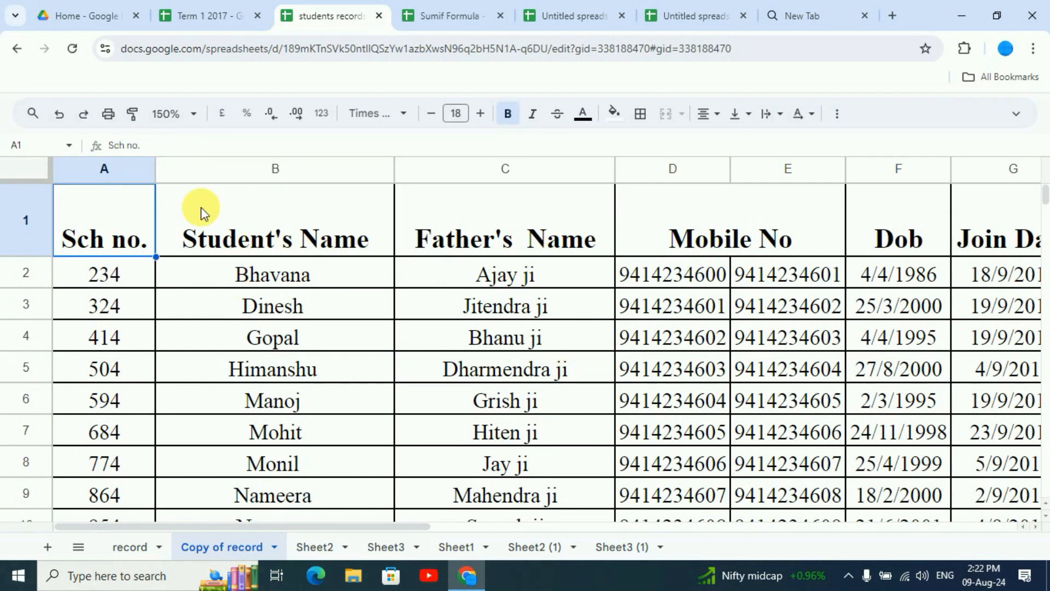
left_click(822, 118)
left_click(825, 147)
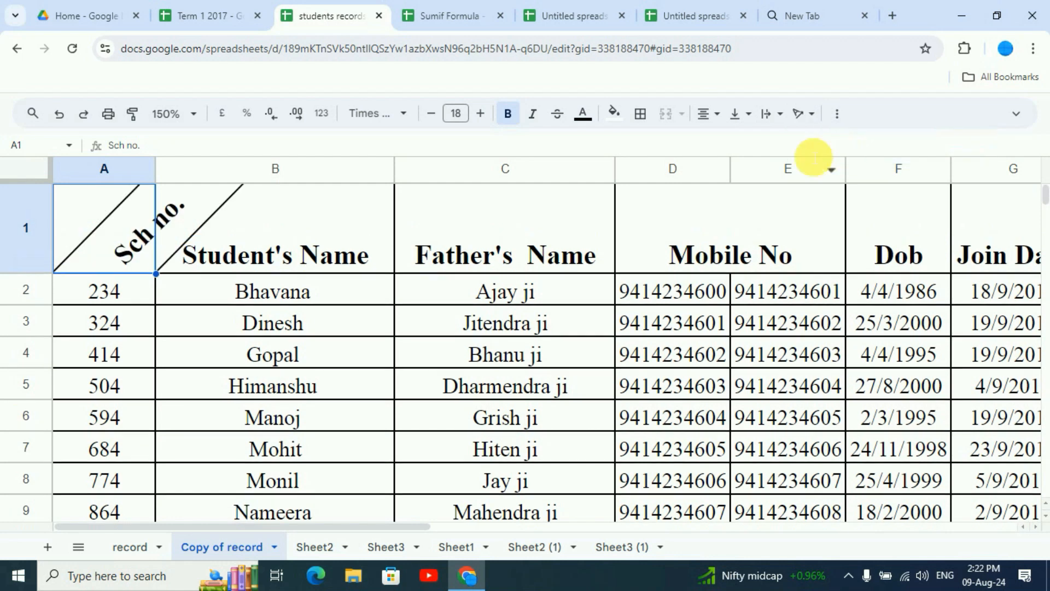
left_click_drag(157, 169, 191, 168)
left_click(258, 235)
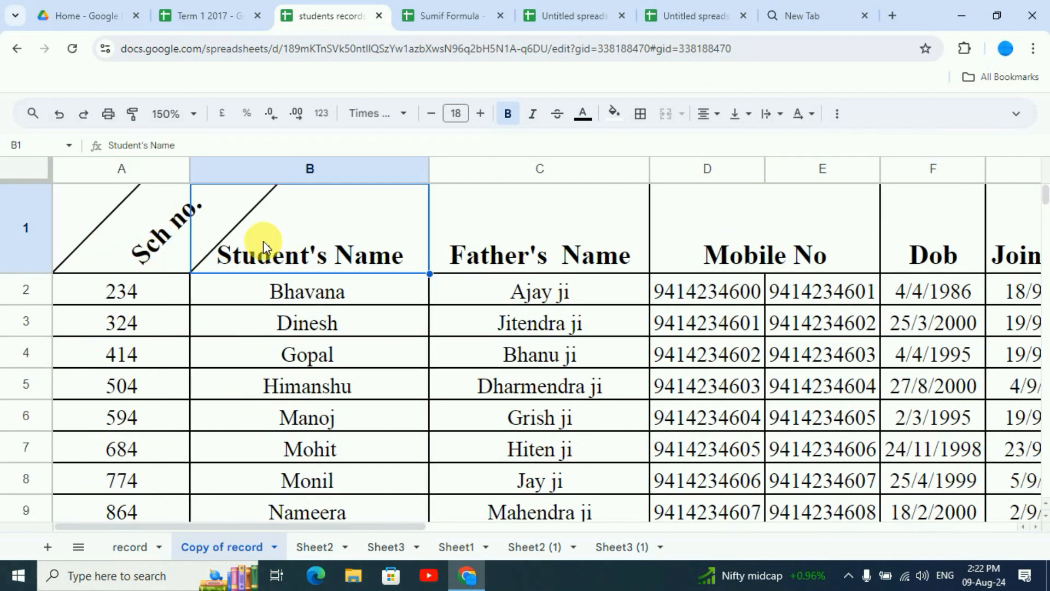
Step: Tilt up the headings from Sch no. to Mobile No in A1:E1 by 45°
left_click(154, 239)
left_click_drag(155, 239, 764, 228)
left_click(804, 113)
left_click(840, 152)
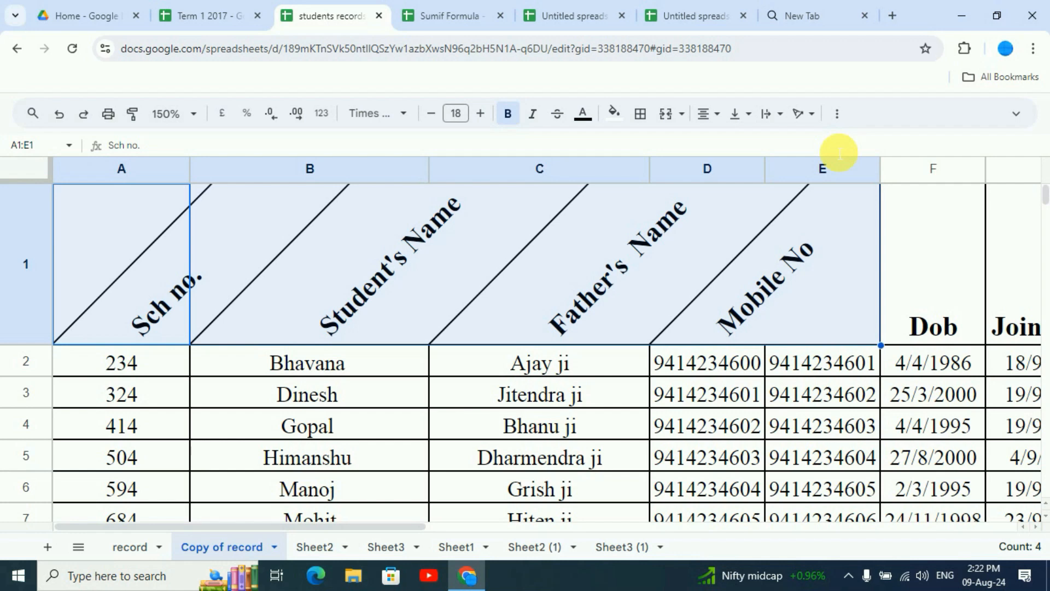
Step: Try Tilt down on the headings in A1:E1, followed by vertically stacked letters
left_click(804, 113)
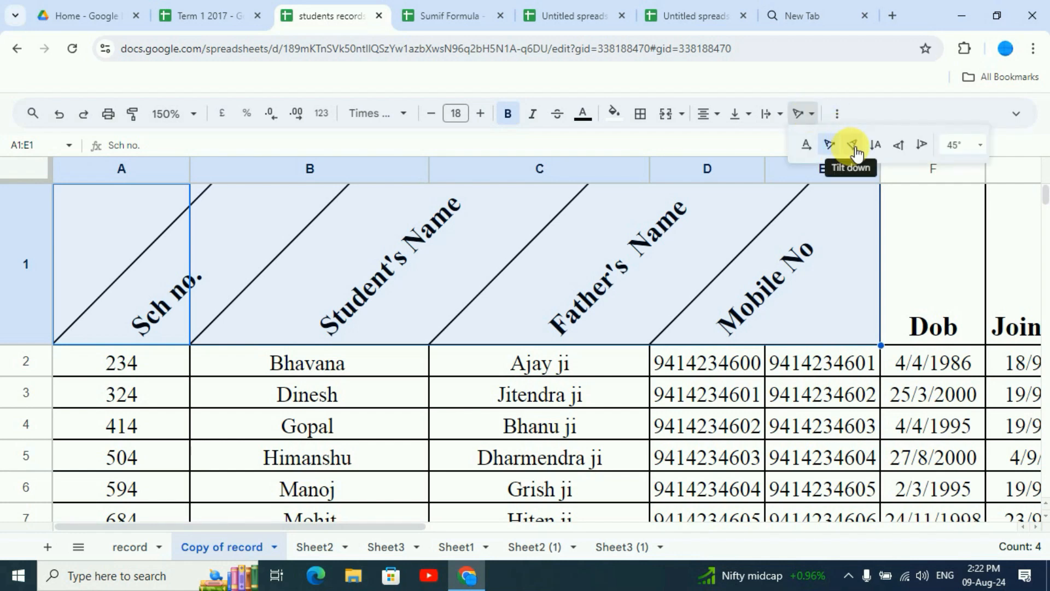
left_click(855, 146)
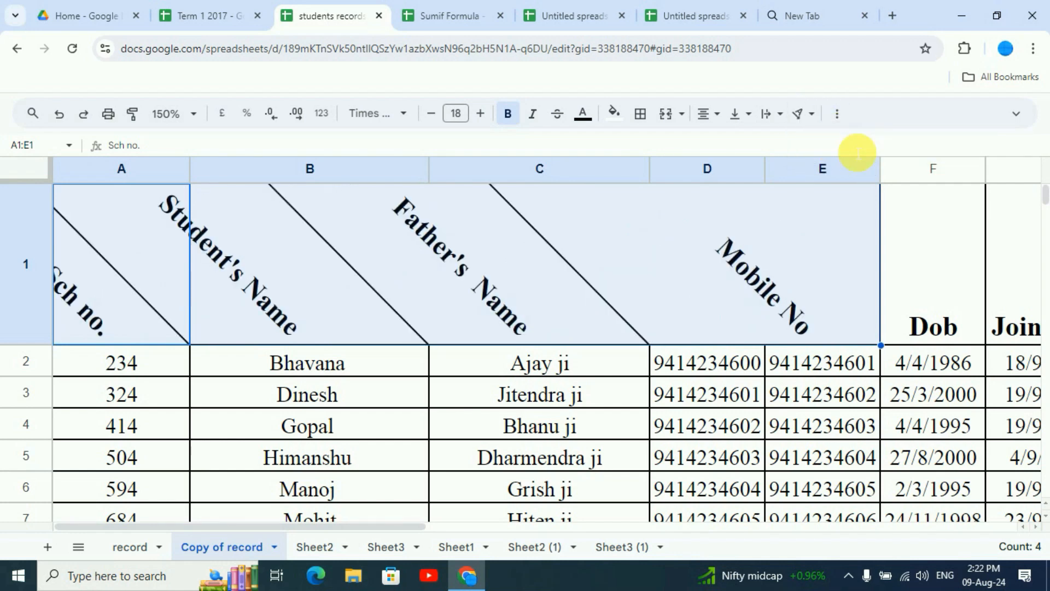
left_click(803, 113)
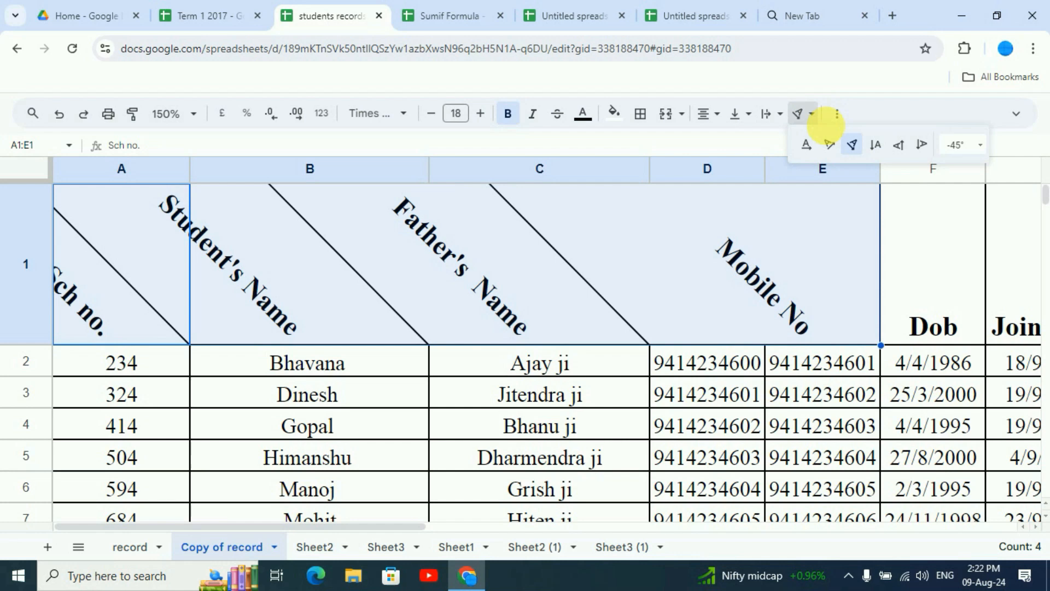
left_click(872, 146)
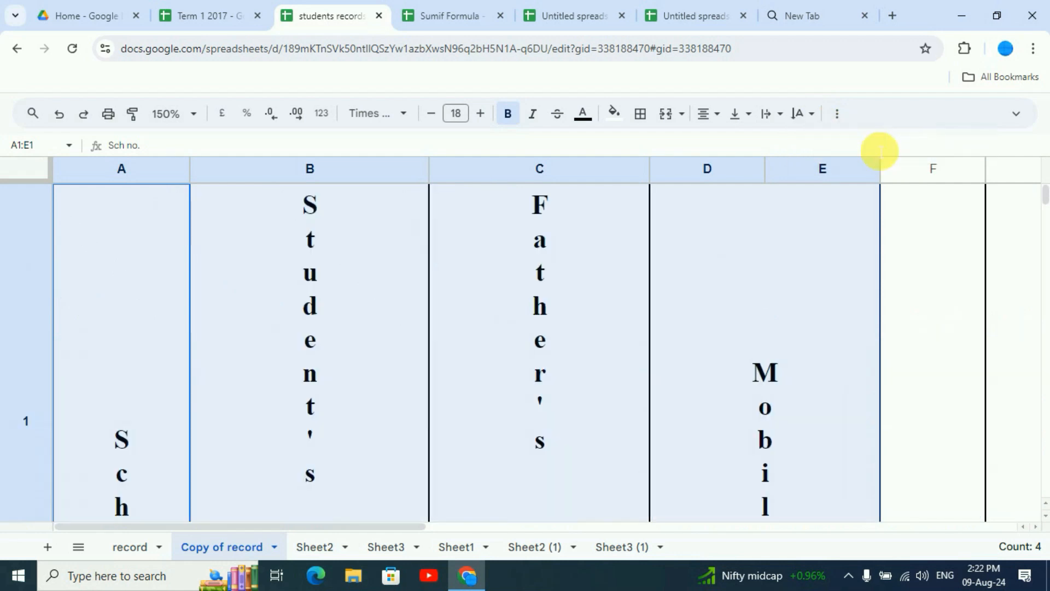
Step: Try rotating the headings in A1:E1 fully upward to 90°, followed by fully downward to -90°
left_click(805, 113)
left_click(899, 147)
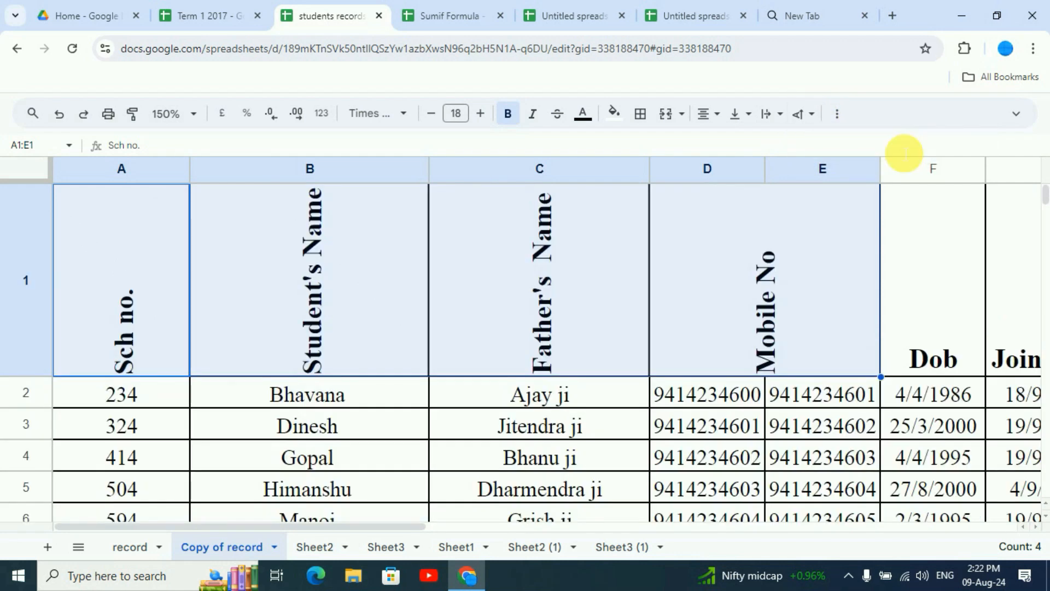
left_click(804, 114)
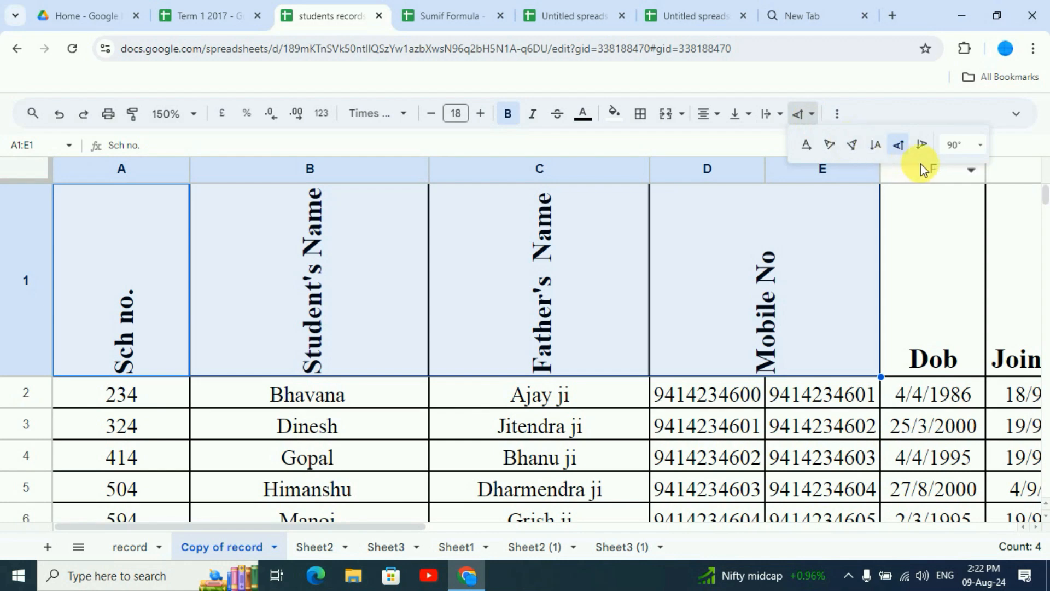
left_click(923, 145)
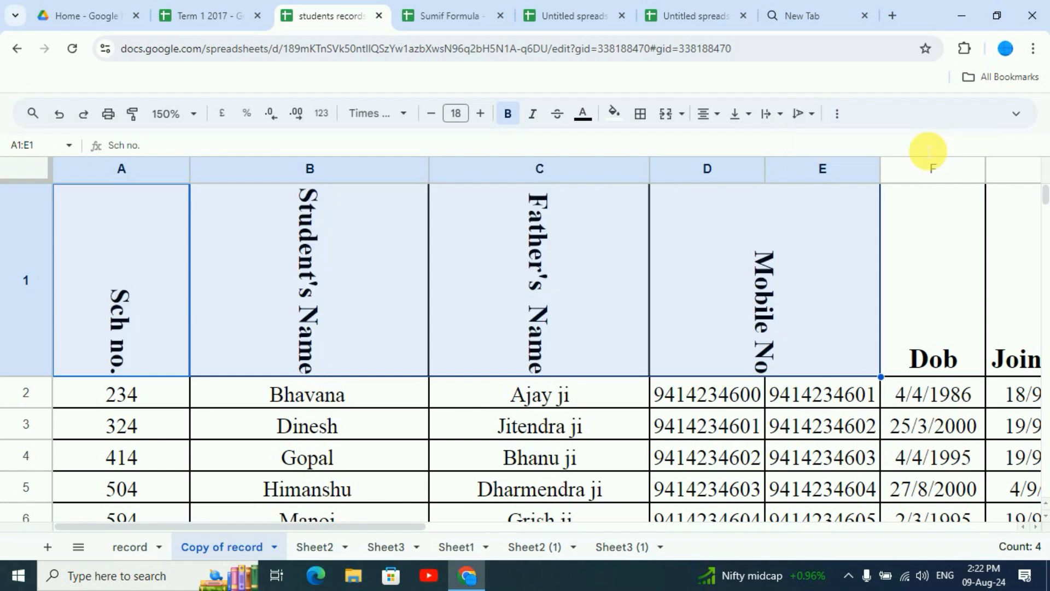
Step: Try custom rotation angles of 60° and 45° on the headings in A1:E1
left_click(816, 116)
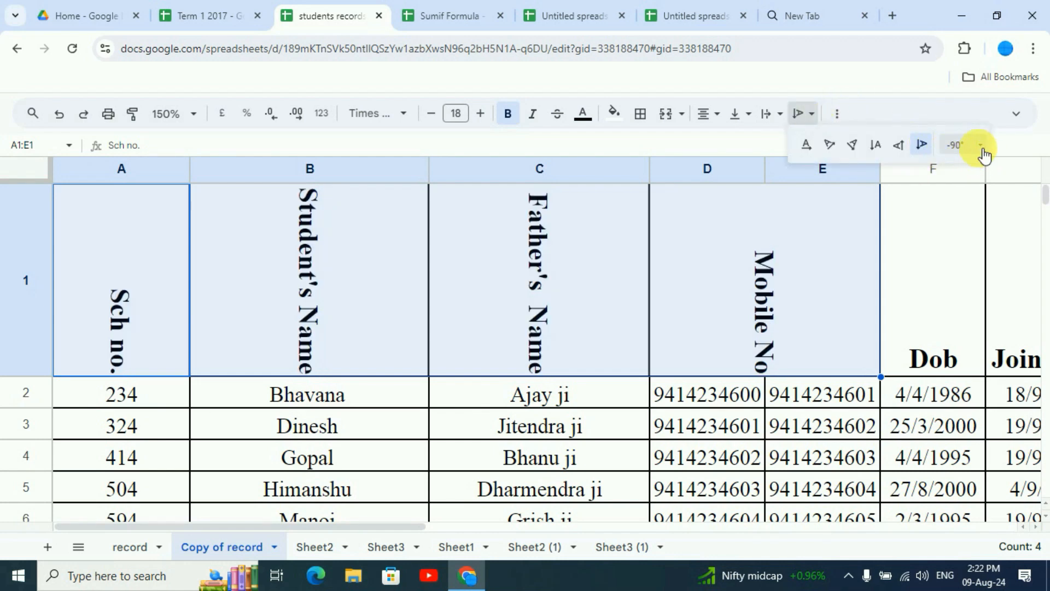
left_click(982, 148)
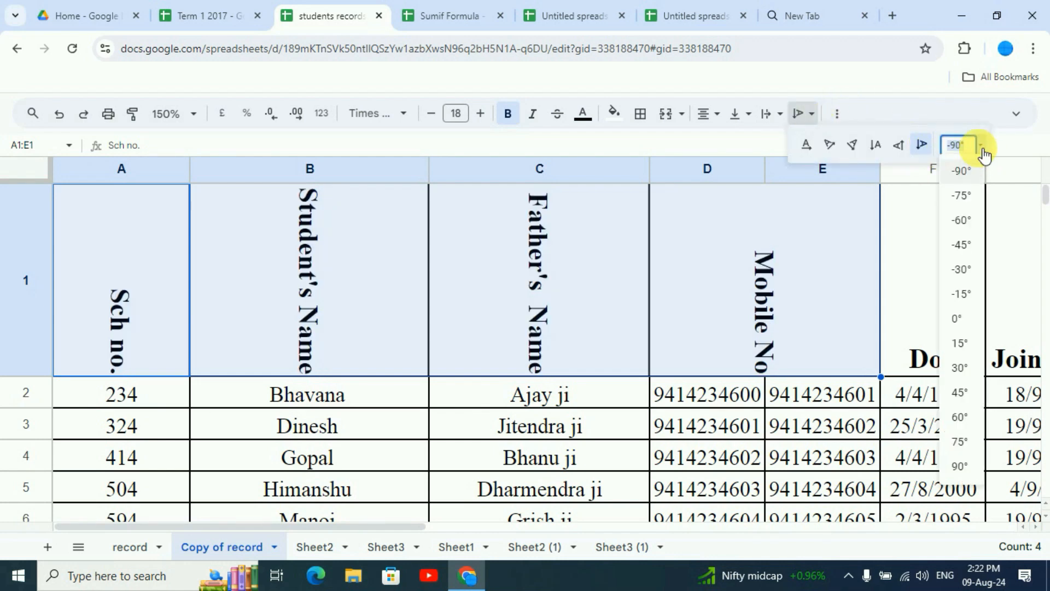
left_click(969, 427)
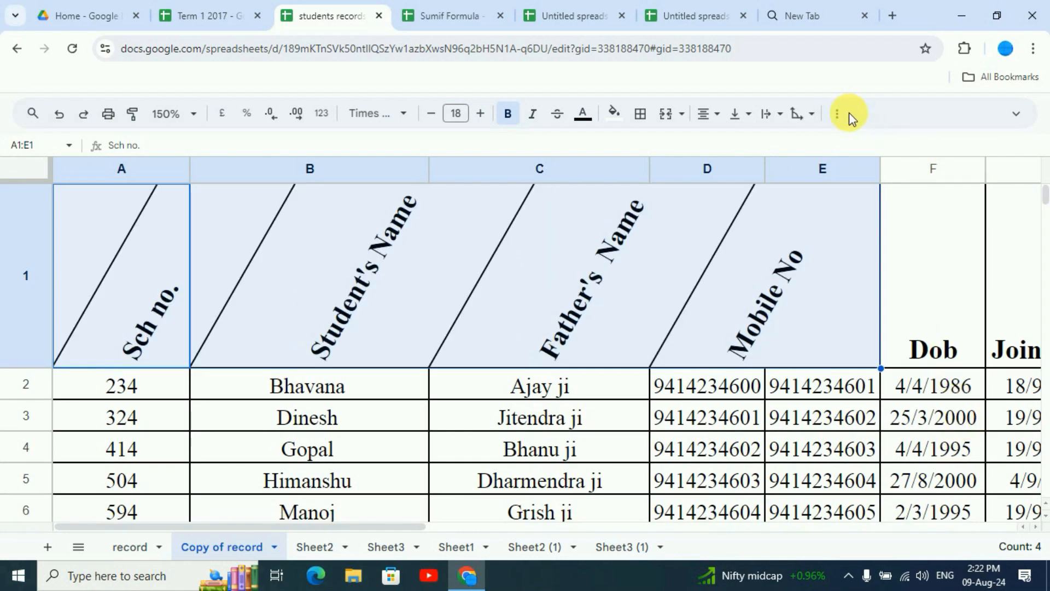
left_click(818, 116)
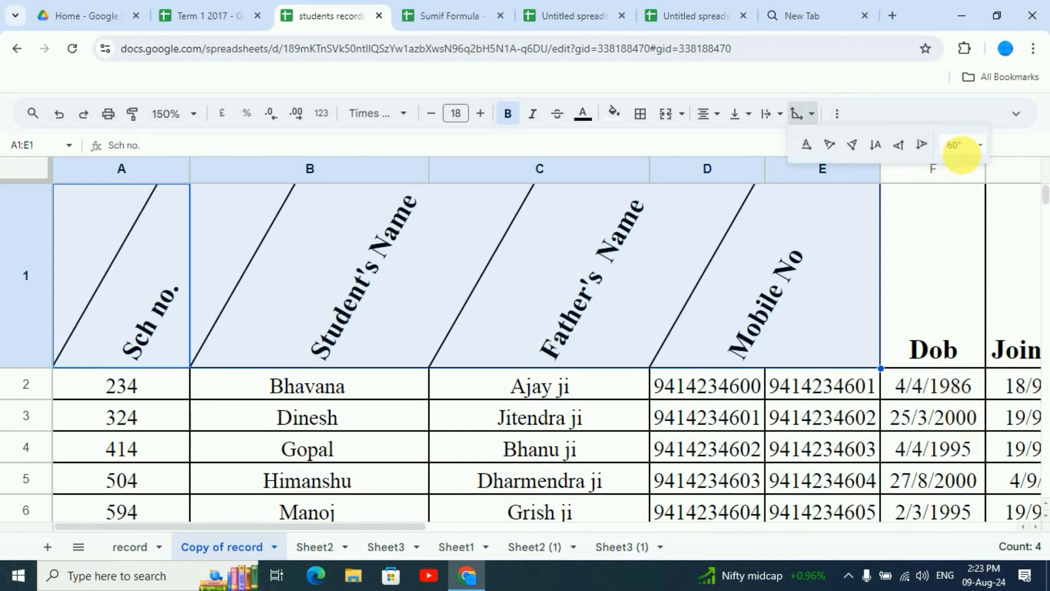
left_click(982, 147)
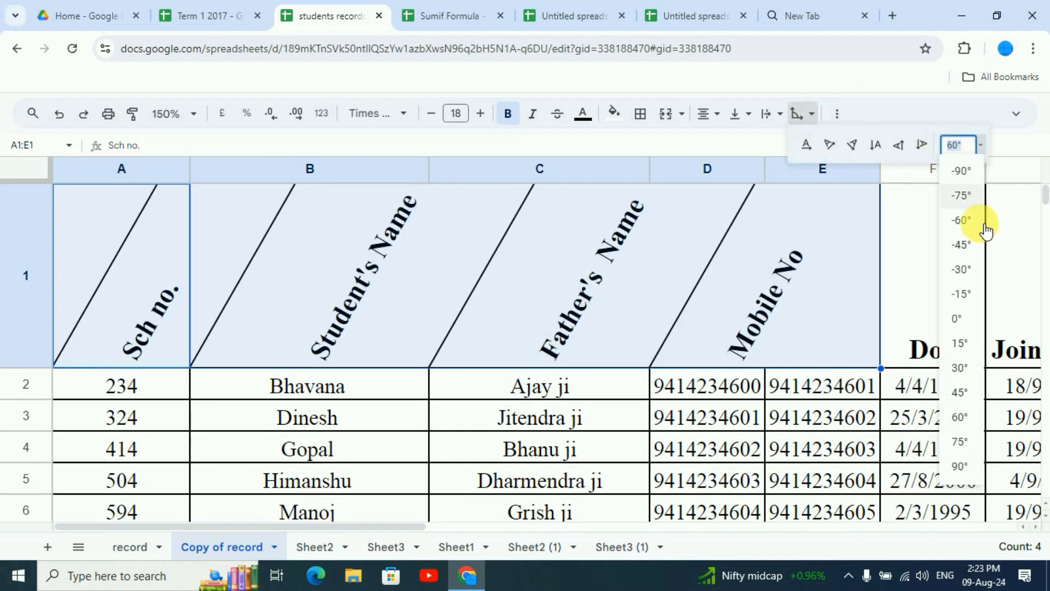
left_click(968, 393)
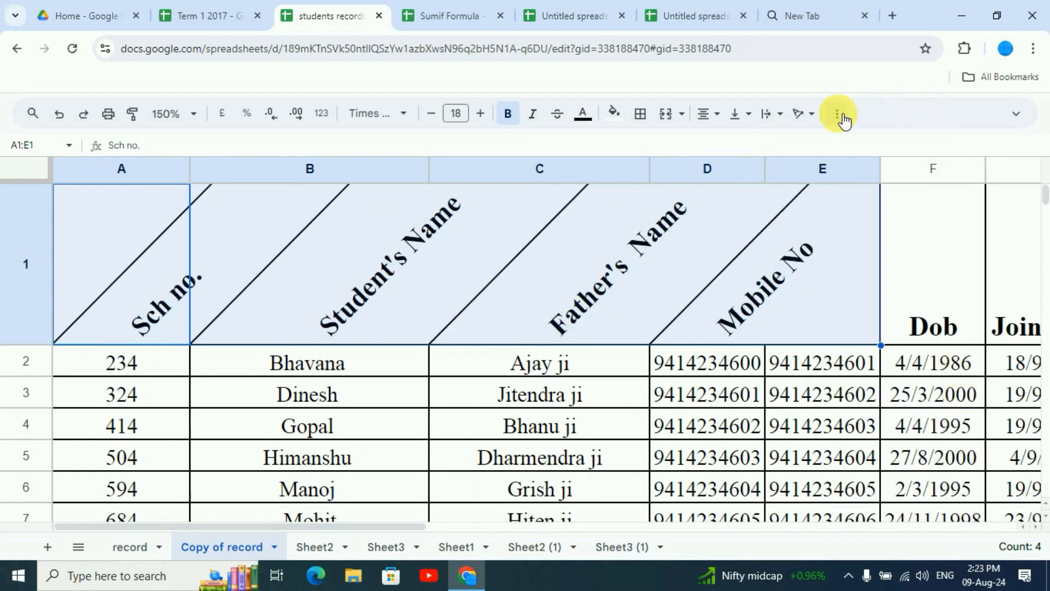
Step: Try custom rotation angles of -90° and -75° on the headings in A1:E1
left_click(811, 113)
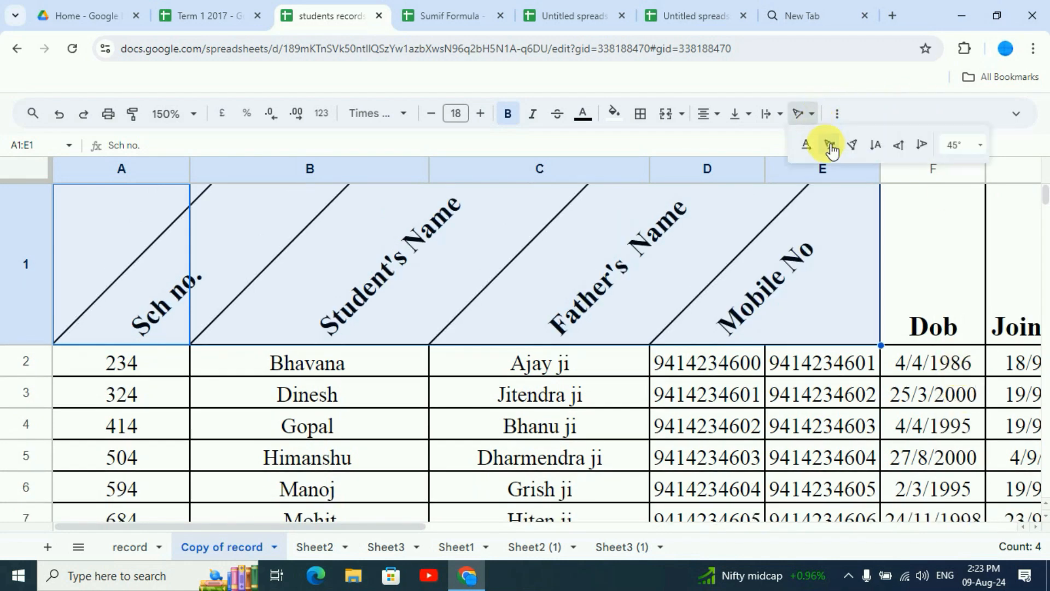
left_click(990, 149)
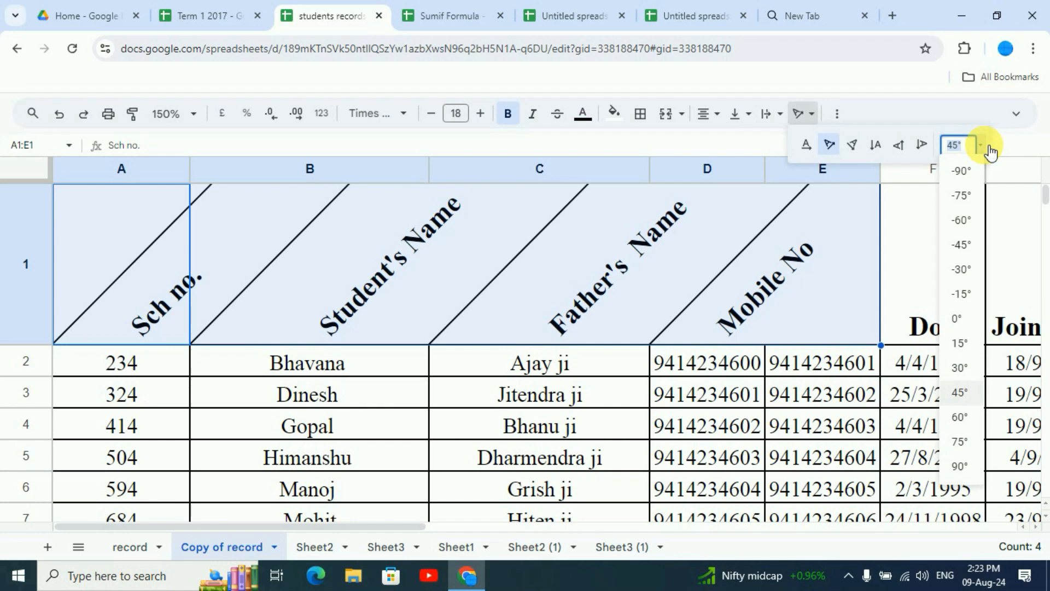
left_click(963, 178)
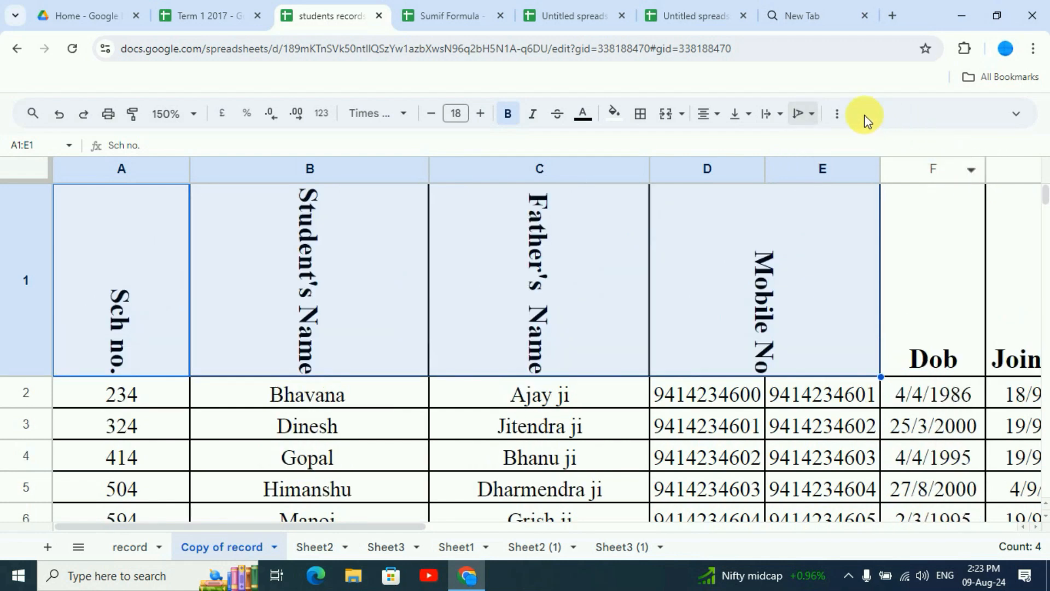
left_click(813, 114)
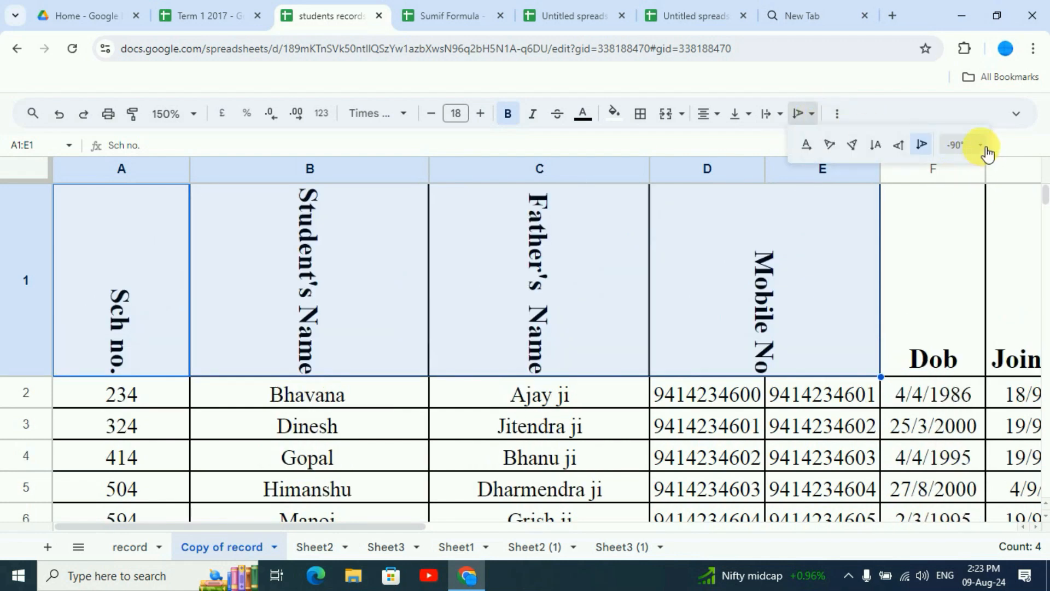
left_click(983, 148)
left_click(971, 200)
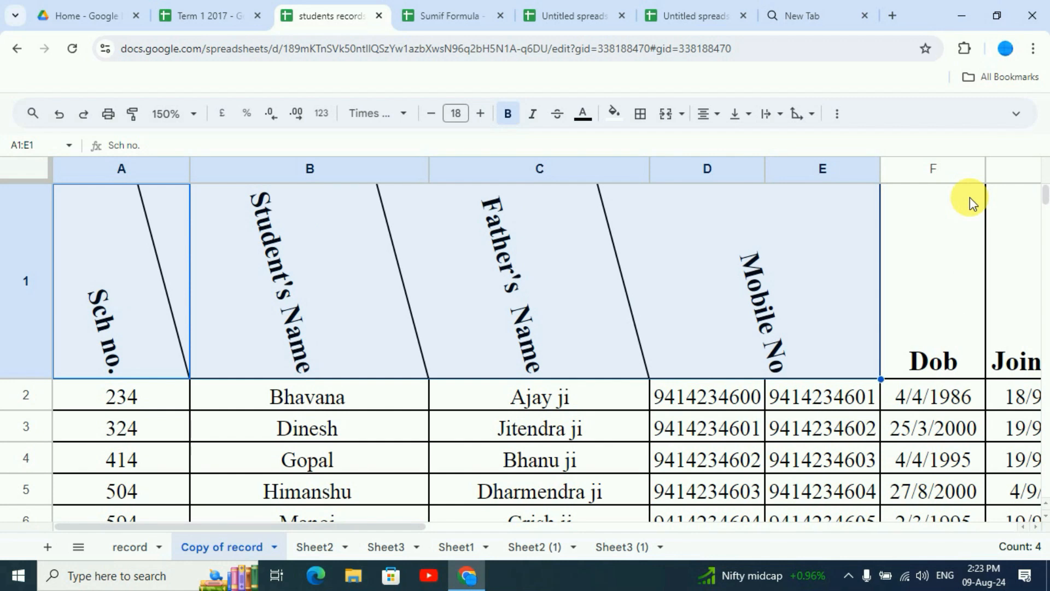
Step: Remove the text rotation from the headings in A1:E1 and select the merged Mobile No heading in D1:E1
left_click(818, 116)
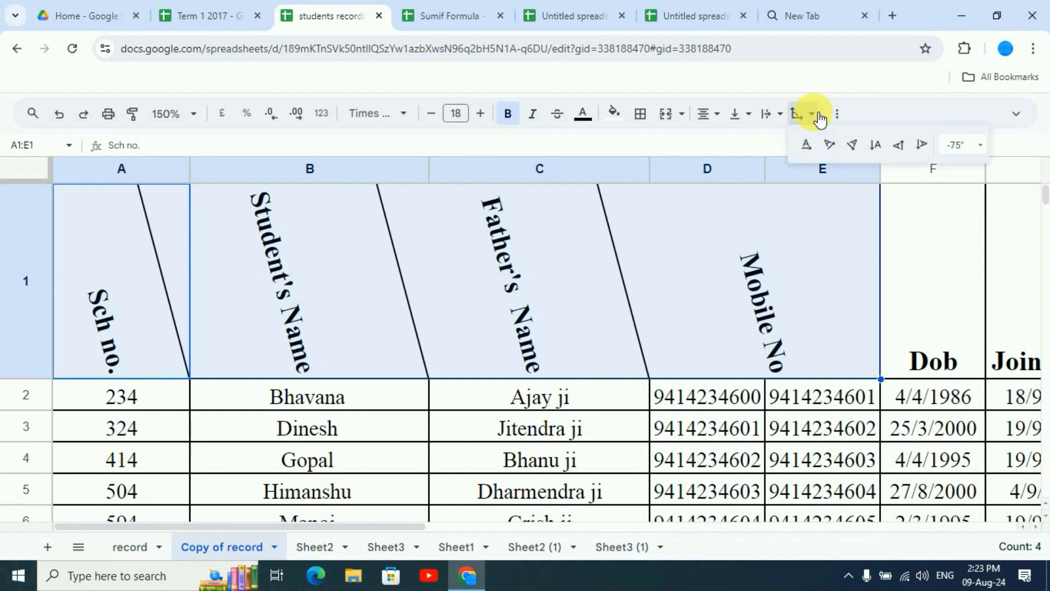
left_click(813, 149)
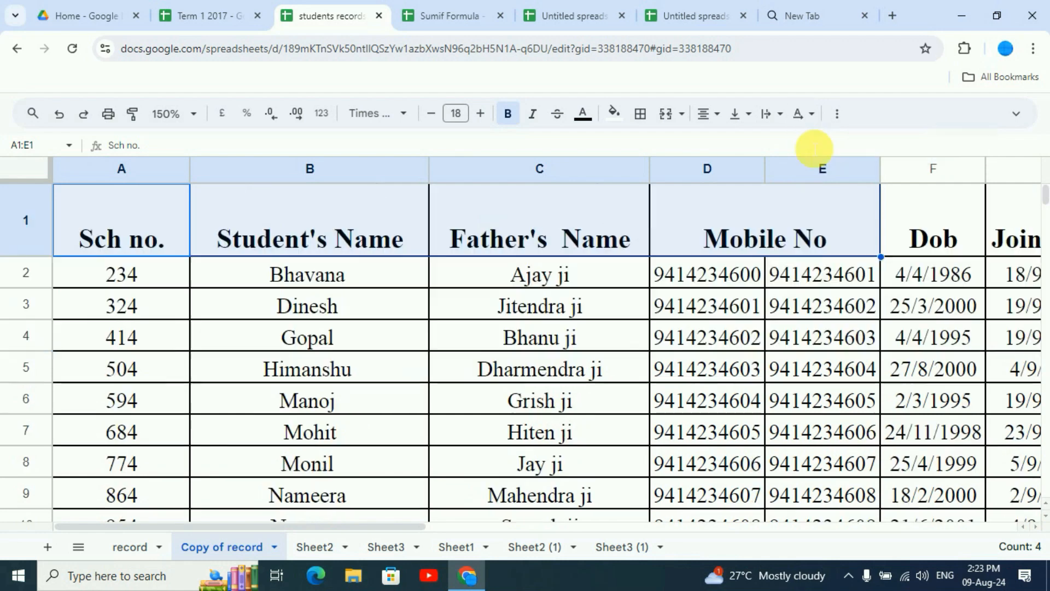
left_click(553, 305)
left_click(750, 227)
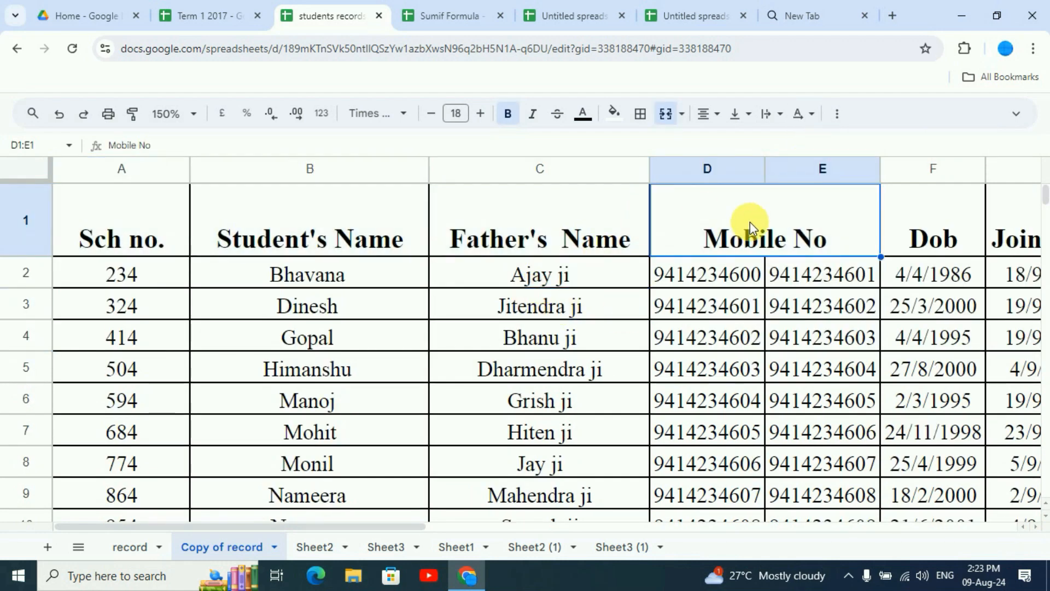